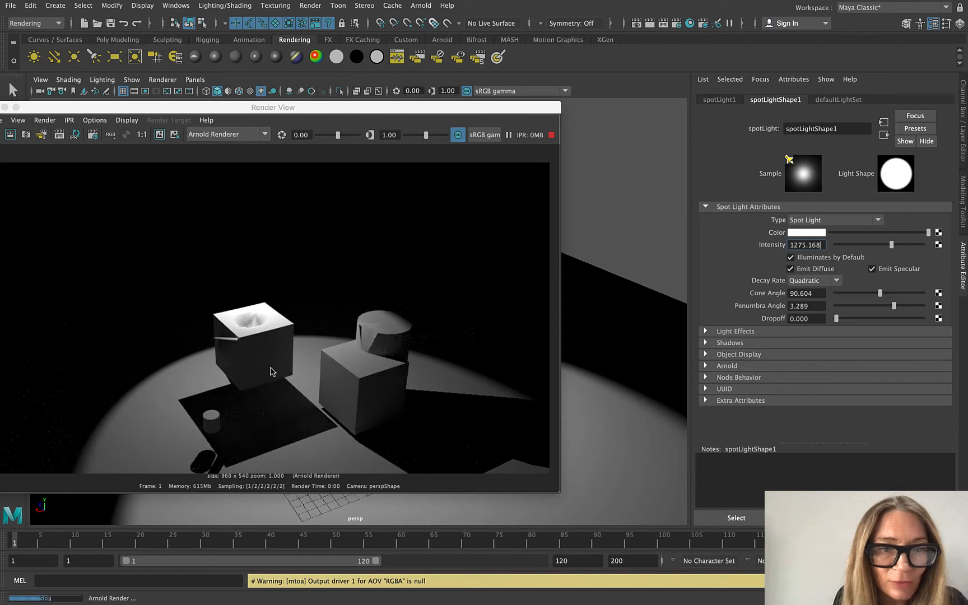
Set the spot light's Arnold Samples to 4 and Volume Samples to 6.
scroll(272, 372, "up", 10)
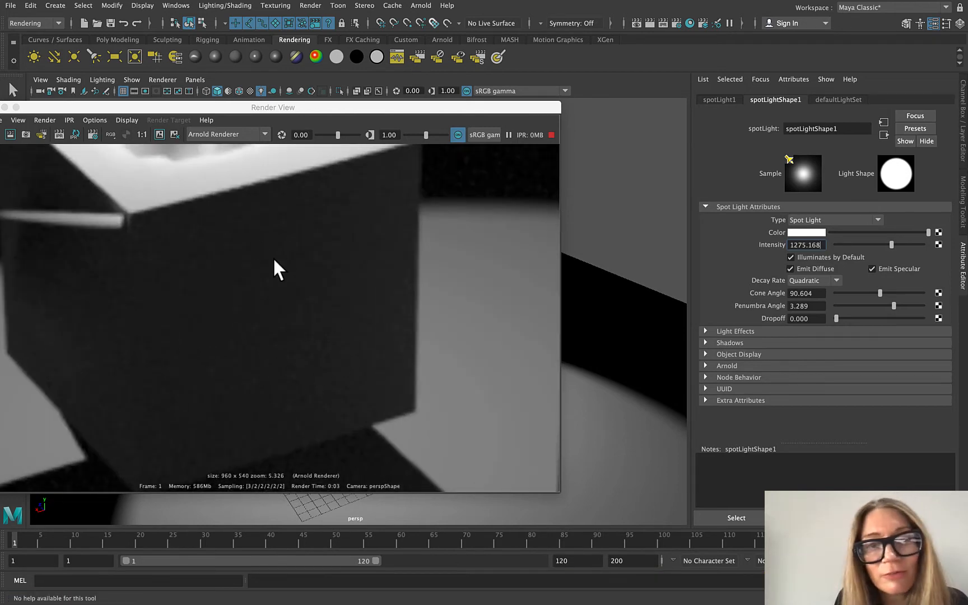
scroll(295, 363, "down", 4)
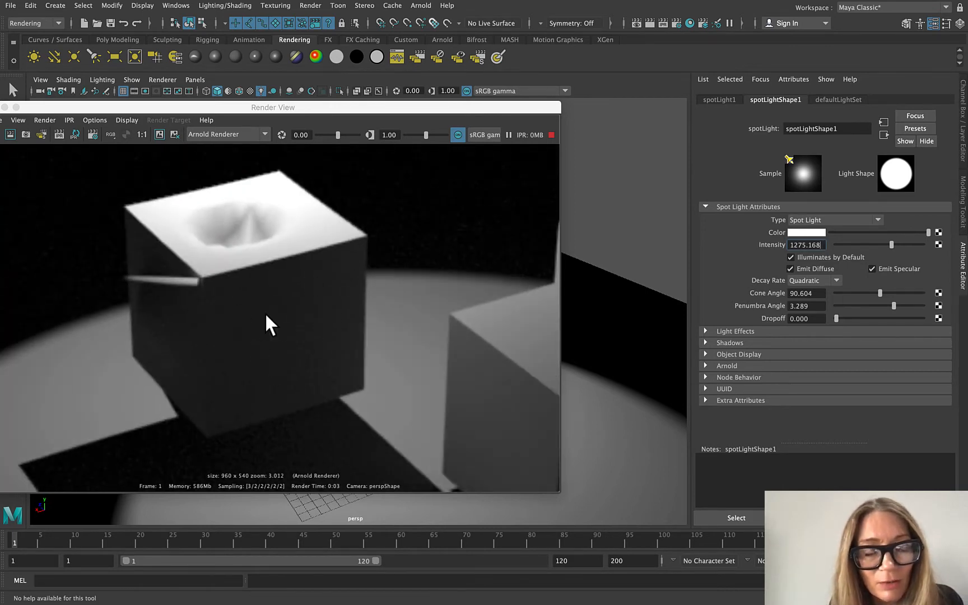
scroll(265, 314, "down", 2)
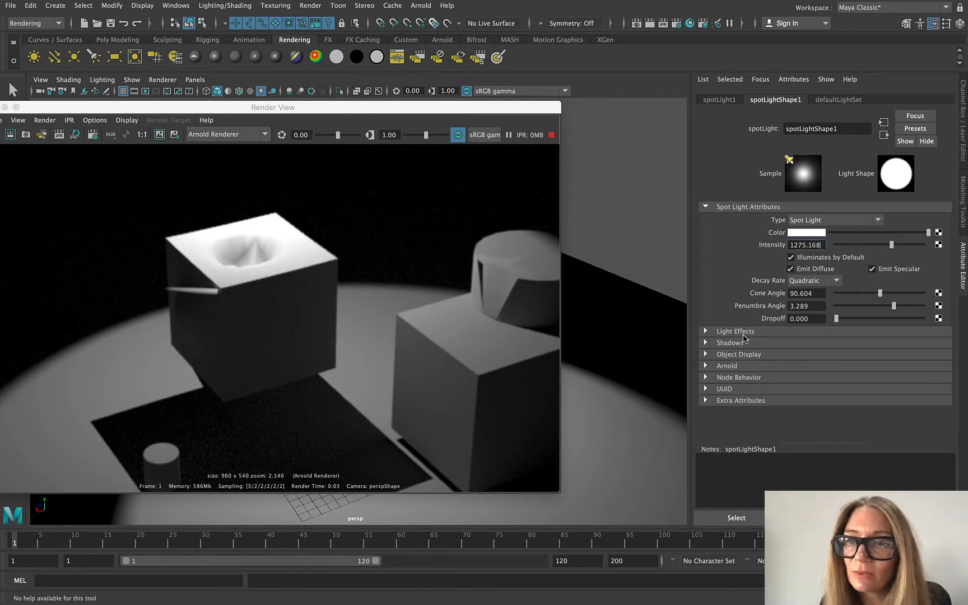
left_click(705, 366)
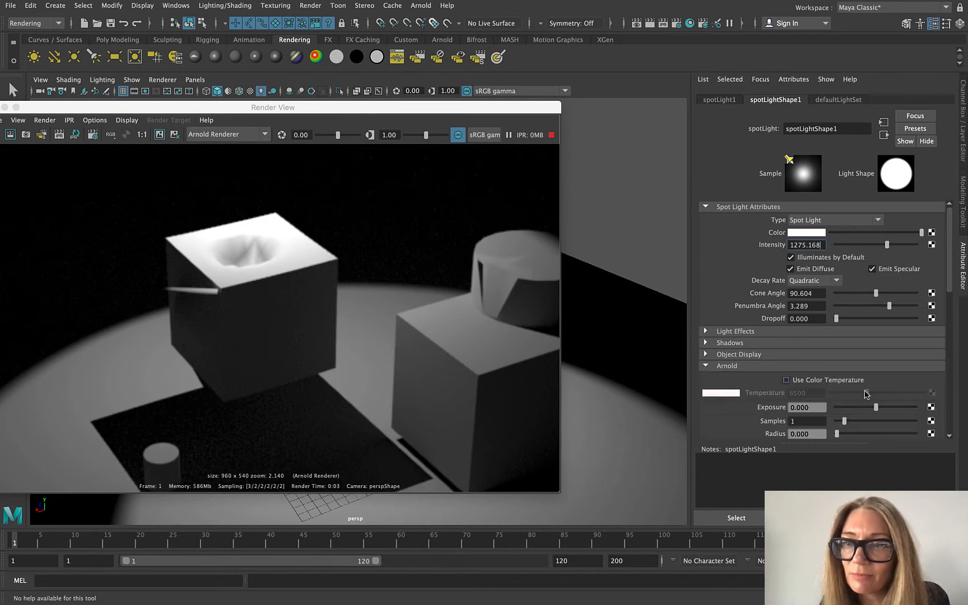
scroll(773, 364, "down", 3)
left_click_drag(844, 354, 852, 354)
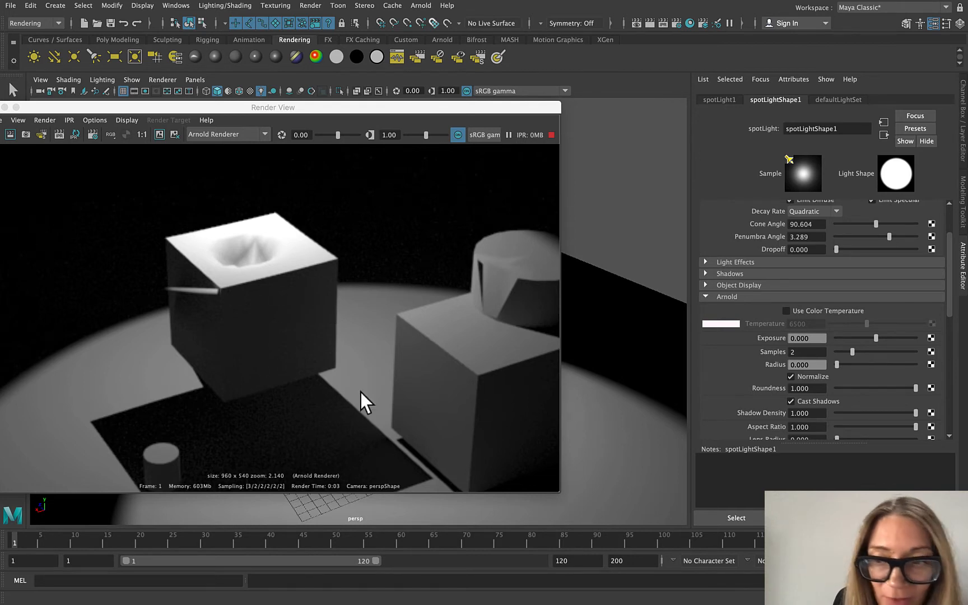
scroll(774, 369, "down", 3)
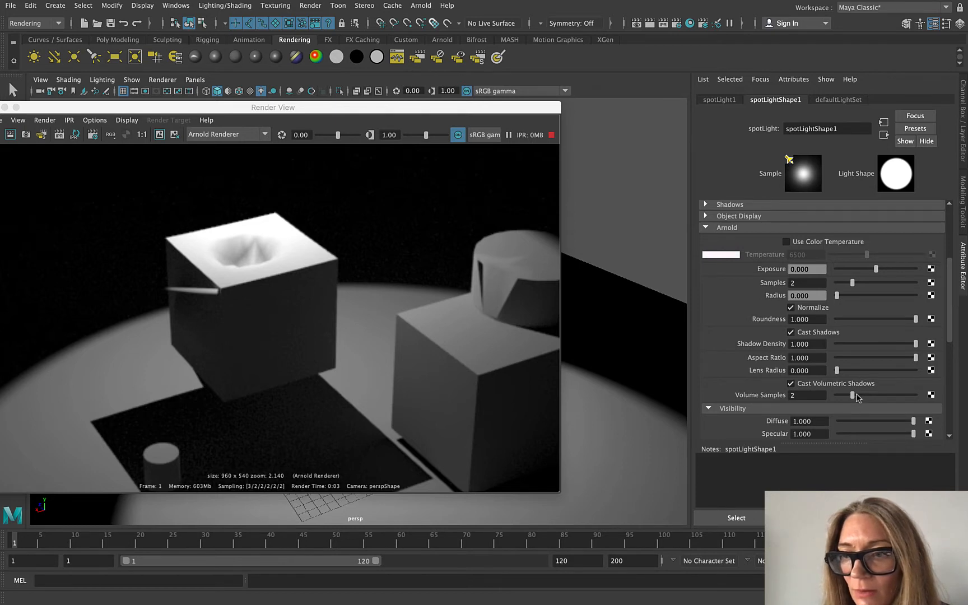
left_click_drag(853, 397, 857, 397)
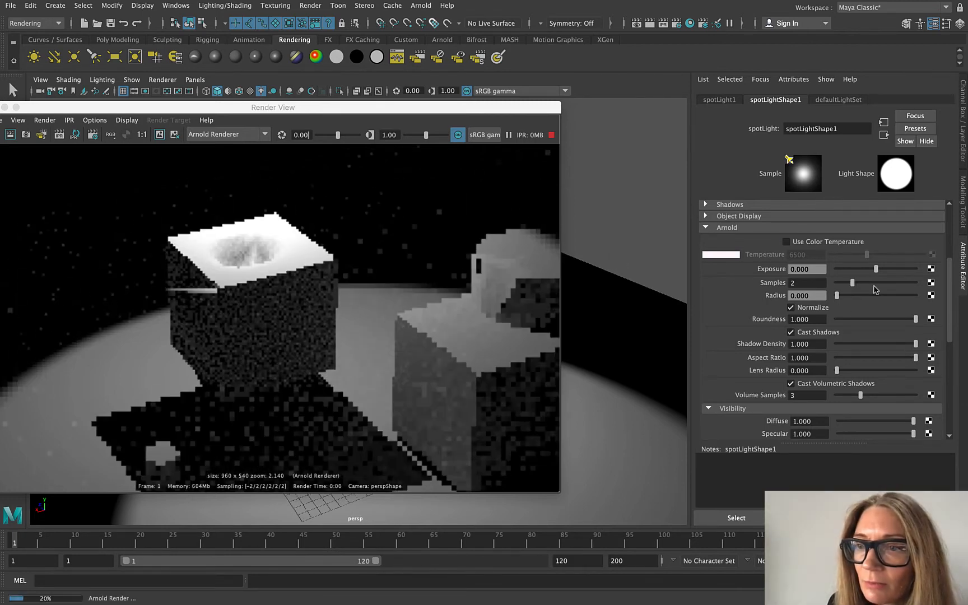
left_click(869, 283)
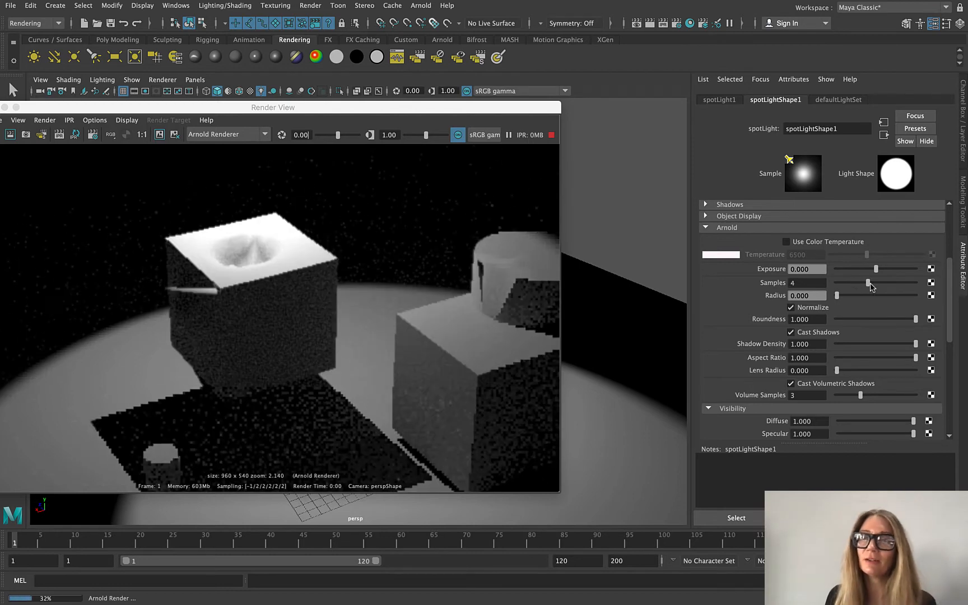
left_click(882, 395)
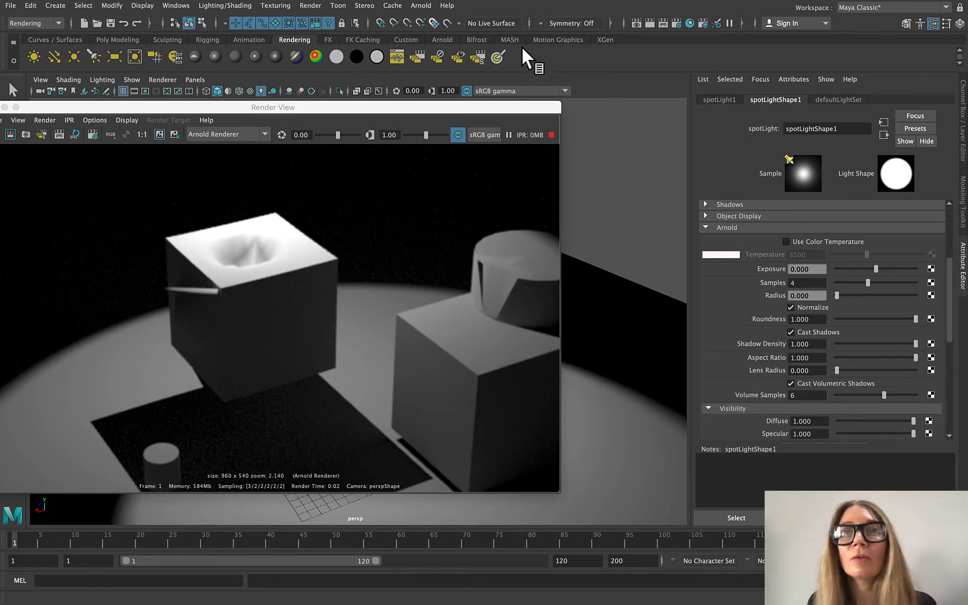
Open the Arnold render settings, set Diffuse and Volume Indirect samples to 4, and check the cube's dark side in the render.
left_click(677, 25)
left_click(687, 135)
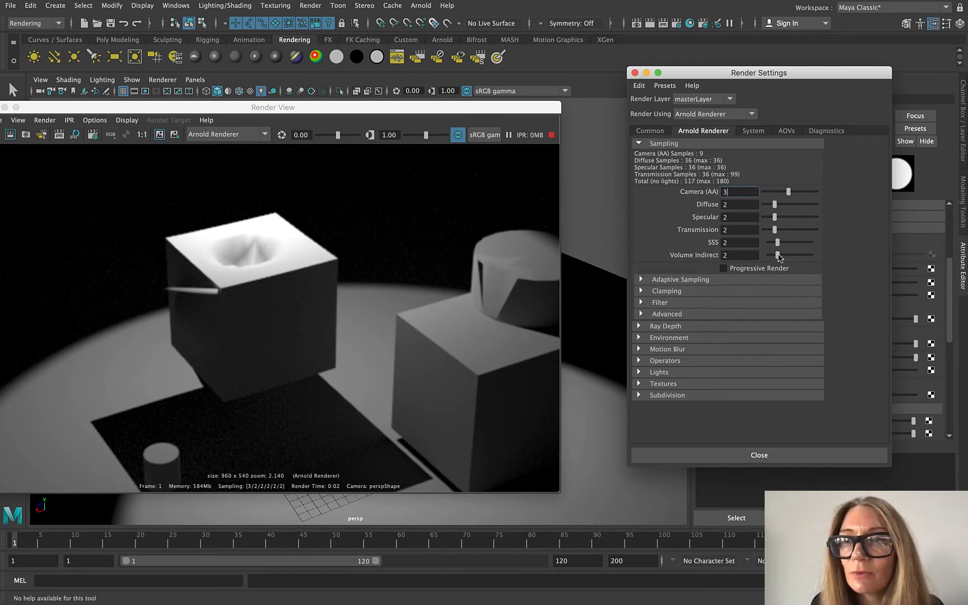
left_click_drag(777, 255, 785, 255)
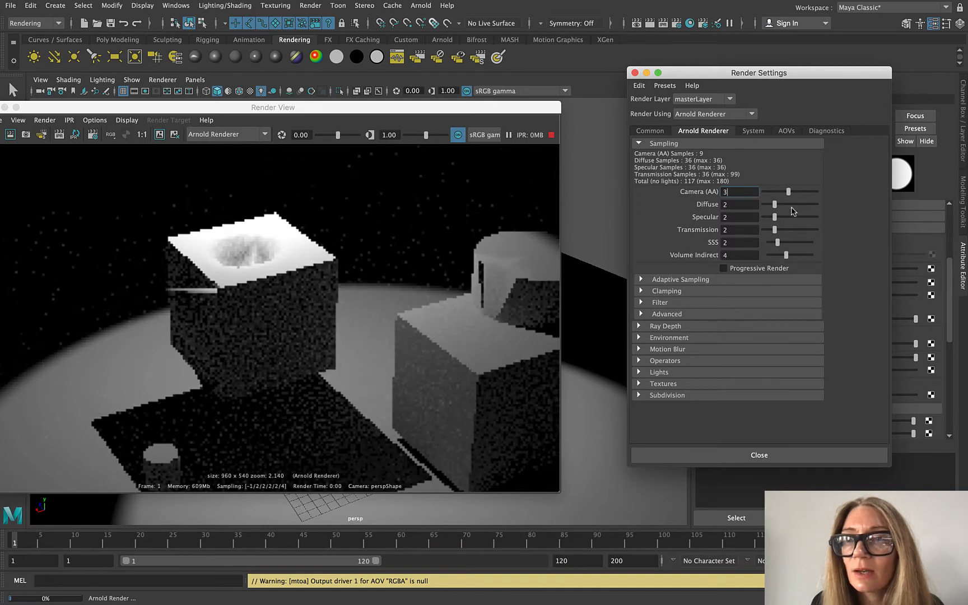
left_click_drag(775, 205, 785, 210)
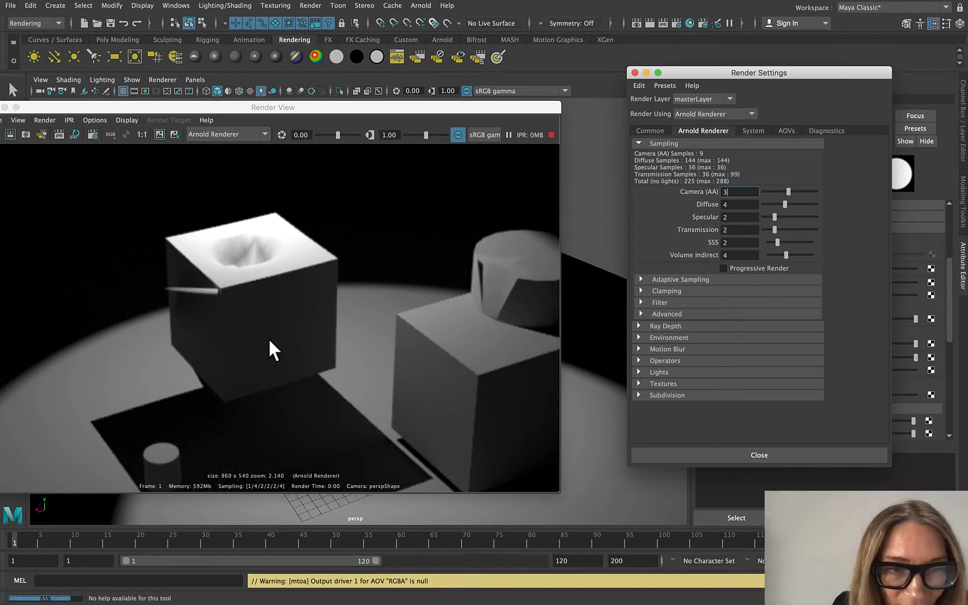
scroll(270, 345, "up", 5)
scroll(274, 339, "down", 2)
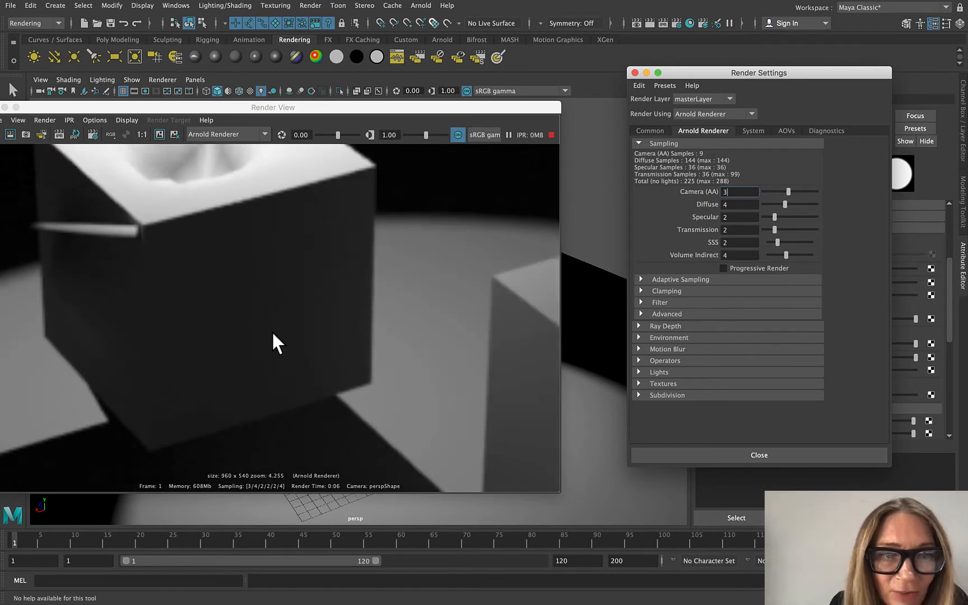
scroll(285, 356, "down", 1)
scroll(285, 356, "down", 1)
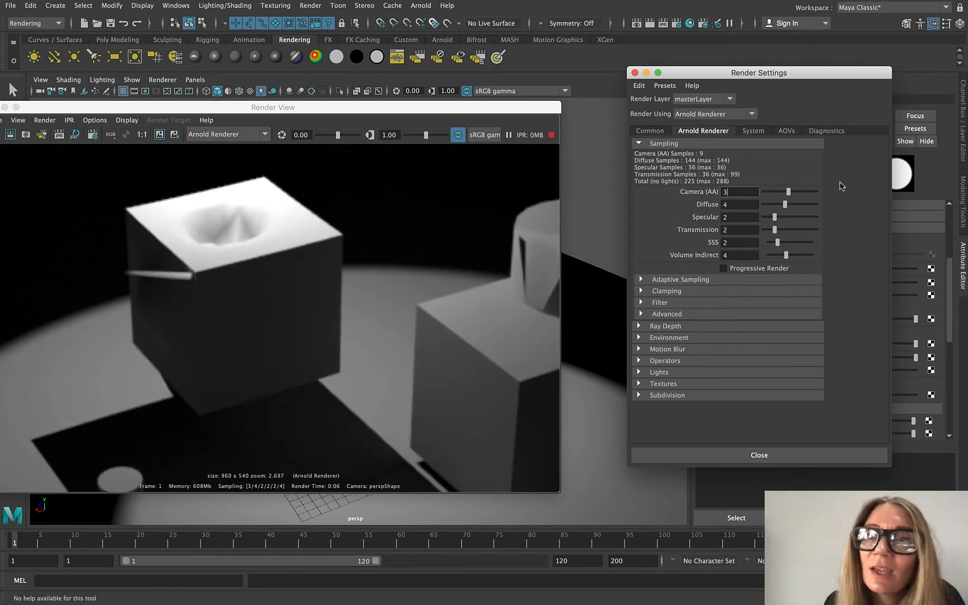
Try Volume Indirect samples of 7 and Diffuse samples of 5, comparing the cube in the render.
left_click_drag(786, 255, 798, 255)
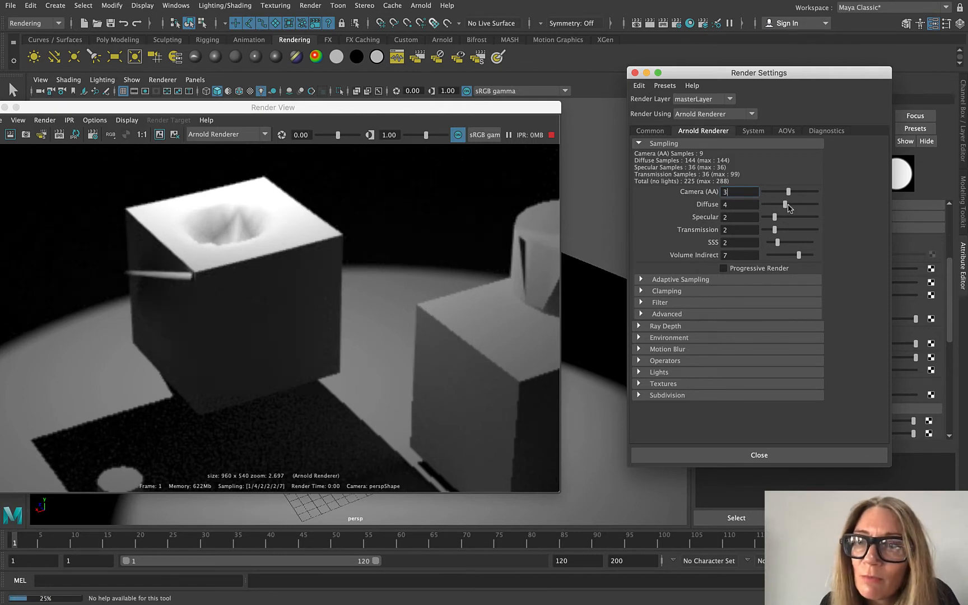
left_click_drag(784, 204, 790, 204)
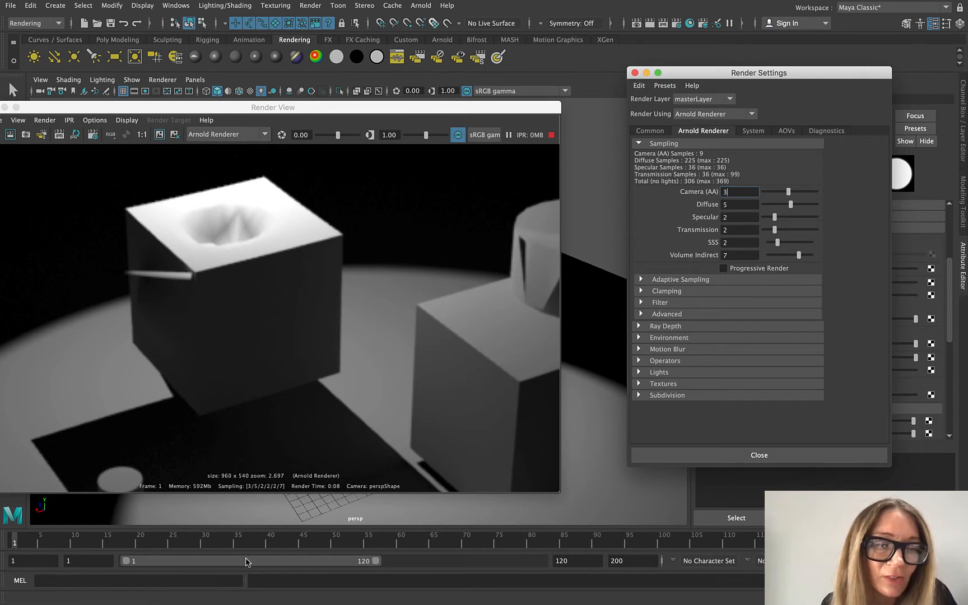
scroll(302, 331, "up", 5)
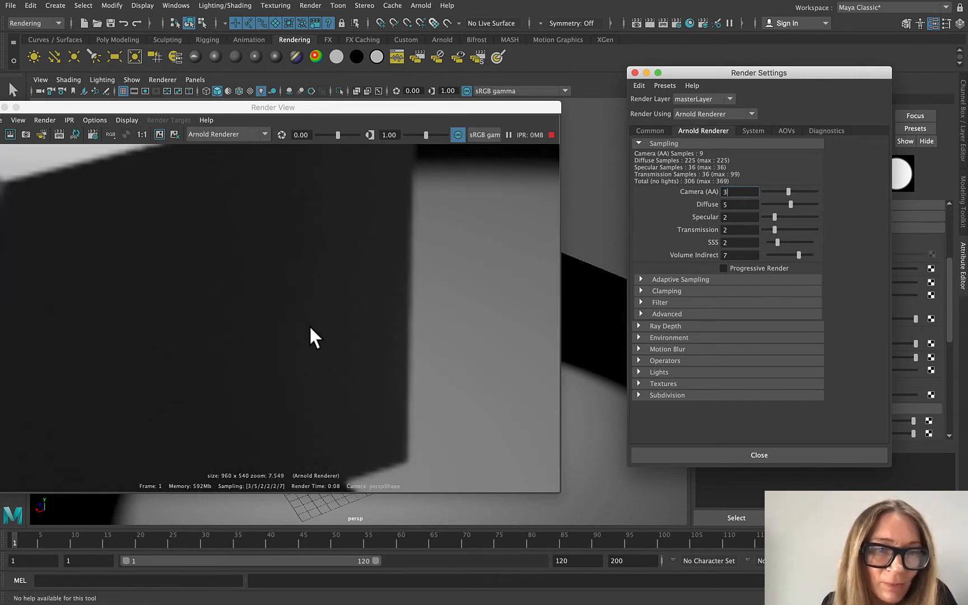
scroll(244, 288, "down", 9)
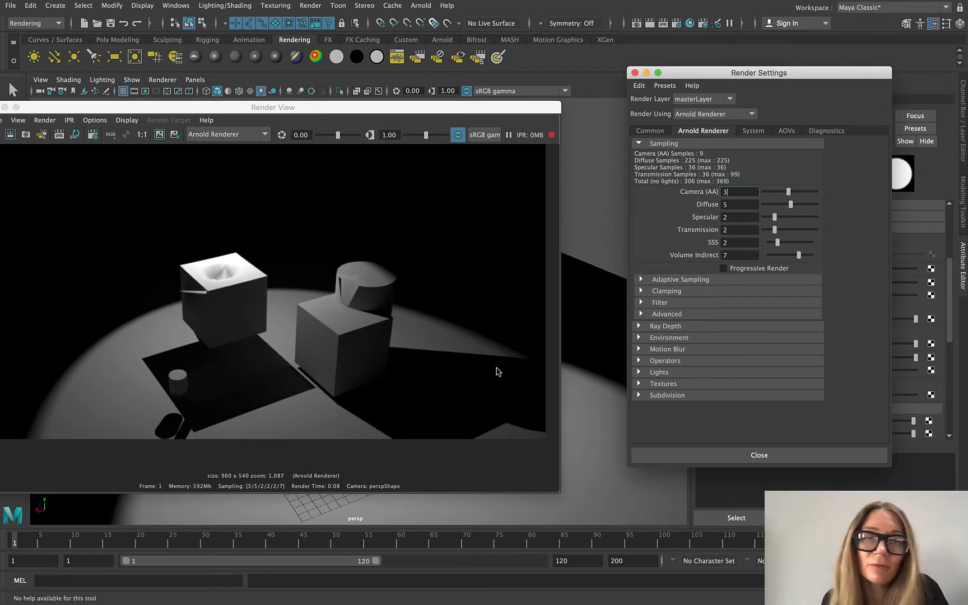
scroll(241, 314, "up", 9)
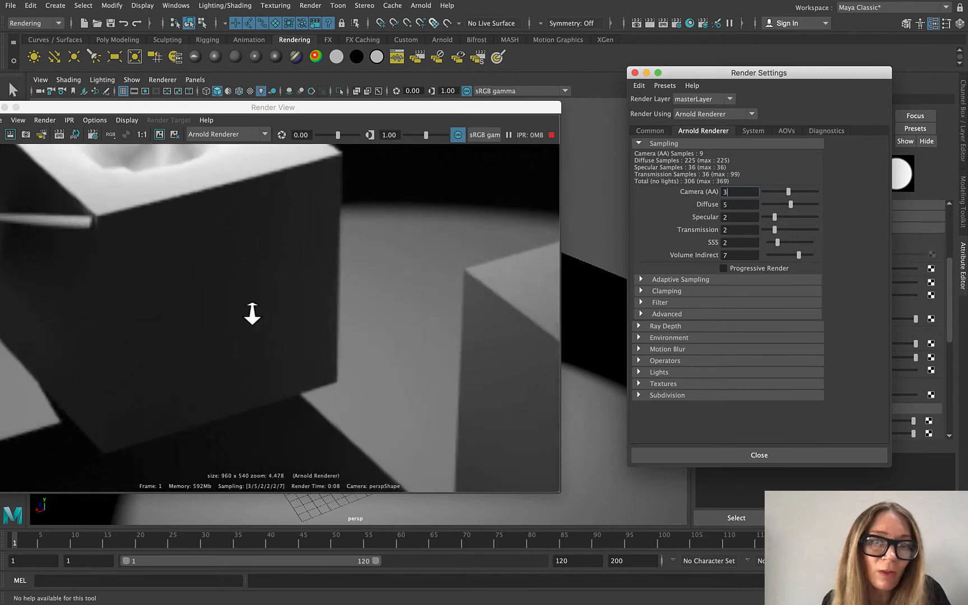
scroll(251, 312, "down", 9)
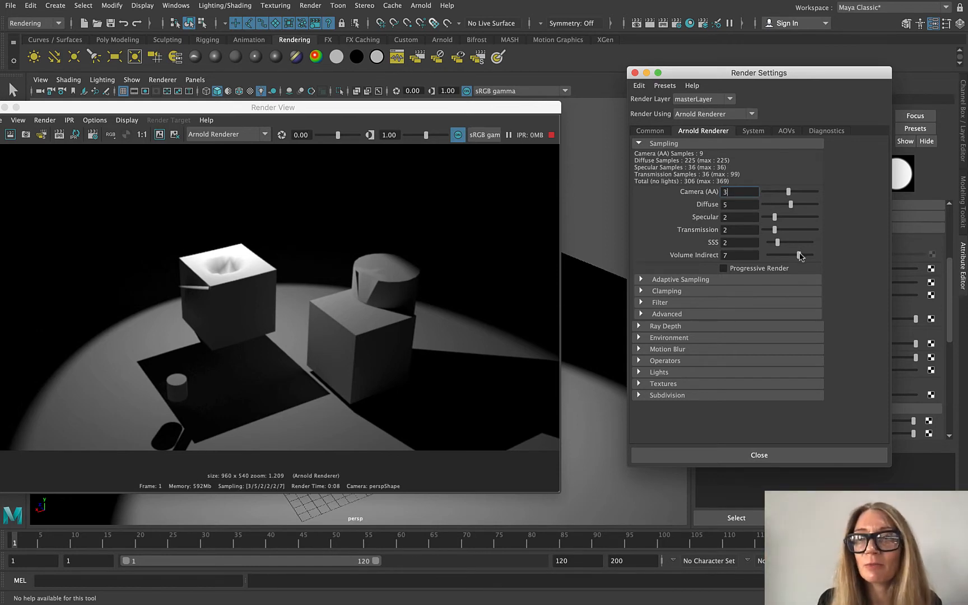
Return the Diffuse and Volume Indirect samples to 2 and set Camera (AA) to 7.
left_click_drag(799, 254, 778, 256)
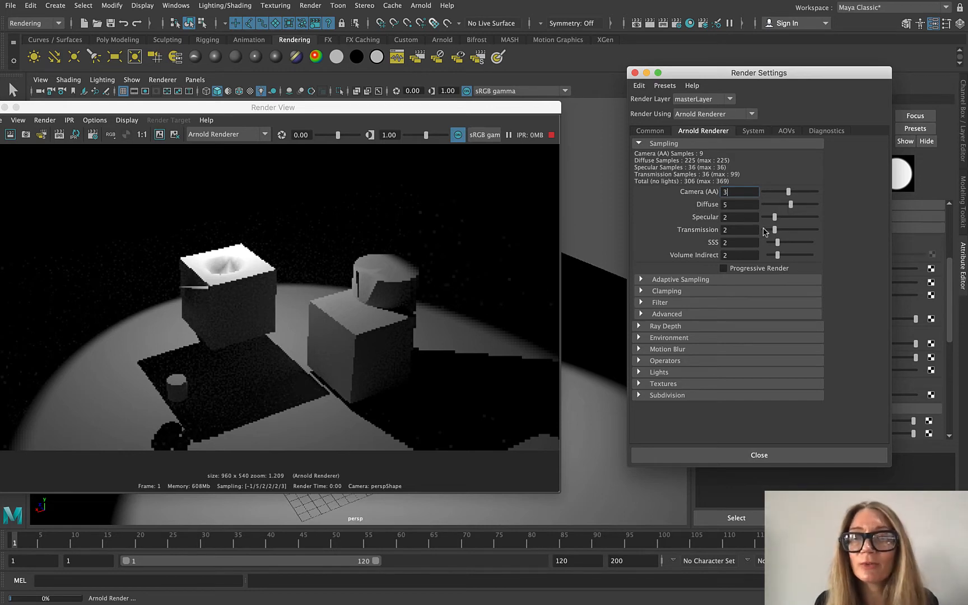
left_click(777, 204)
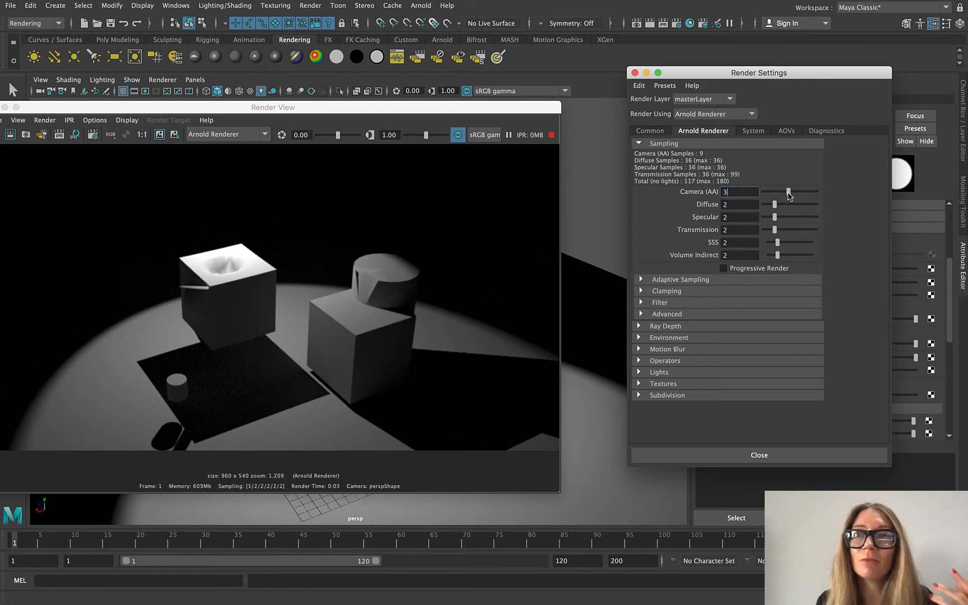
left_click_drag(789, 193, 792, 193)
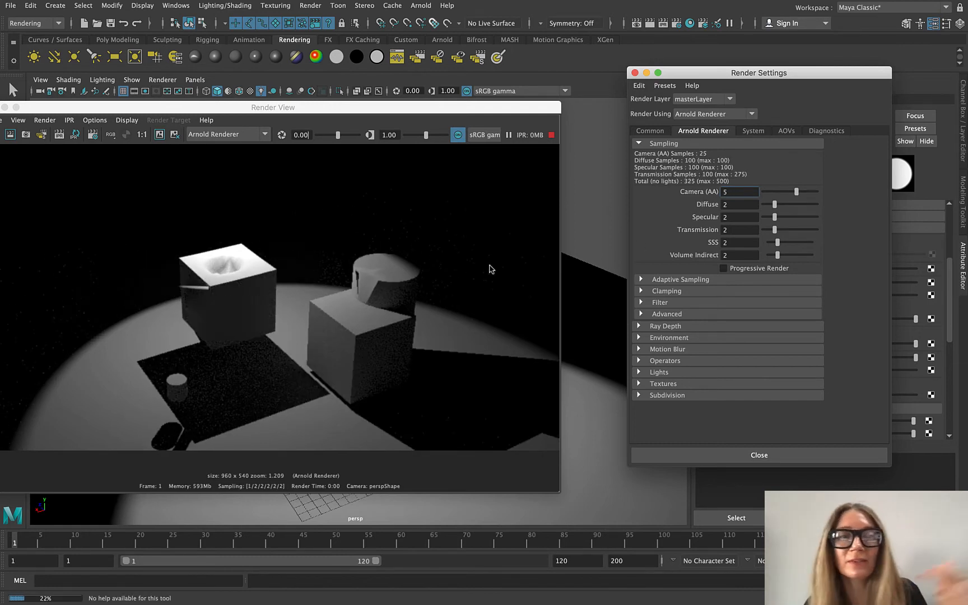
left_click_drag(796, 192, 805, 192)
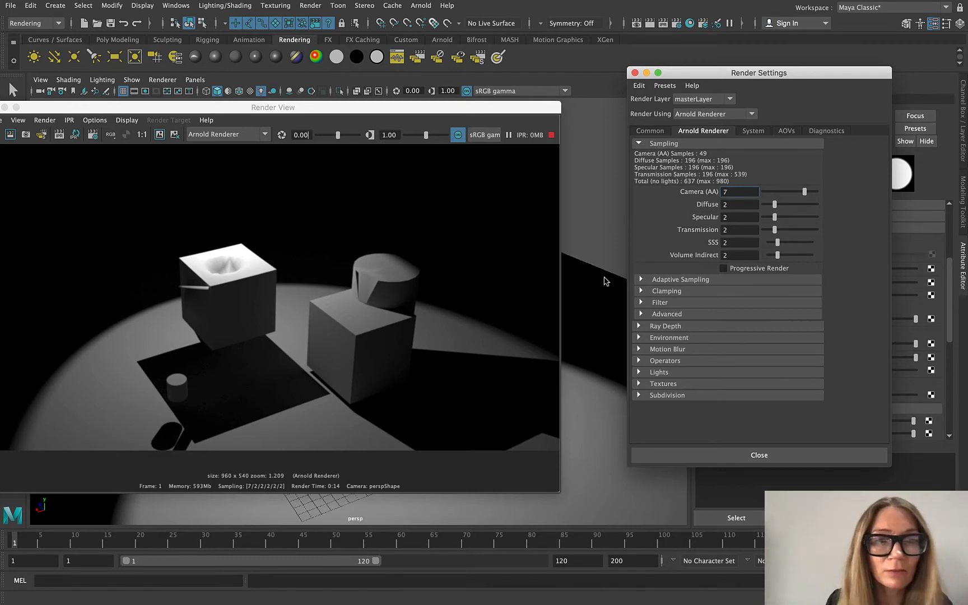
Examine the cube's dark face and edges in the render for remaining noise, both close up and from farther away.
right_click_drag(232, 328, 299, 330, "alt")
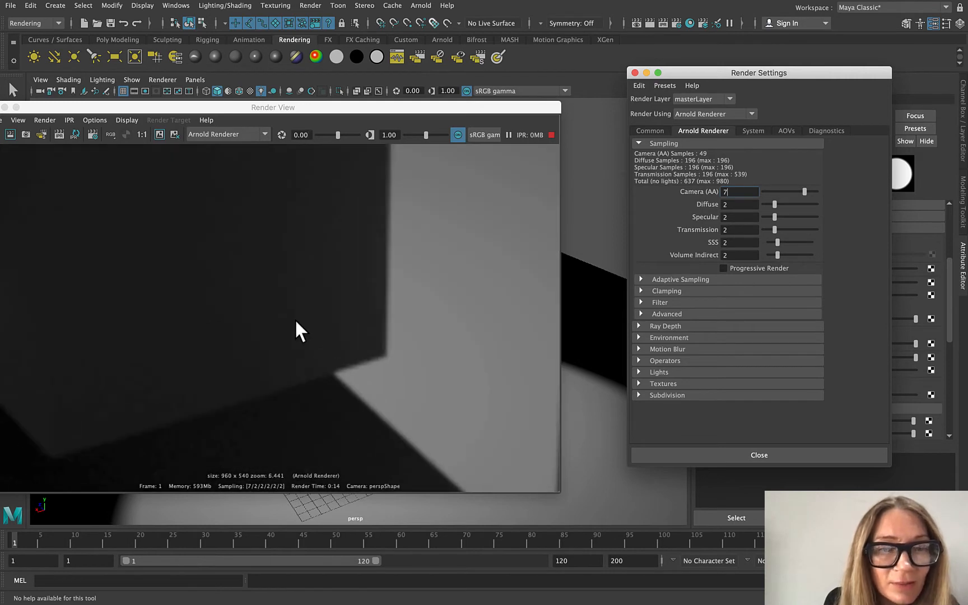
left_click(759, 191)
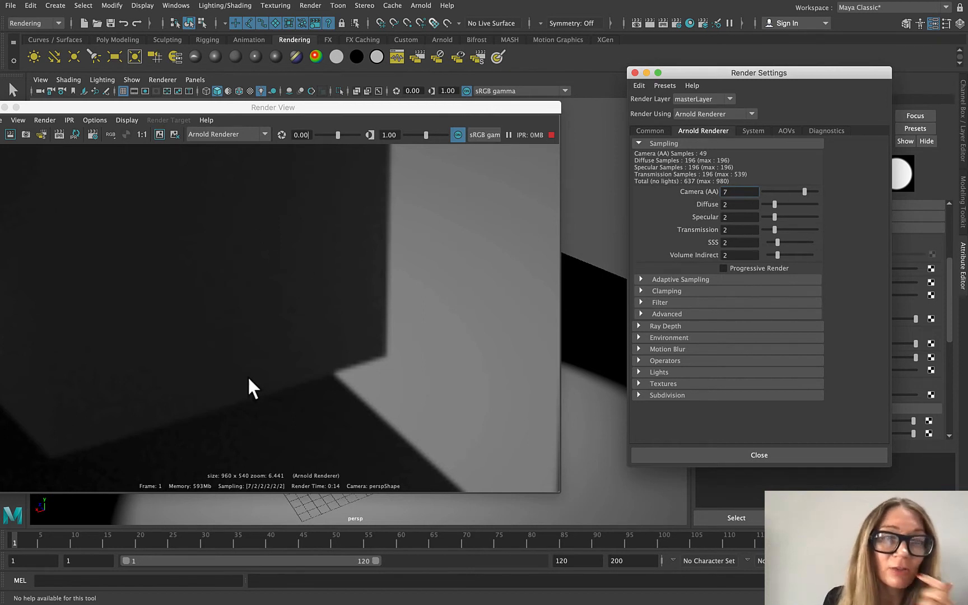
scroll(247, 375, "down", 5)
scroll(226, 241, "up", 5)
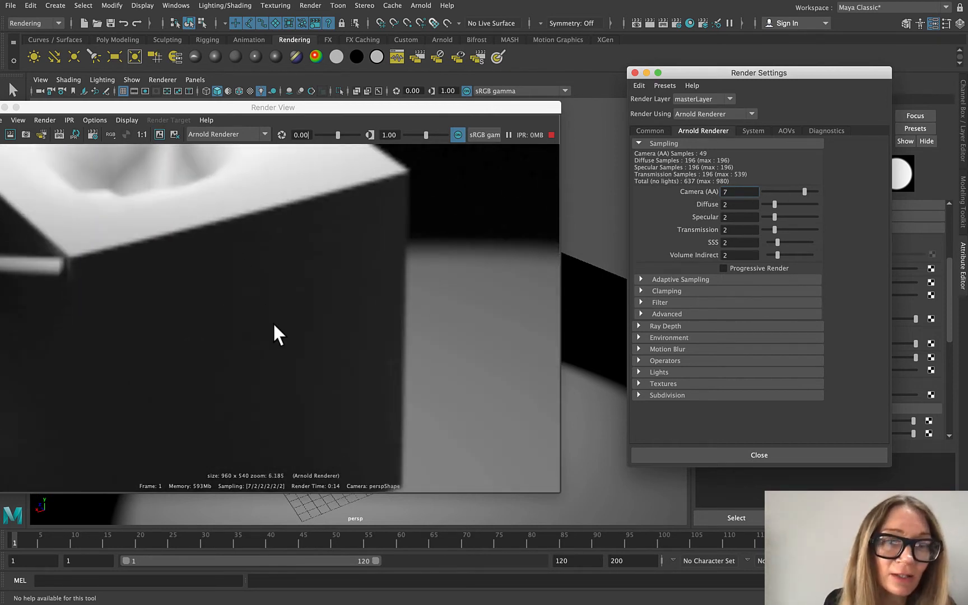
scroll(279, 335, "down", 5)
scroll(281, 378, "up", 5)
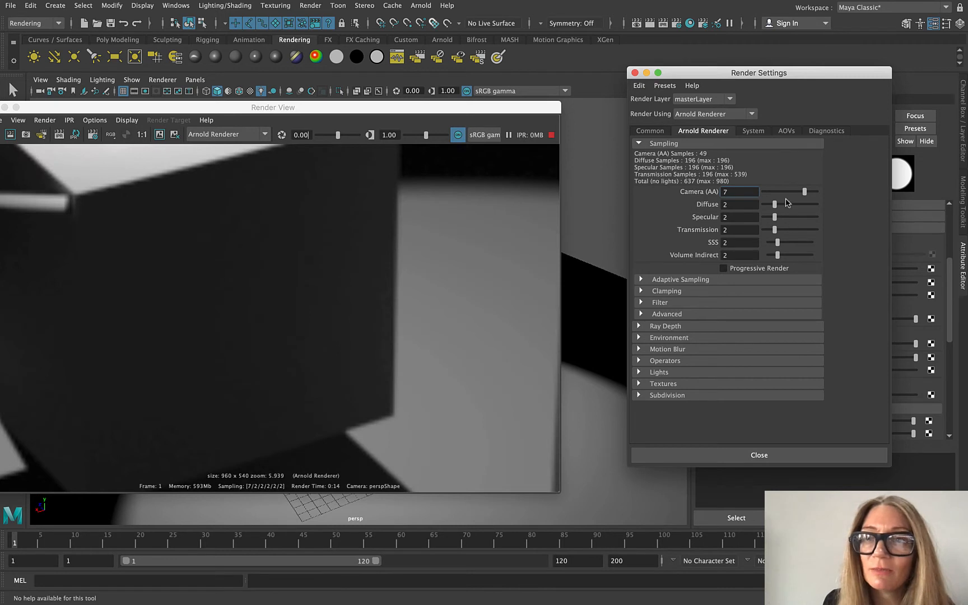
scroll(344, 322, "down", 5)
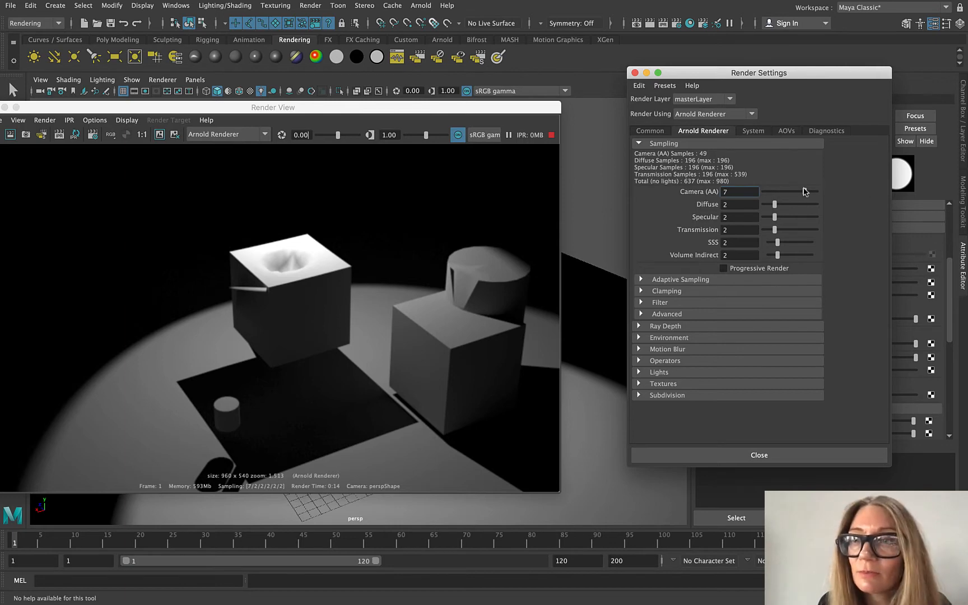
Set the sampling to Camera (AA) 2, Diffuse 5 and Volume Indirect 7.
mouse_move(805, 192)
left_mouse_down()
mouse_move(776, 191)
mouse_move(790, 204)
left_mouse_up()
left_click_drag(777, 255, 799, 255)
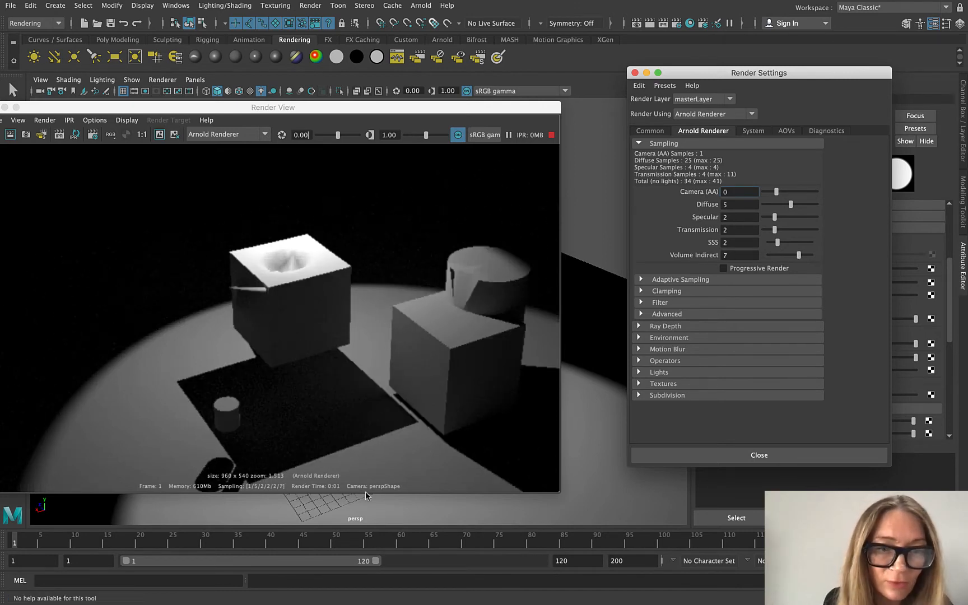
scroll(336, 350, "up", 4)
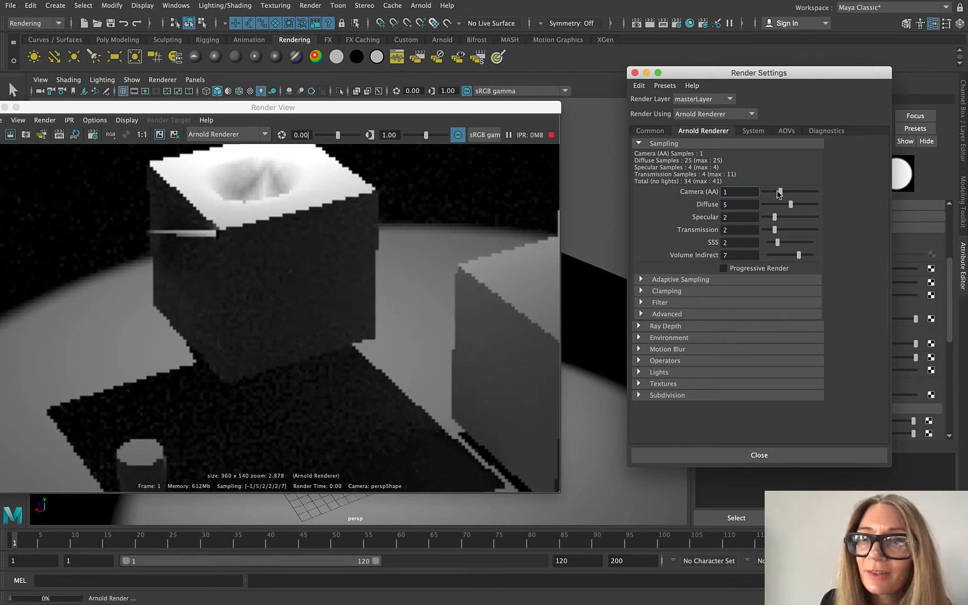
left_click_drag(776, 192, 783, 192)
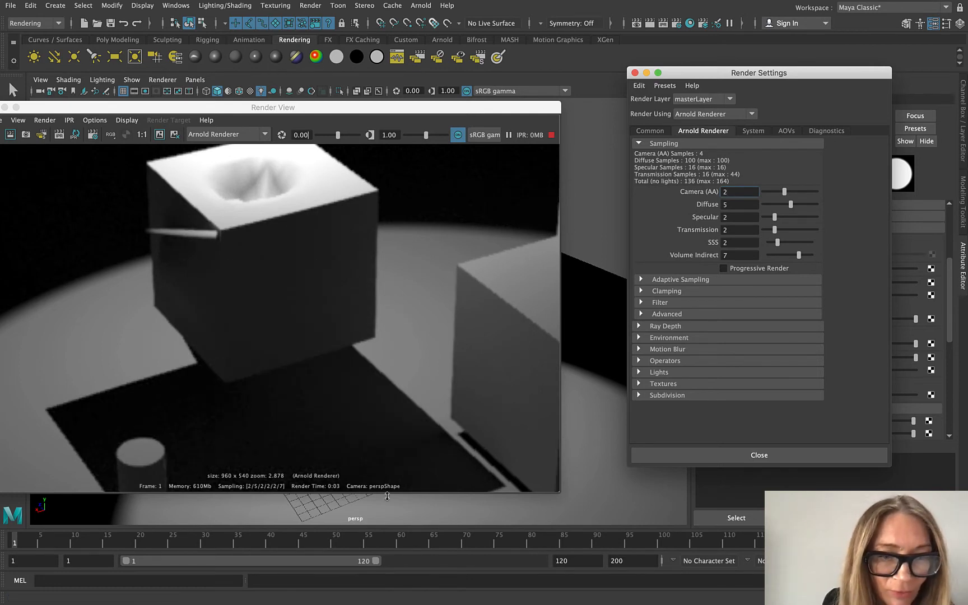
Set the Diffuse samples to 7 while checking the cube's dark side in the render.
scroll(351, 273, "up", 3)
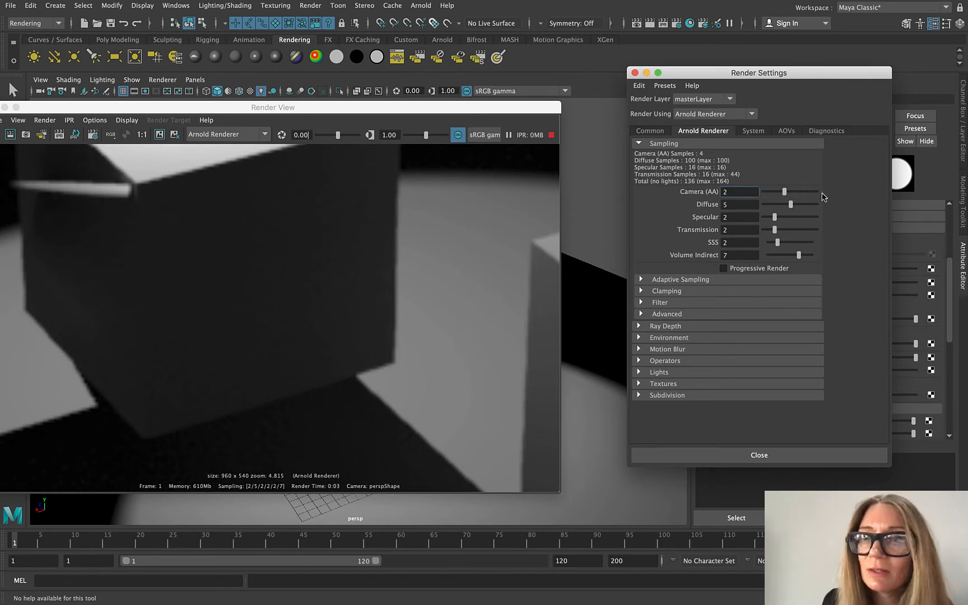
left_click_drag(788, 203, 801, 204)
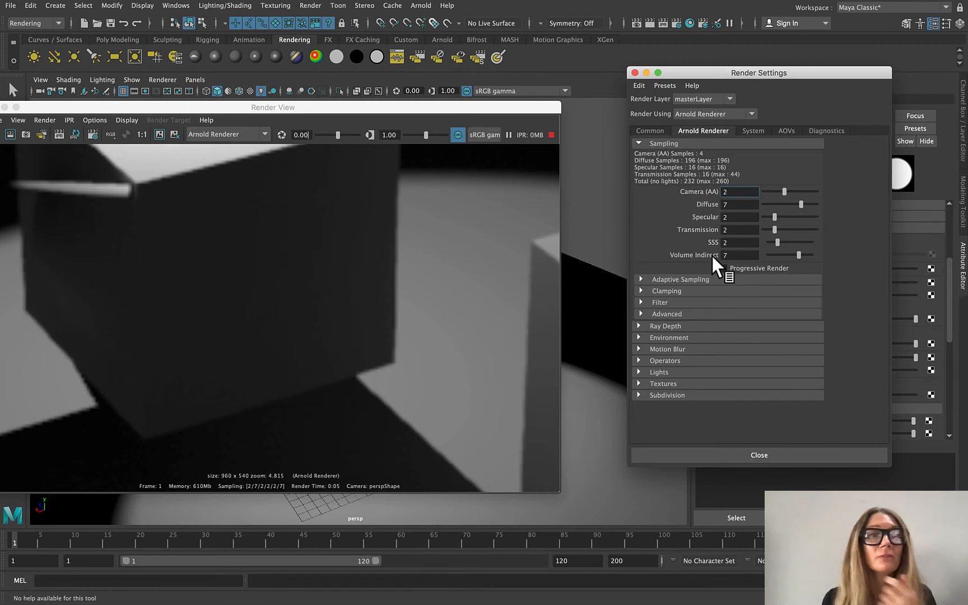
scroll(416, 261, "down", 6)
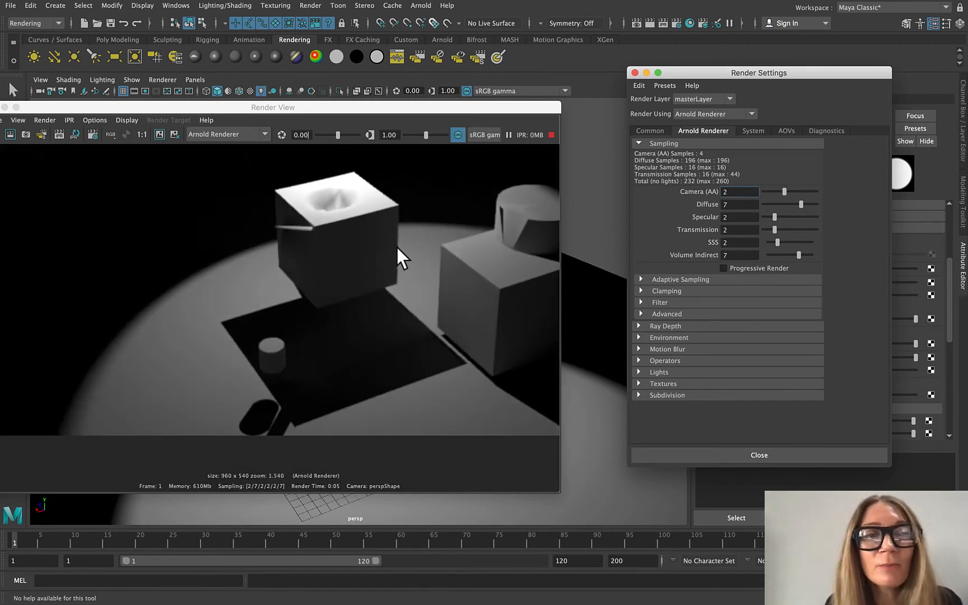
Inspect the spot-lit render for remaining noise around both boxes, close up and at full view.
scroll(397, 247, "down", 7)
scroll(520, 197, "up", 3)
scroll(519, 198, "down", 2)
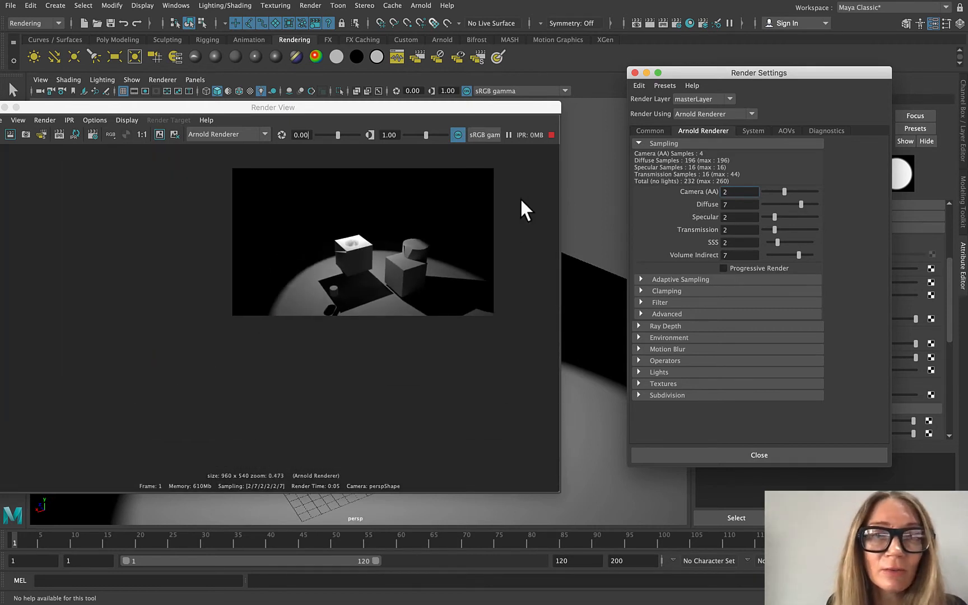
scroll(518, 191, "up", 3)
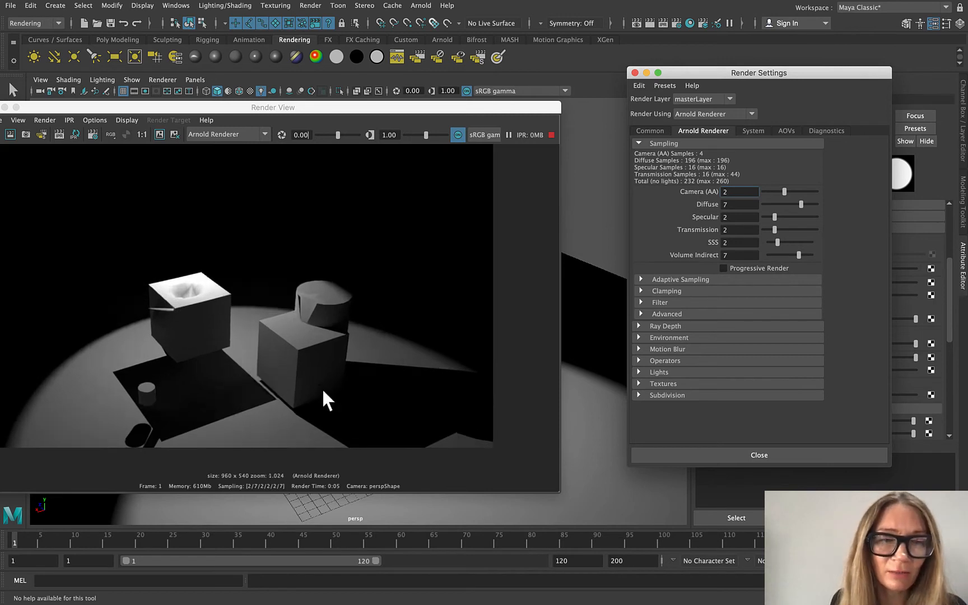
scroll(325, 359, "up", 6)
scroll(355, 313, "down", 6)
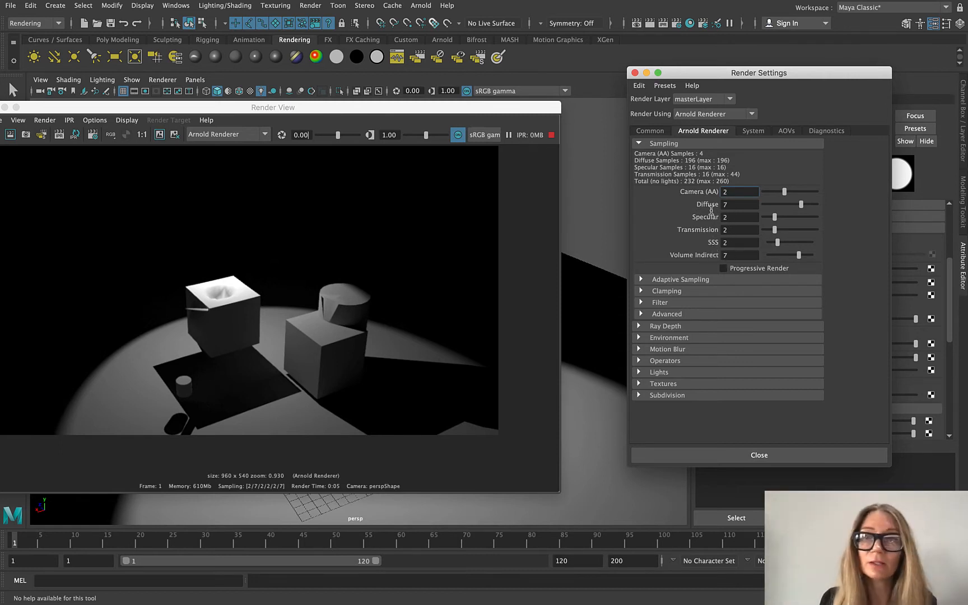
Close the Render Settings and Render View windows to return to the perspective viewport.
left_click(766, 461)
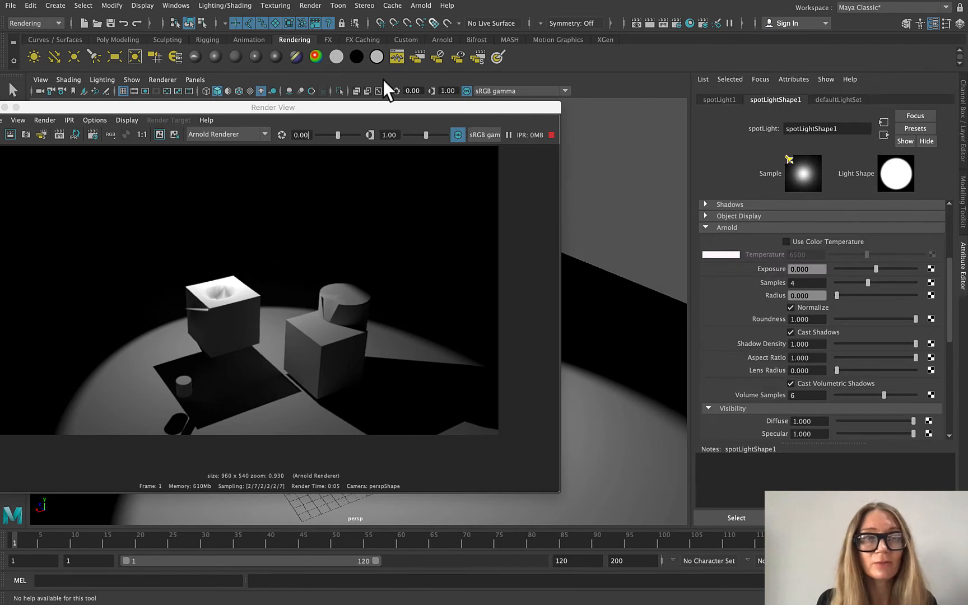
left_click_drag(362, 108, 434, 96)
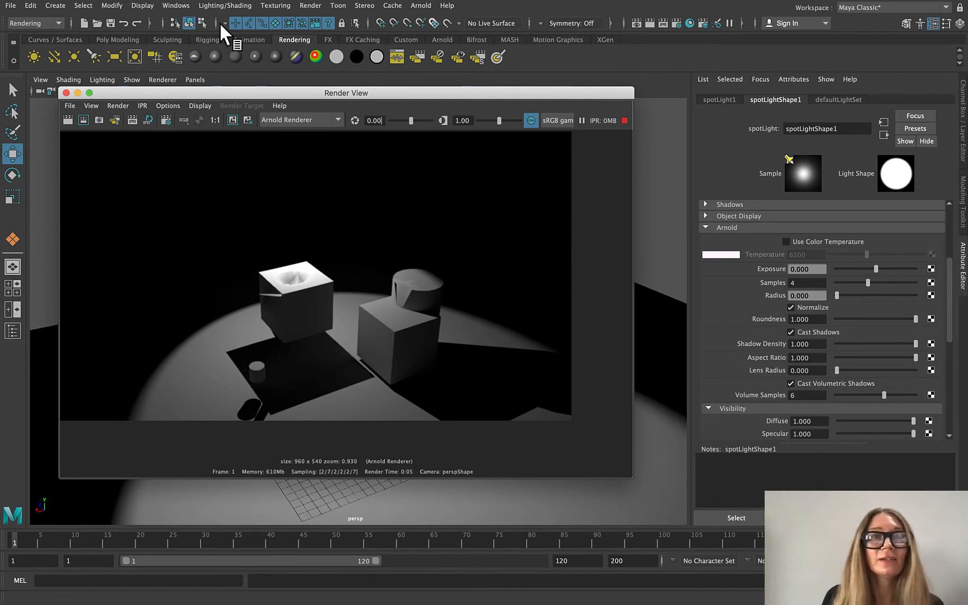
left_click_drag(253, 92, 339, 115)
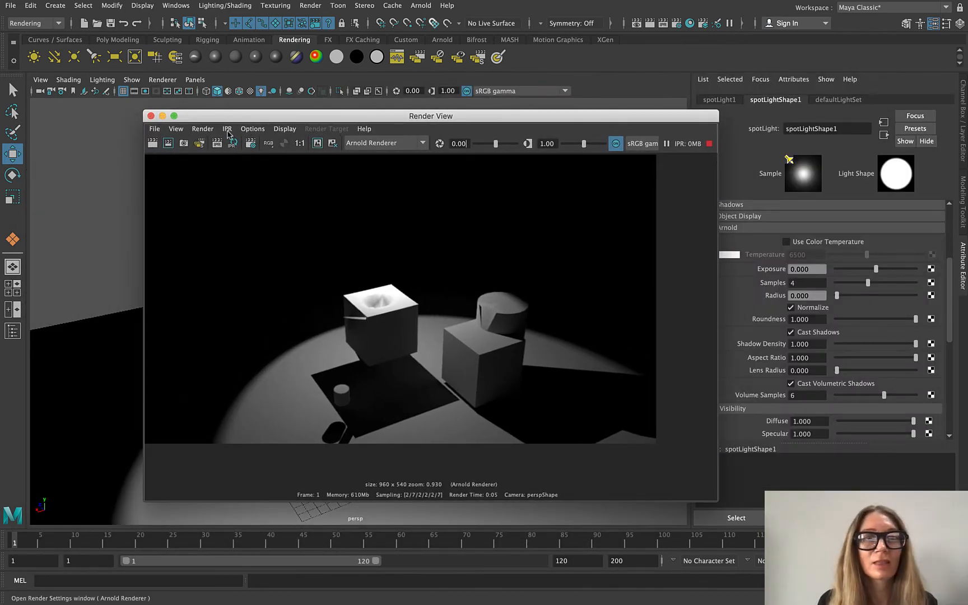
left_click(150, 116)
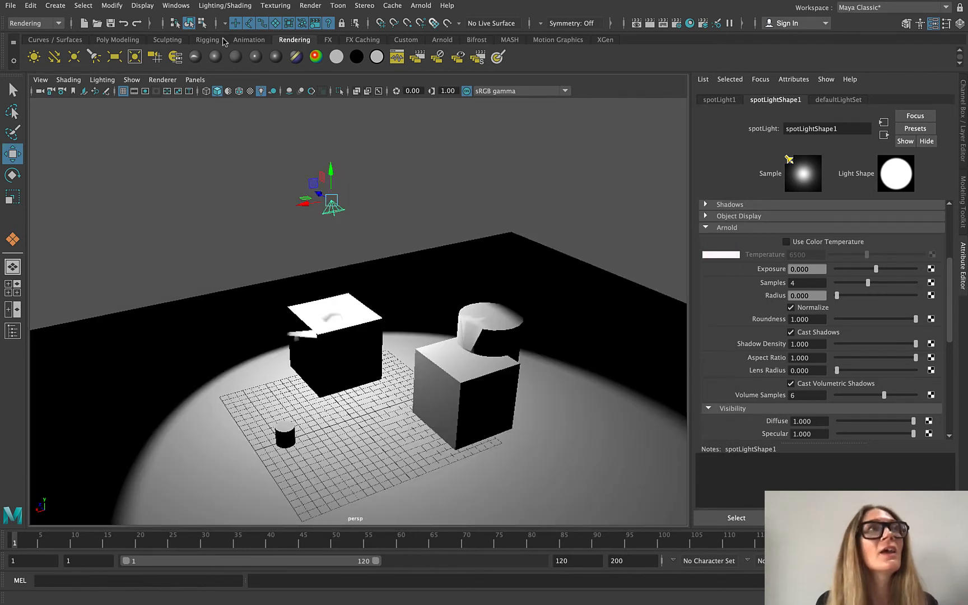
Activate the Show Manipulator tool for the selected spot light.
mouse_move(148, 15)
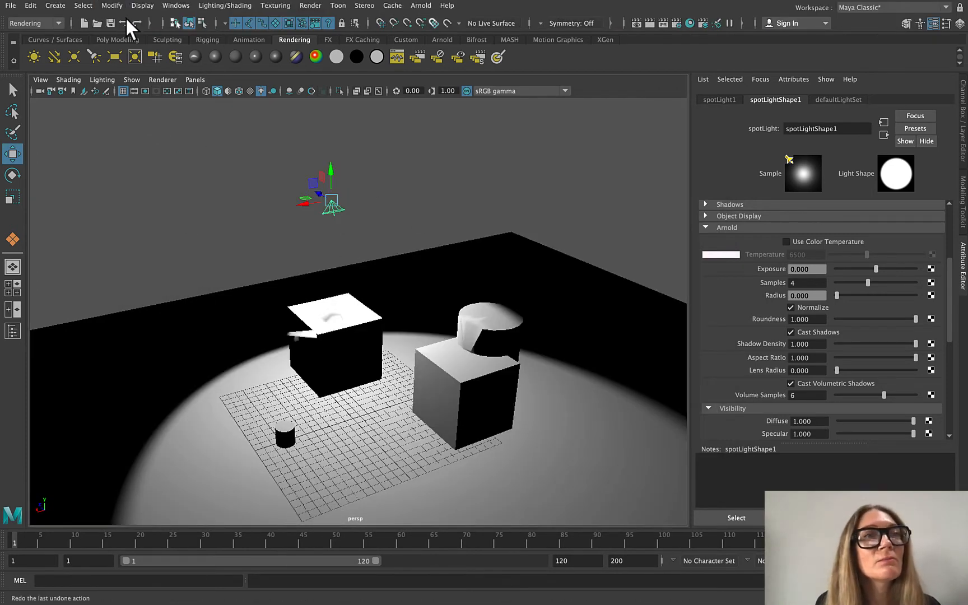
left_click(120, 6)
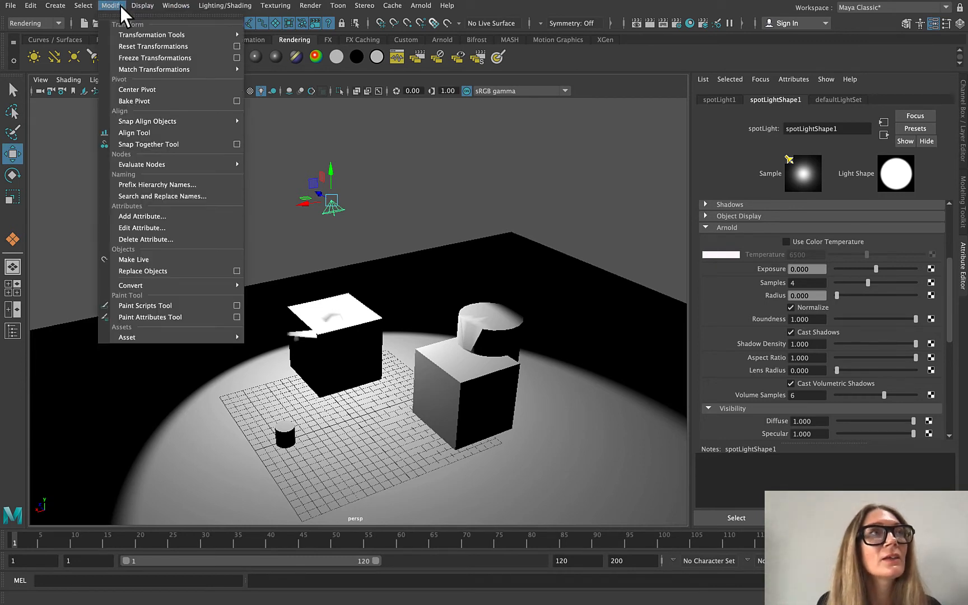
mouse_move(213, 35)
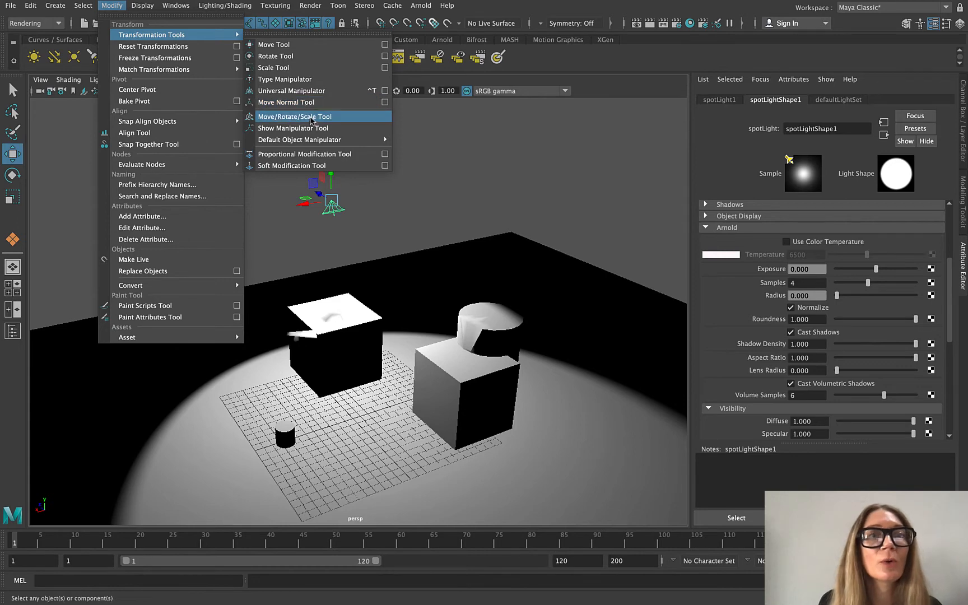
left_click(312, 130)
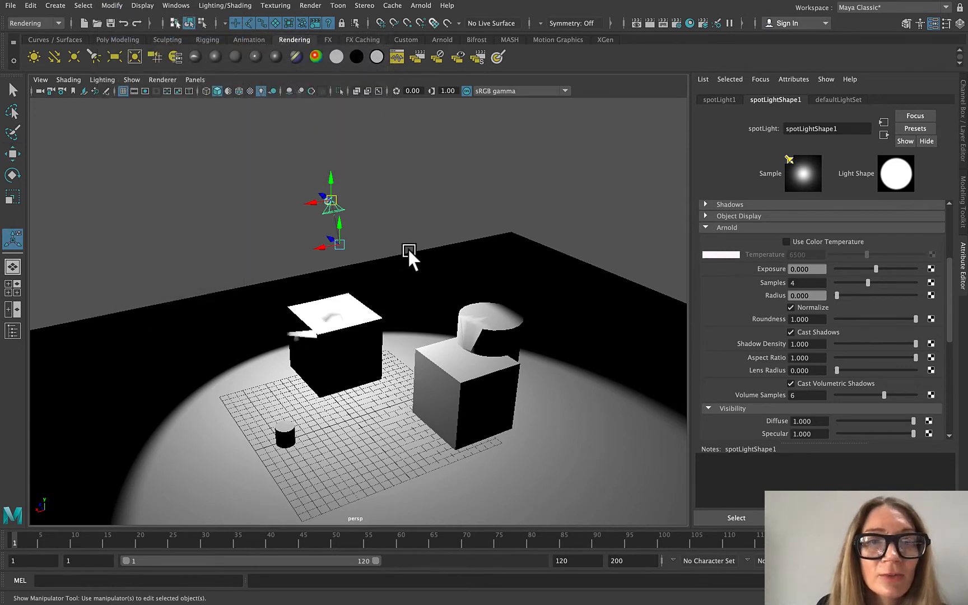
Aim the spot light at the floor between the boxes and shift its origin to try other lighting directions.
left_click_drag(342, 222, 363, 326)
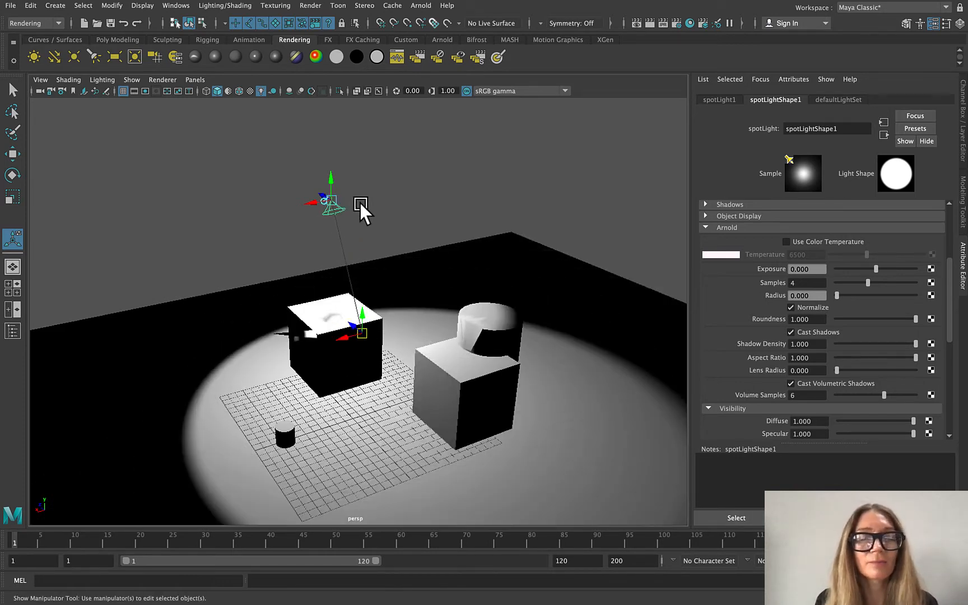
mouse_move(335, 179)
left_mouse_down()
mouse_move(318, 111)
mouse_move(292, 248)
mouse_move(300, 171)
mouse_move(361, 194)
mouse_move(590, 154)
mouse_move(365, 236)
mouse_move(126, 353)
left_mouse_up()
middle_click_drag(203, 325, 389, 293)
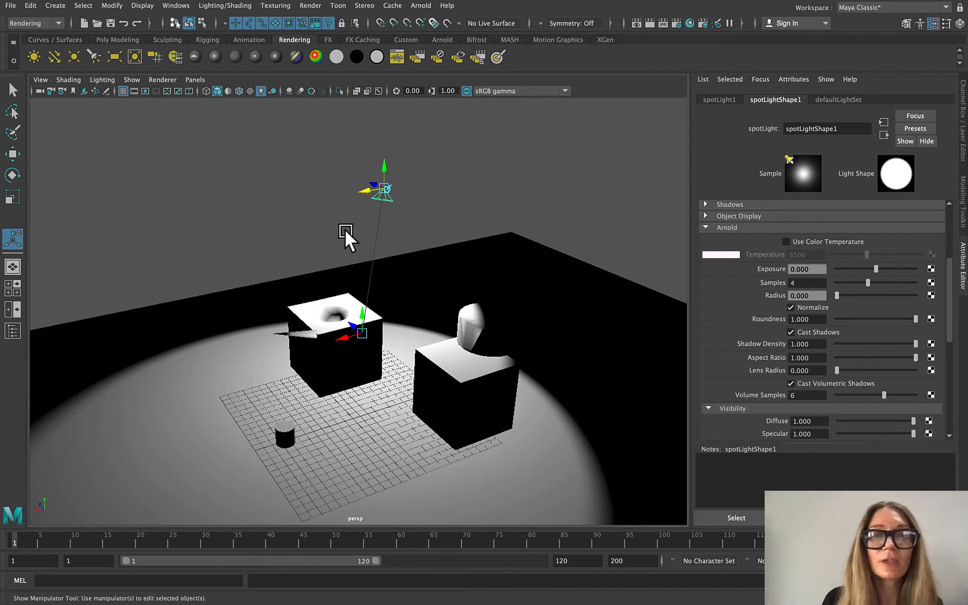
Replace the spot light with a directional light, placing its origin at about (21.3, 17.5, 0) and aiming it at the floor between the boxes.
key("Delete")
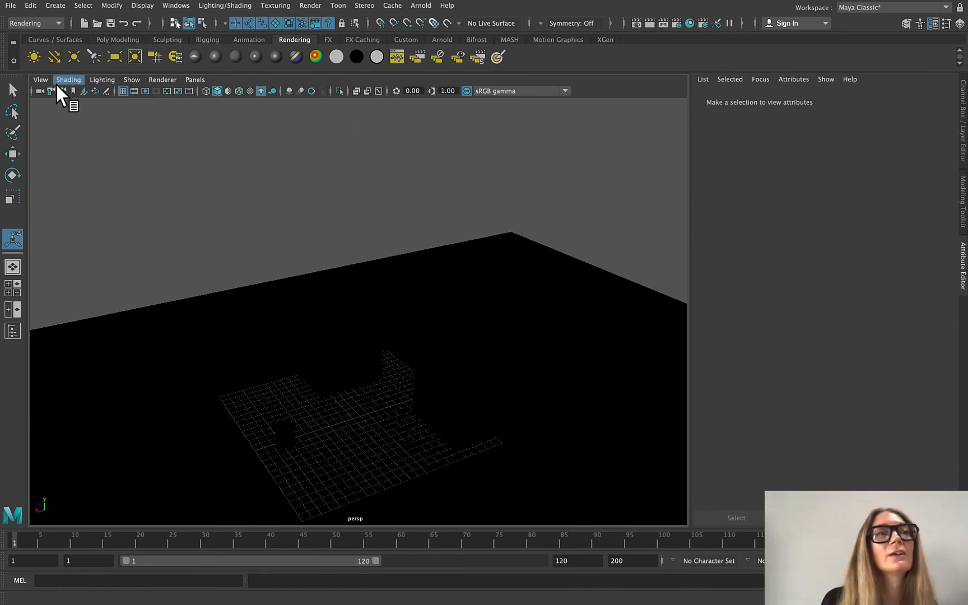
left_click(54, 58)
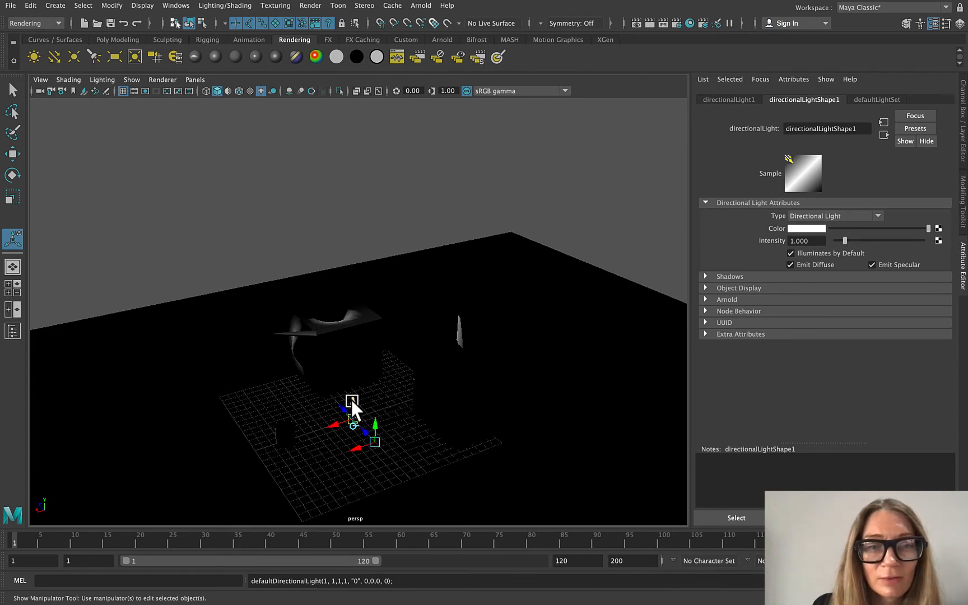
mouse_move(352, 399)
left_mouse_down()
mouse_move(355, 342)
mouse_move(363, 392)
mouse_move(367, 260)
mouse_move(363, 317)
mouse_move(358, 263)
mouse_move(540, 270)
mouse_move(449, 303)
mouse_move(525, 282)
mouse_move(452, 393)
left_mouse_up()
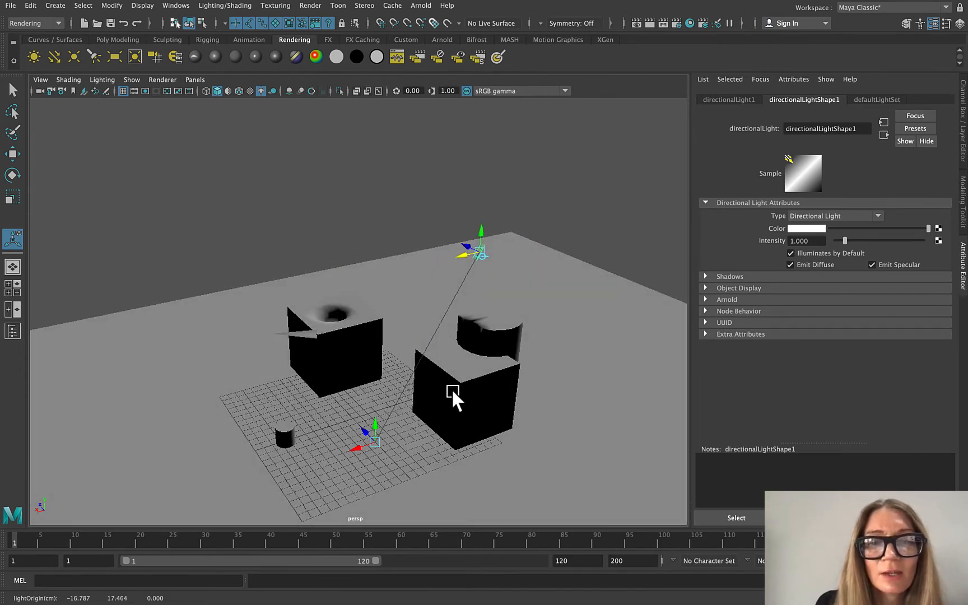
mouse_move(372, 433)
left_mouse_down()
mouse_move(404, 285)
mouse_move(412, 427)
left_mouse_up()
mouse_move(479, 231)
left_mouse_down()
mouse_move(470, 260)
mouse_move(169, 377)
mouse_move(633, 252)
mouse_move(125, 410)
mouse_move(169, 403)
mouse_move(138, 408)
left_mouse_up()
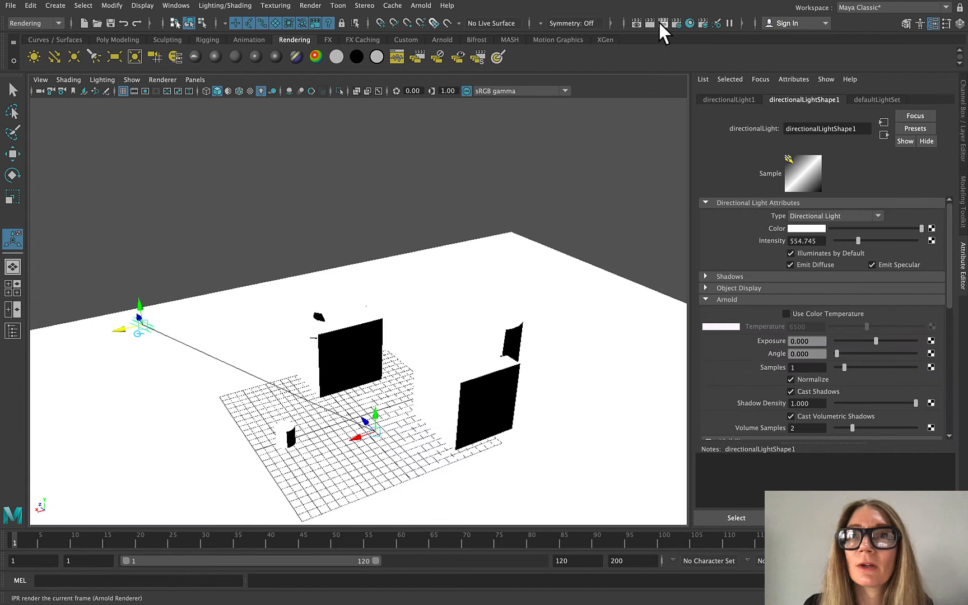
Start an IPR render of the current frame and set the directional light's Intensity to 5.
left_click(661, 24)
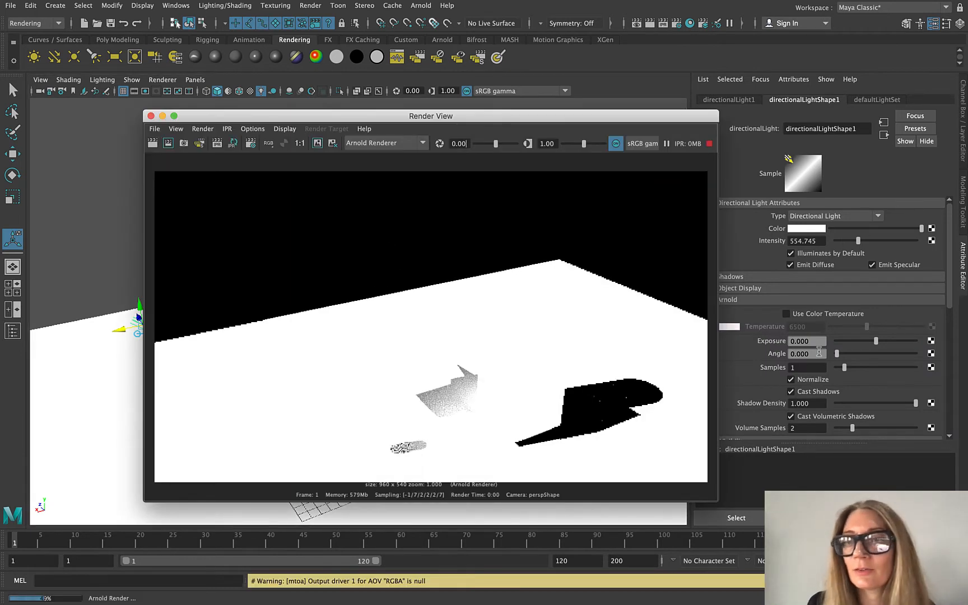
left_click_drag(848, 241, 841, 242)
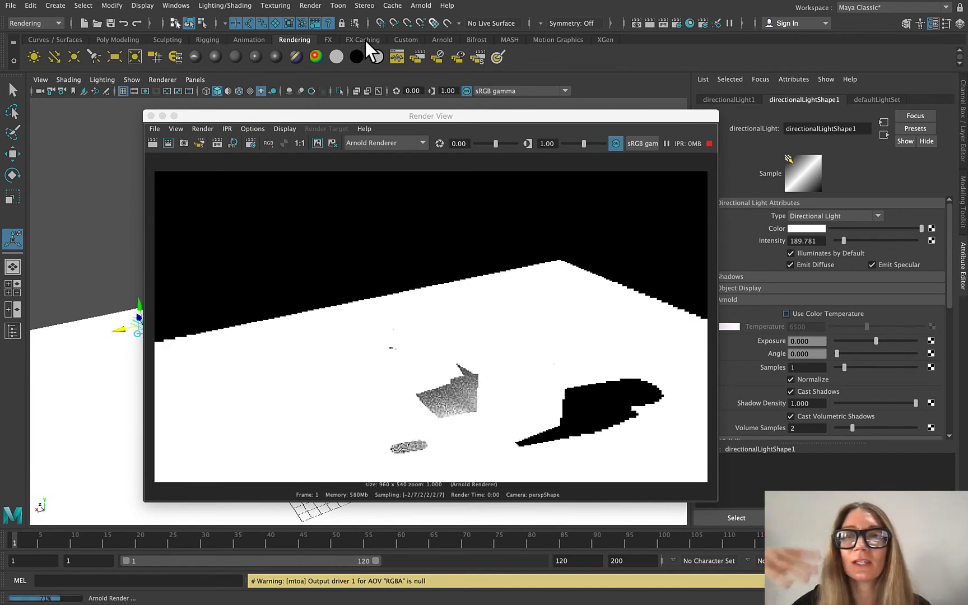
left_click(804, 241)
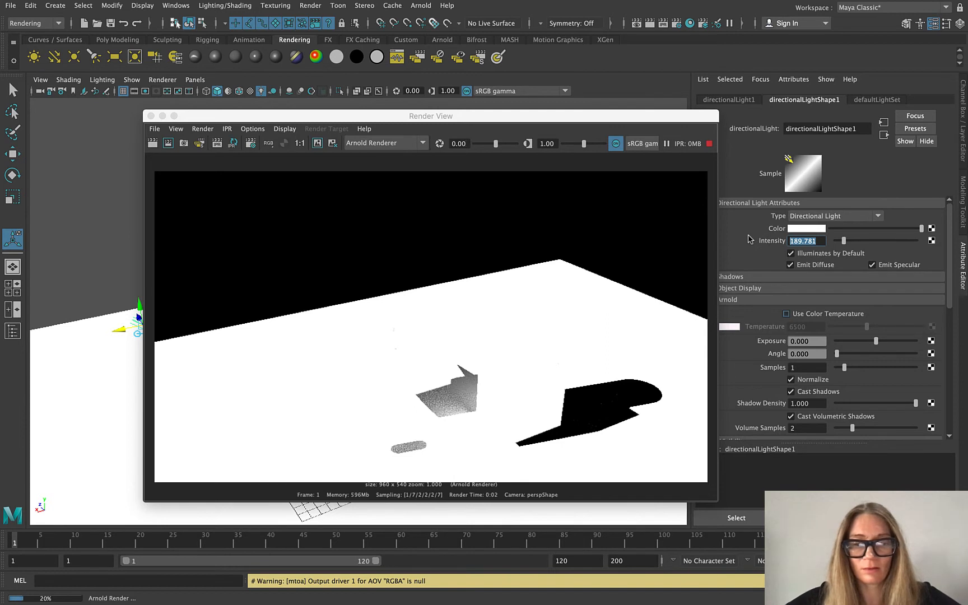
type("5")
key("Return")
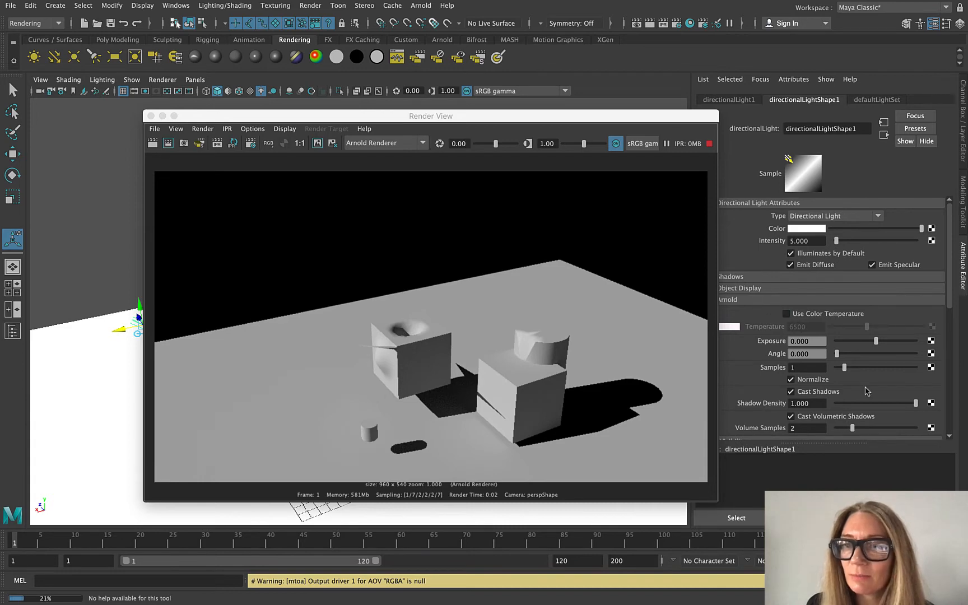
Set the directional light's Arnold Exposure to about 0.259 and, with the render's shaded cube face in close-up, its Samples to 3.
left_click_drag(875, 343, 880, 343)
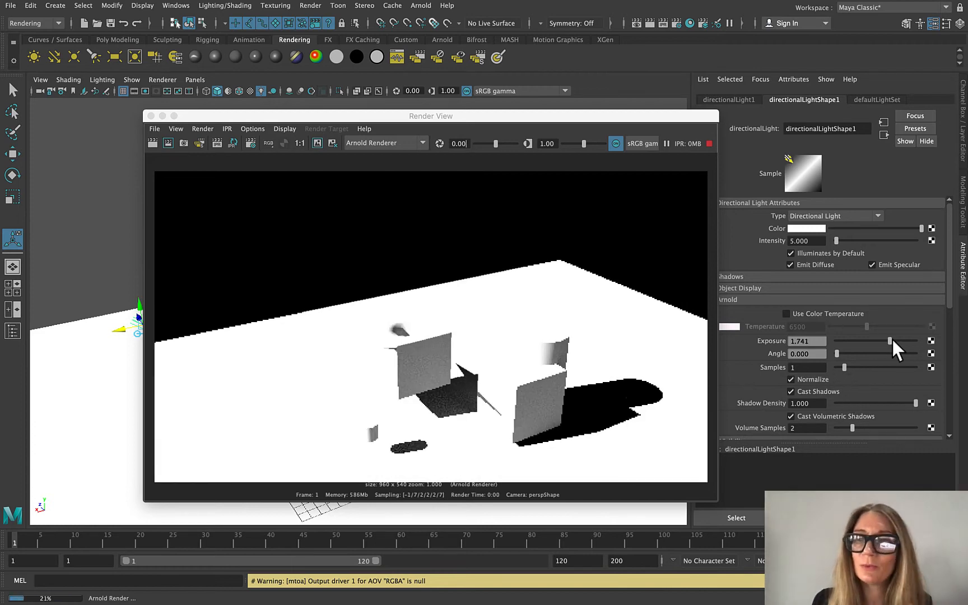
left_click_drag(892, 339, 877, 339)
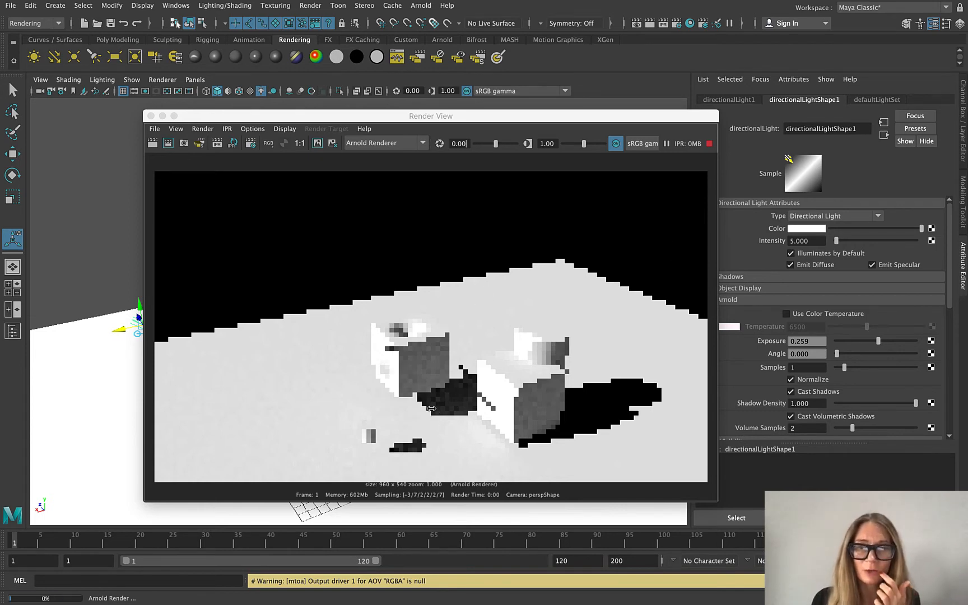
scroll(432, 381, "up", 2)
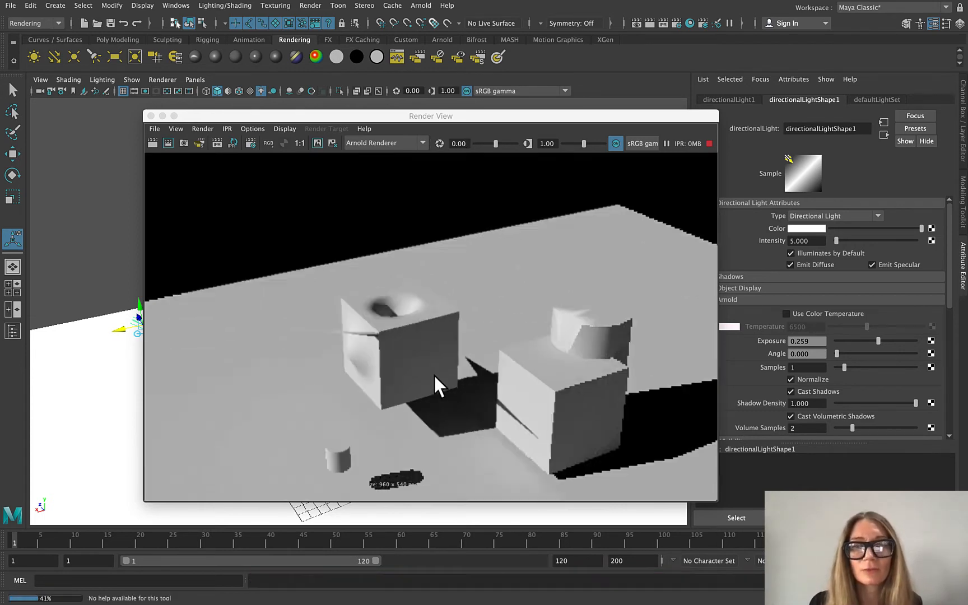
scroll(432, 375, "up", 4)
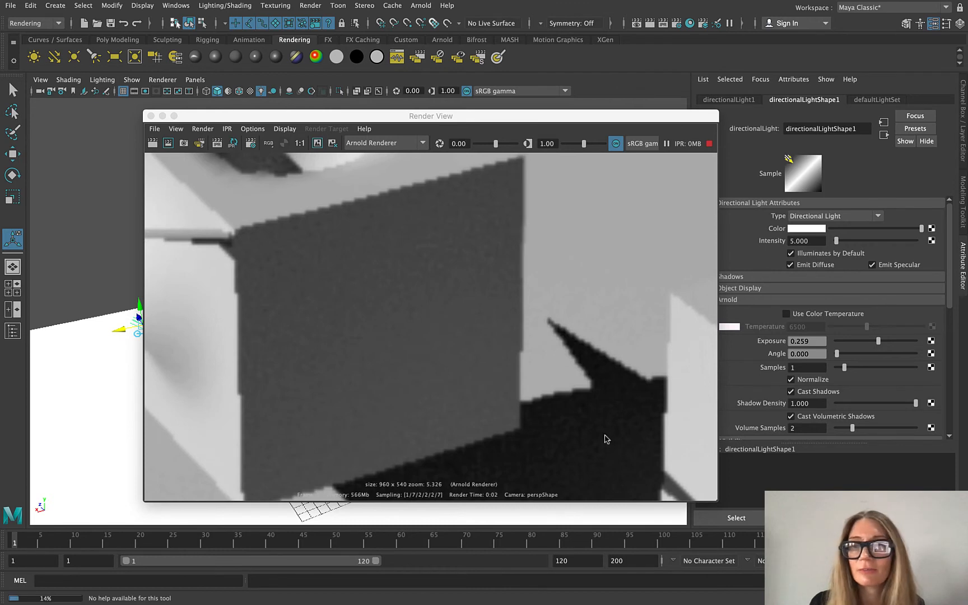
left_click(851, 368)
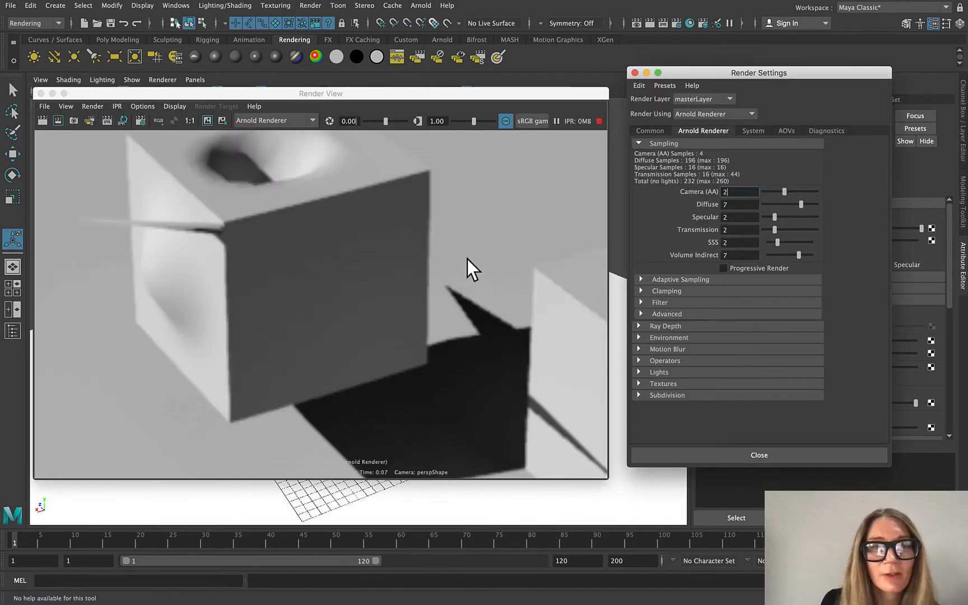
Check the whole directional-light render for noise, and close the Render Settings and Render View windows.
scroll(392, 261, "down", 2)
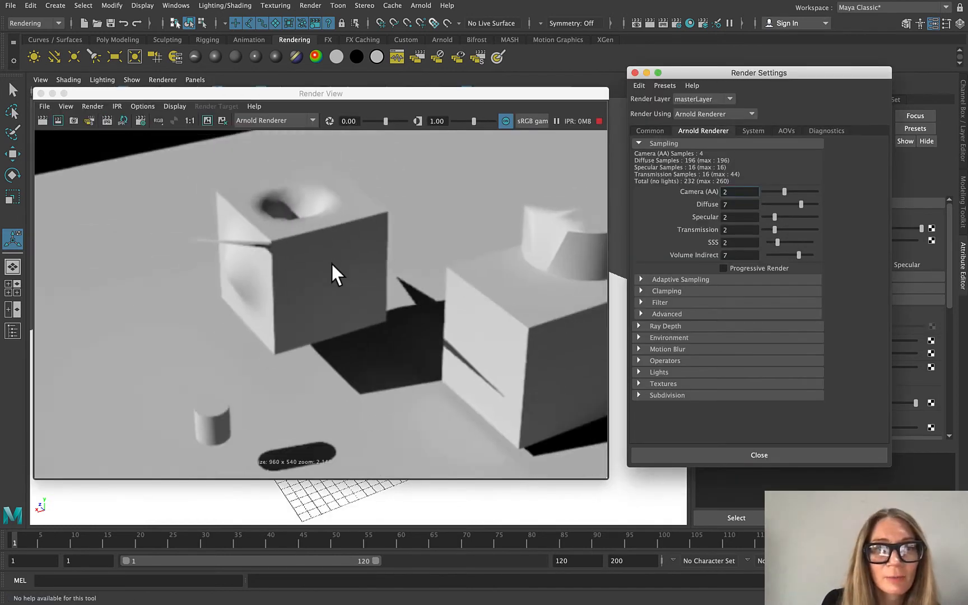
scroll(331, 261, "down", 4)
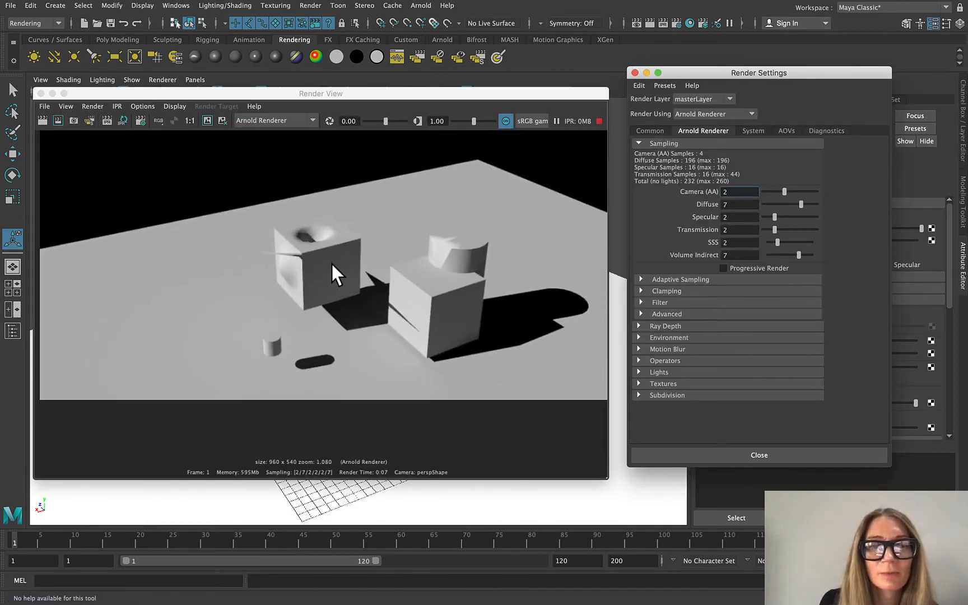
scroll(337, 221, "up", 2)
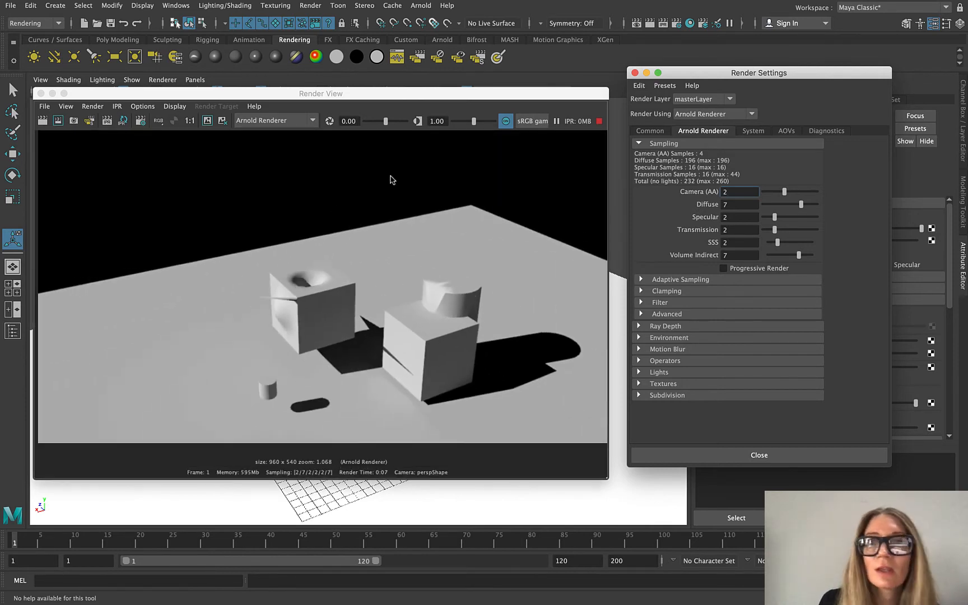
left_click(634, 73)
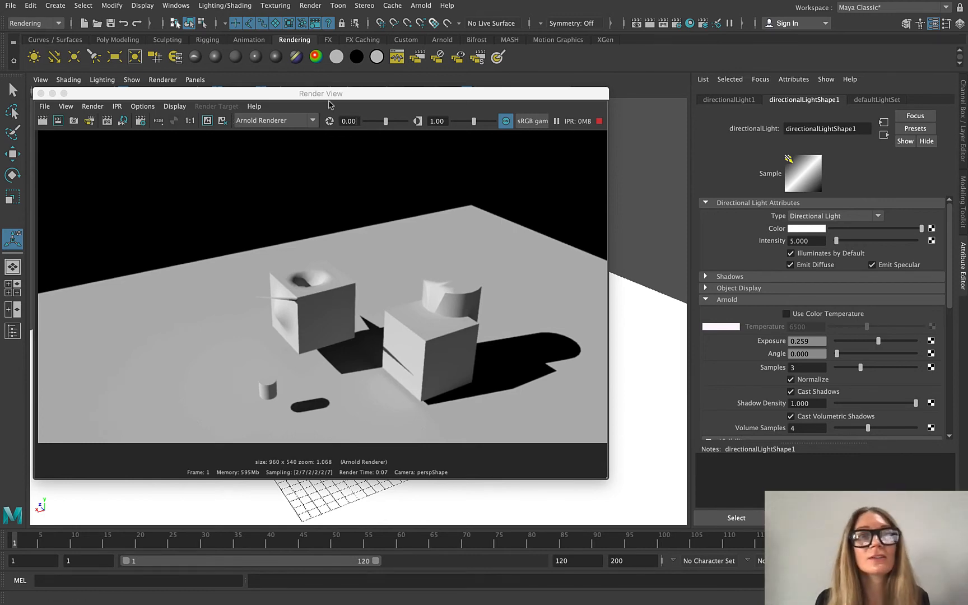
left_click_drag(251, 94, 467, 89)
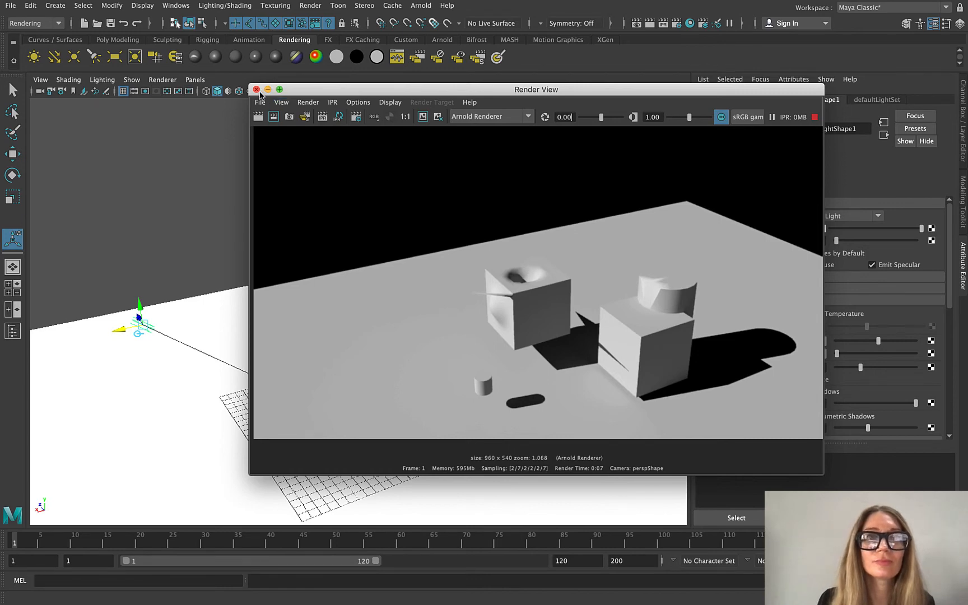
left_click(256, 90)
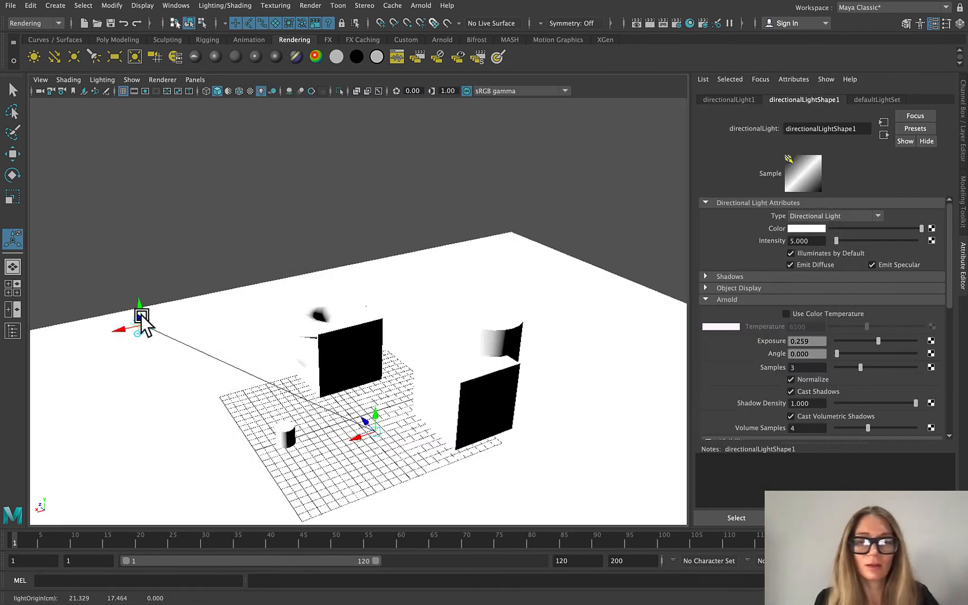
Replace the directional light with an area light and raise its origin to a height of about 21.4 cm above the boxes.
key("Delete")
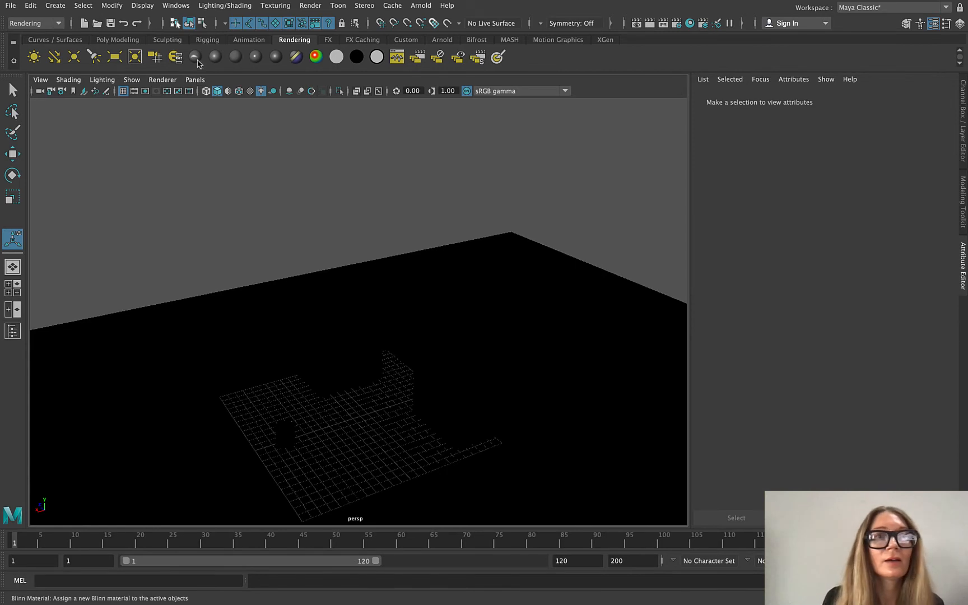
left_click(114, 56)
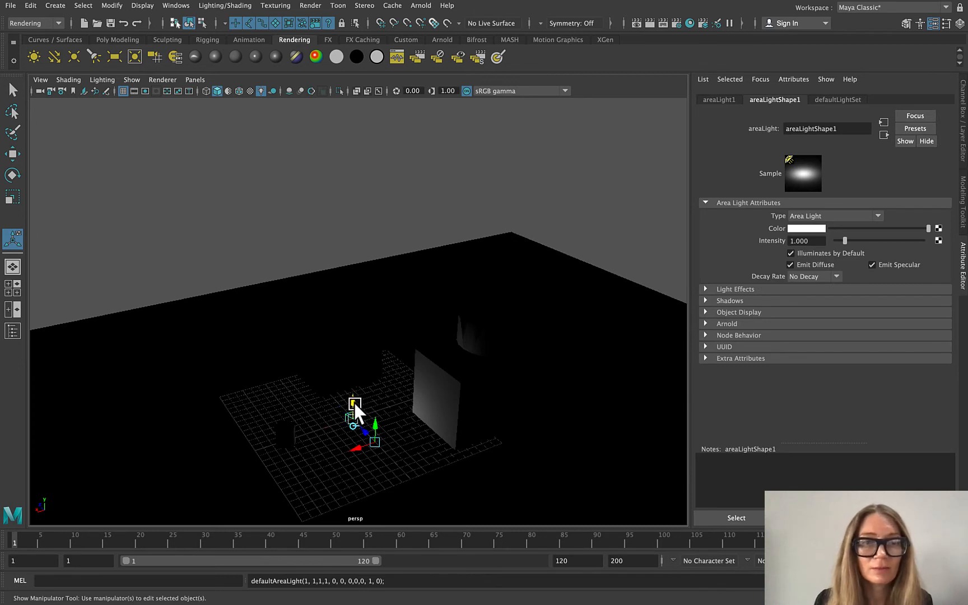
left_click_drag(354, 403, 371, 218)
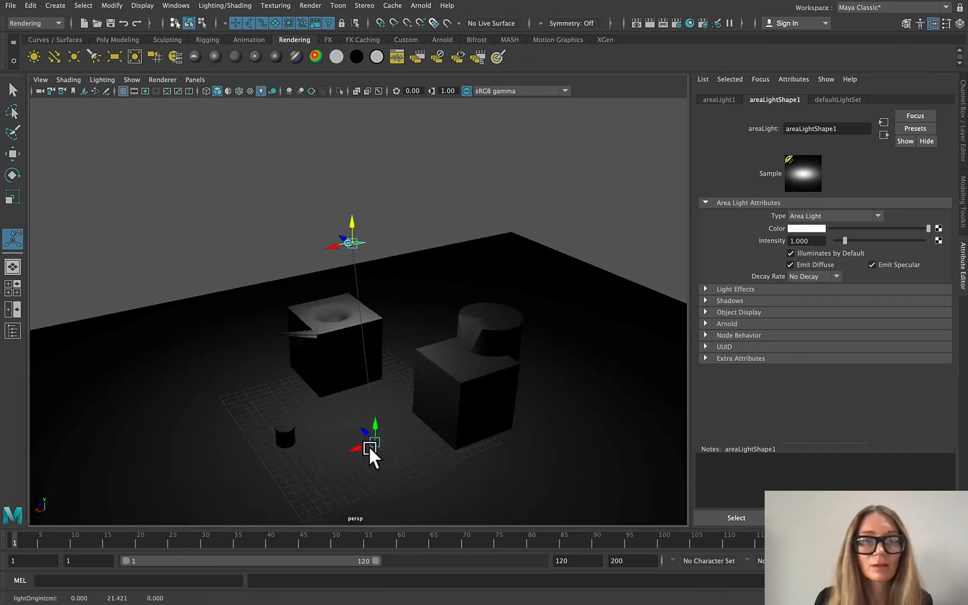
Raise the area light's aim point to a height of about 16.5 cm and shift it to about 2.9 cm in X.
left_click_drag(368, 444, 364, 268)
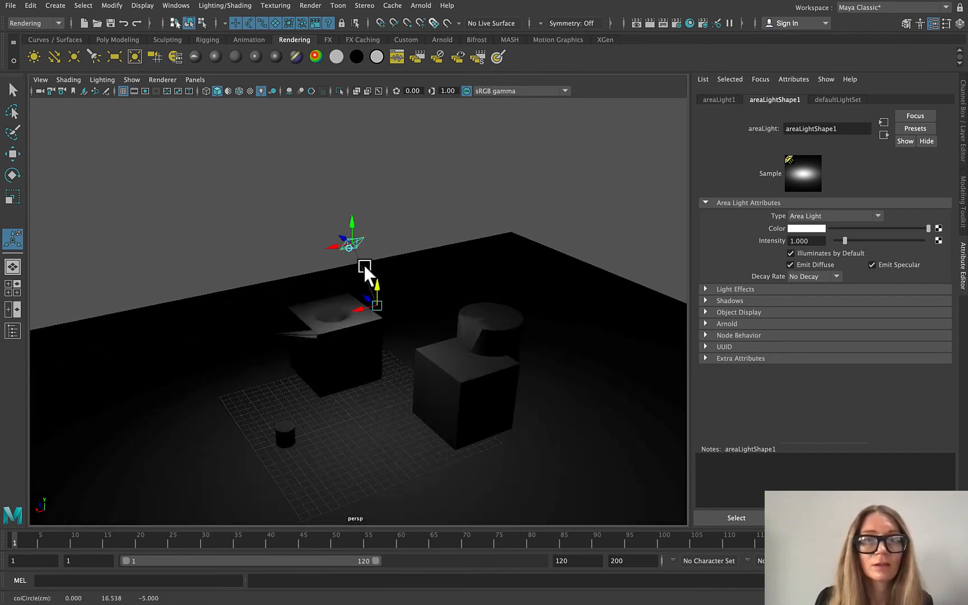
left_click_drag(329, 234, 412, 234)
scroll(425, 232, "up", 5)
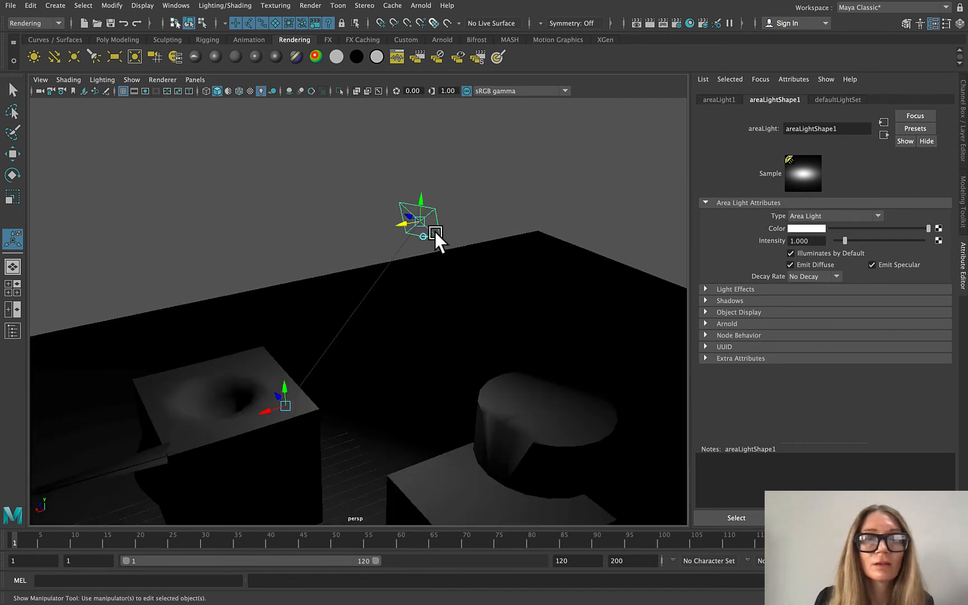
scroll(425, 220, "up", 4)
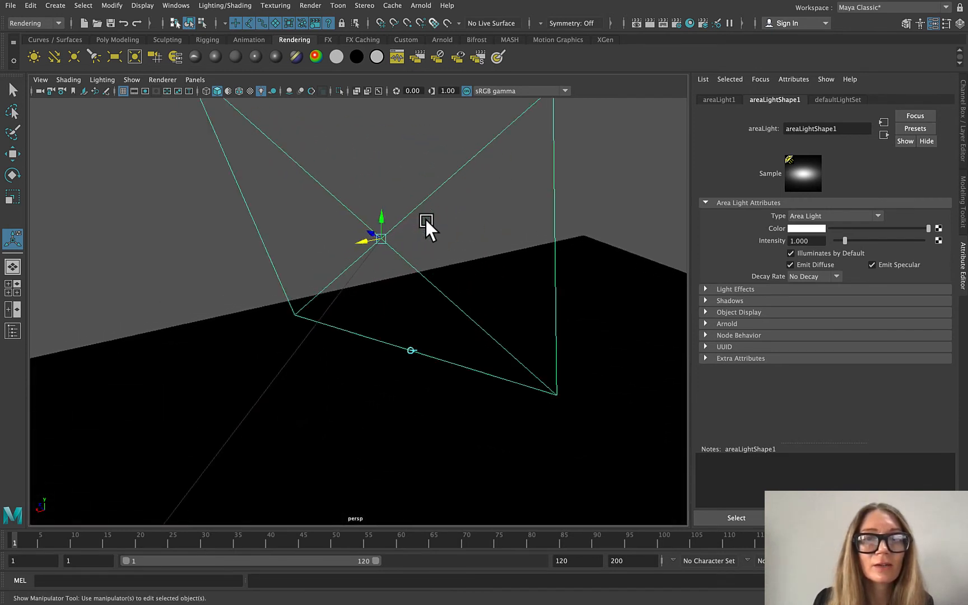
scroll(425, 222, "down", 2)
scroll(426, 224, "down", 4)
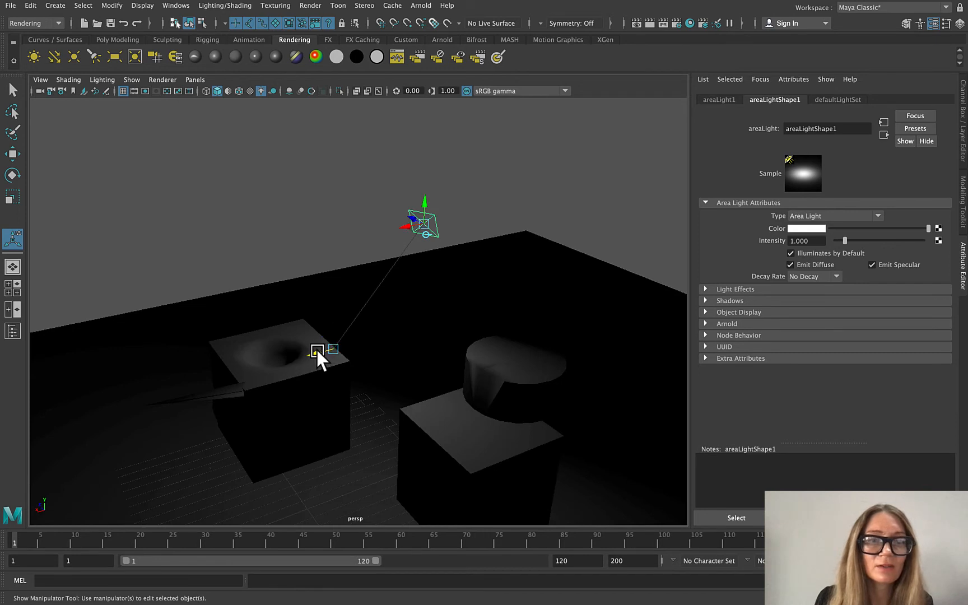
left_click_drag(317, 350, 269, 359)
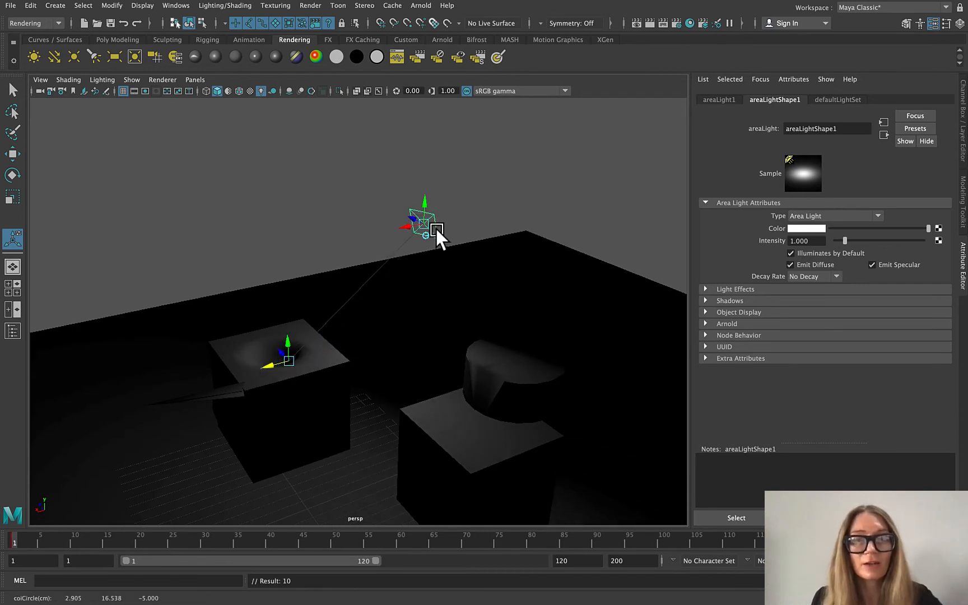
Scale the area light up uniformly and move it to about X -24.6, Y 28.1, Z -4.7, beyond the box with the cylinder.
key("e")
key("r")
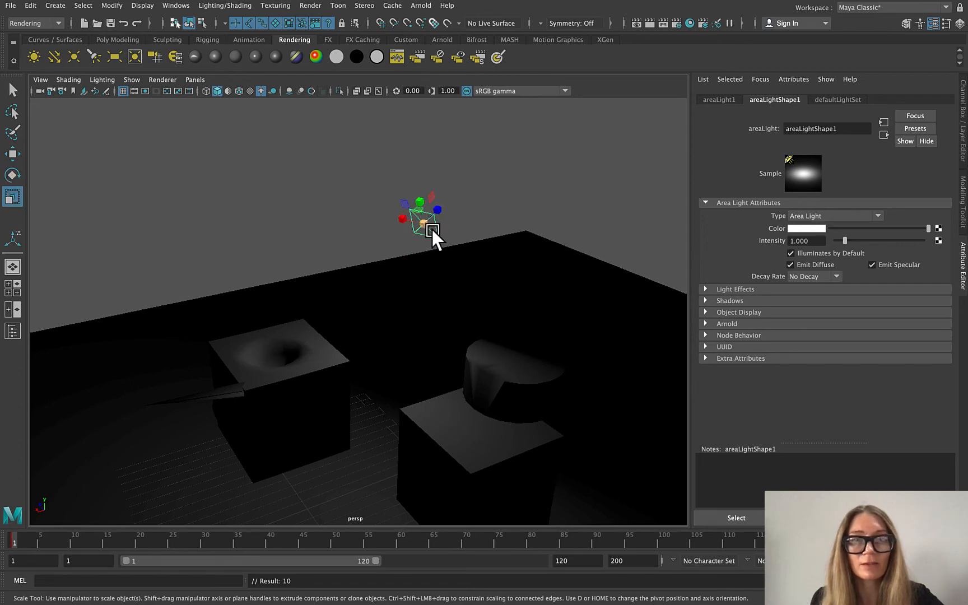
left_click_drag(427, 225, 609, 432)
scroll(473, 370, "down", 8)
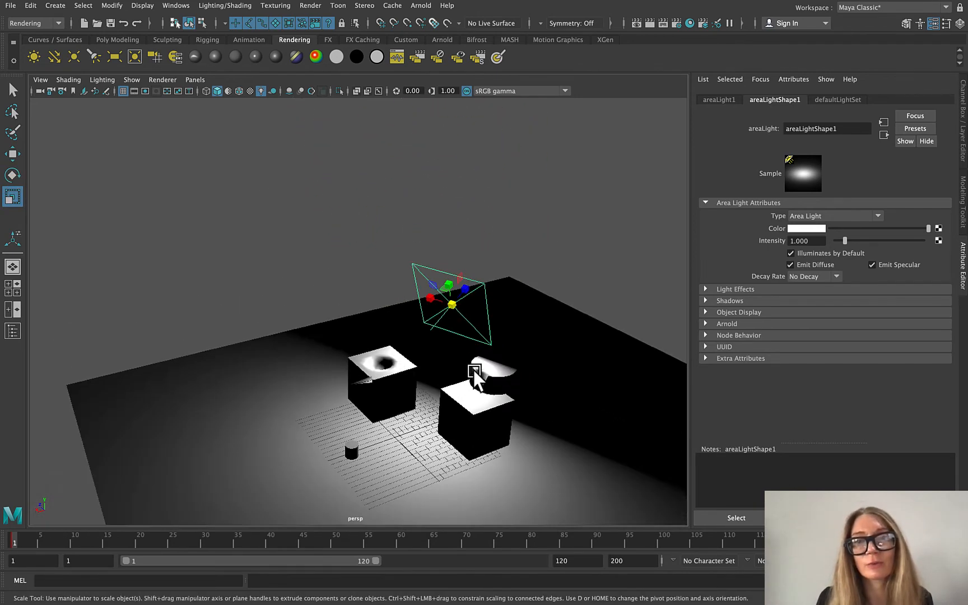
scroll(473, 367, "up", 5)
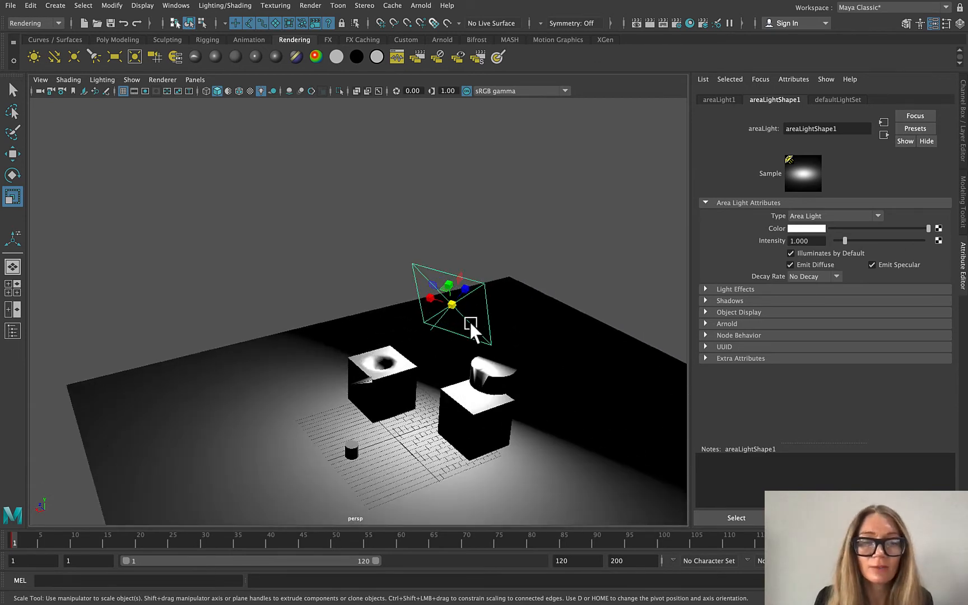
key("w")
left_click_drag(451, 306, 551, 259)
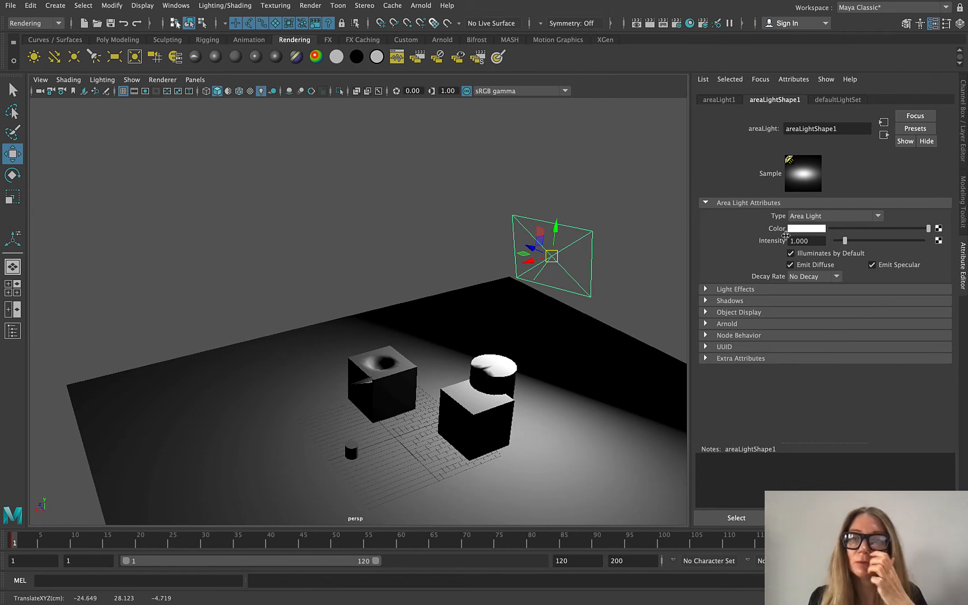
Set the area light's Decay Rate to Quadratic and its Intensity to 1000.
left_click(835, 276)
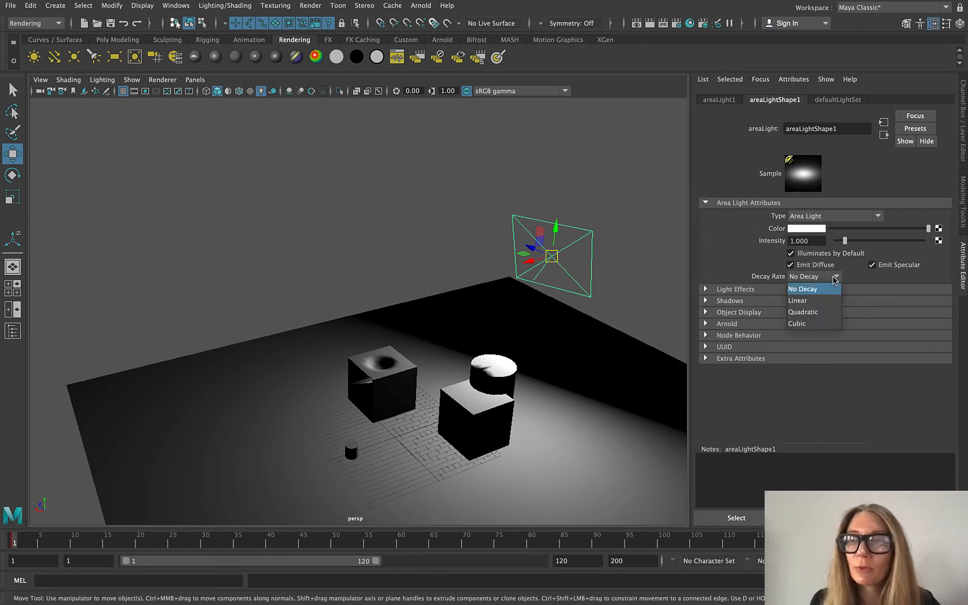
left_click(827, 311)
left_click_drag(819, 241, 765, 236)
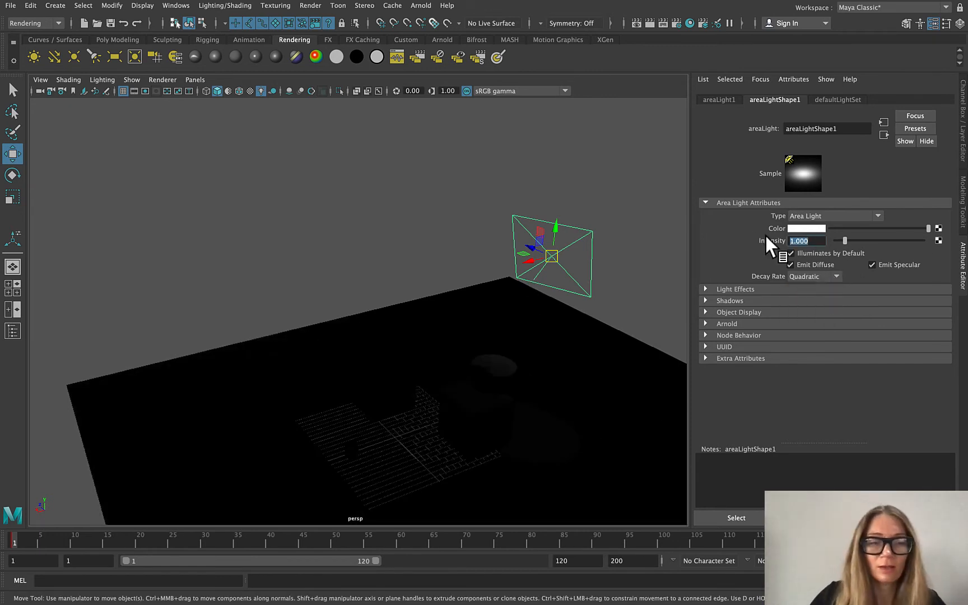
type("1000")
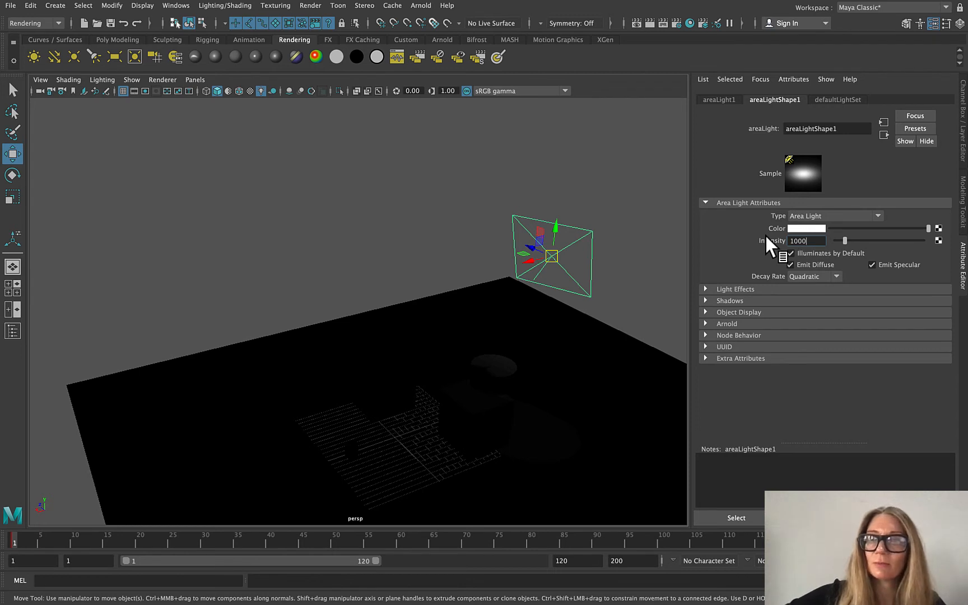
key("Return")
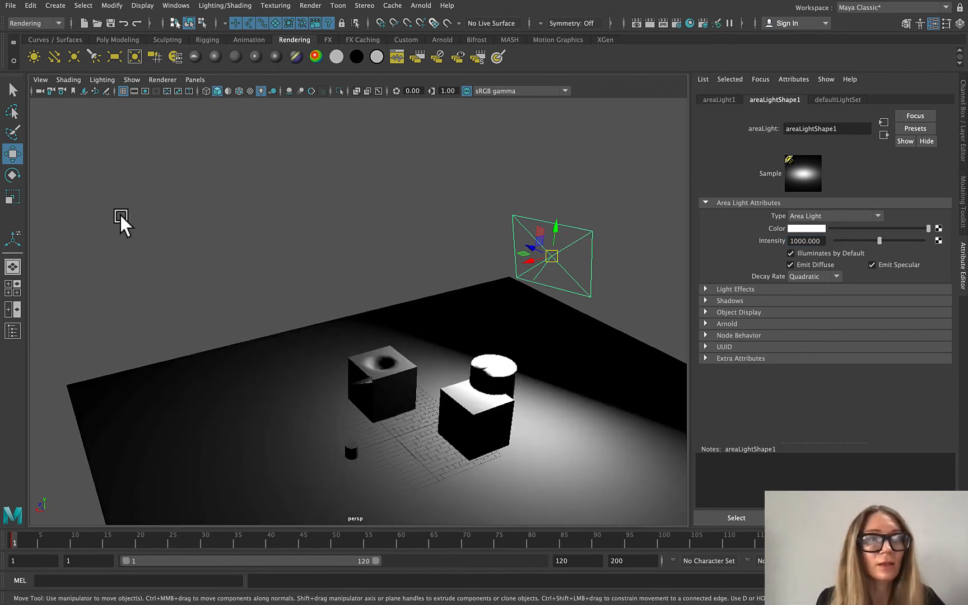
Show the Outliner beside the viewport and duplicate areaLight1.
left_click(12, 332)
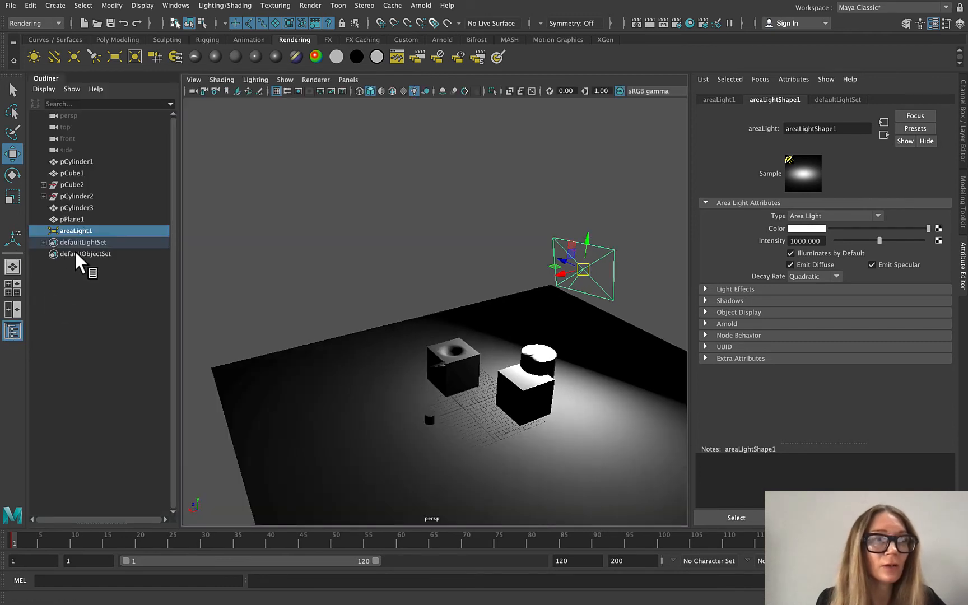
right_click(67, 231)
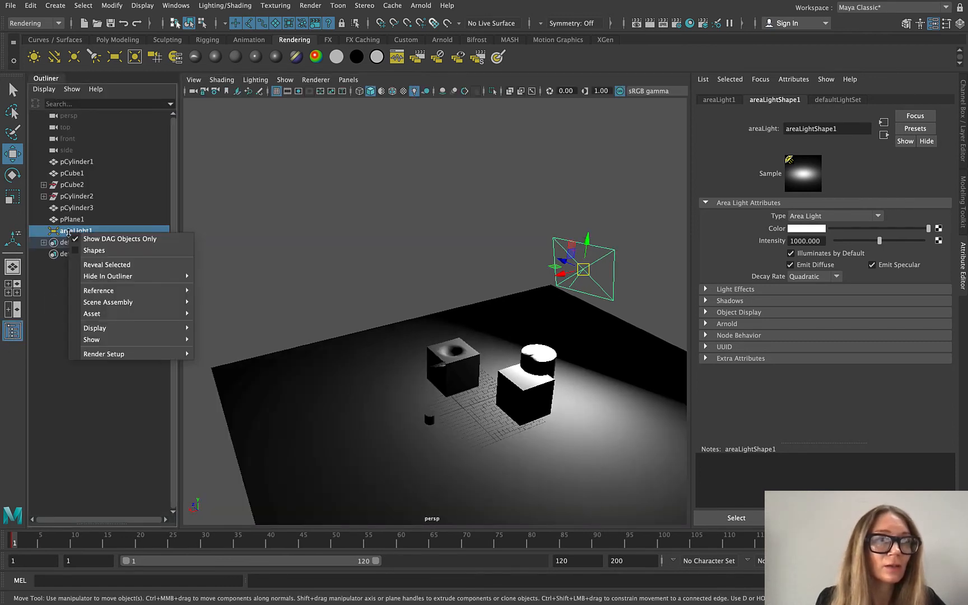
left_click(566, 238)
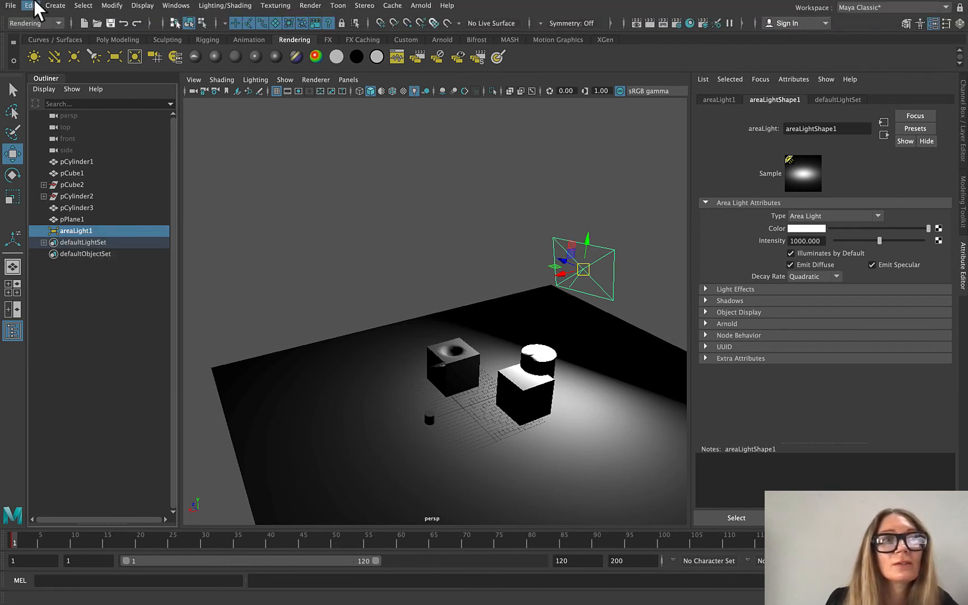
left_click(31, 5)
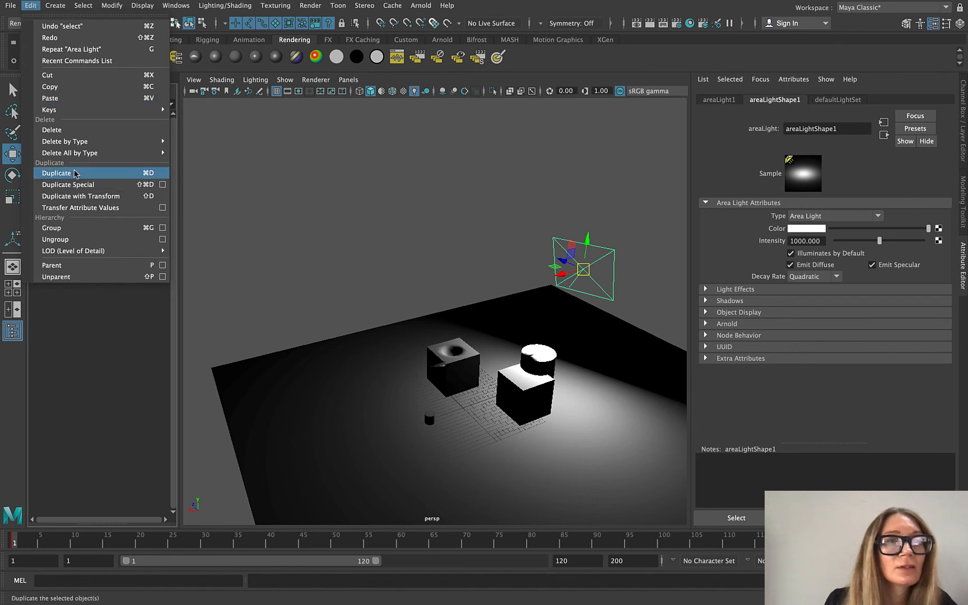
left_click(75, 174)
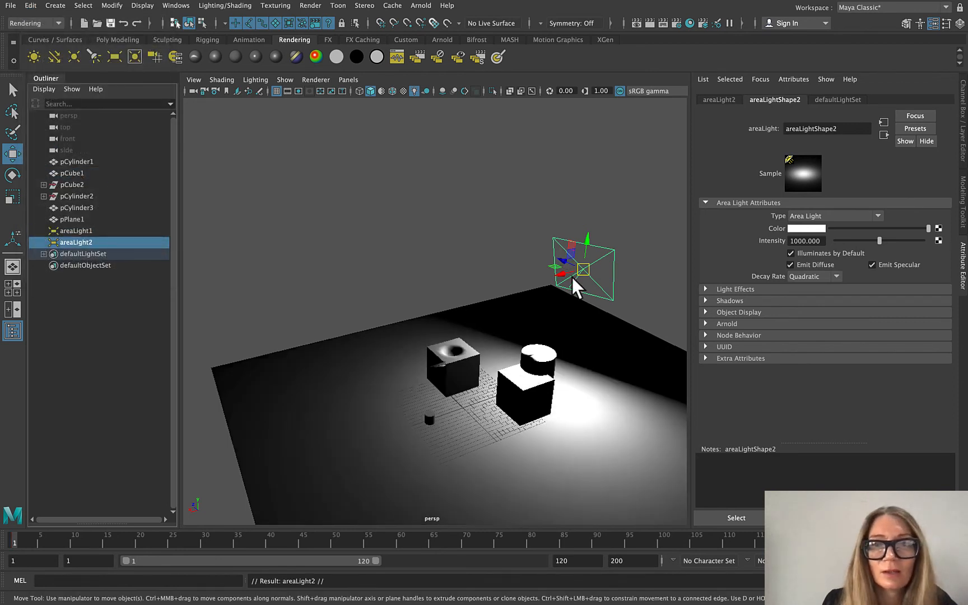
Move the duplicated area light to about X 18.2 on the opposite side of the boxes and rotate it to face them.
left_click_drag(567, 273, 364, 335)
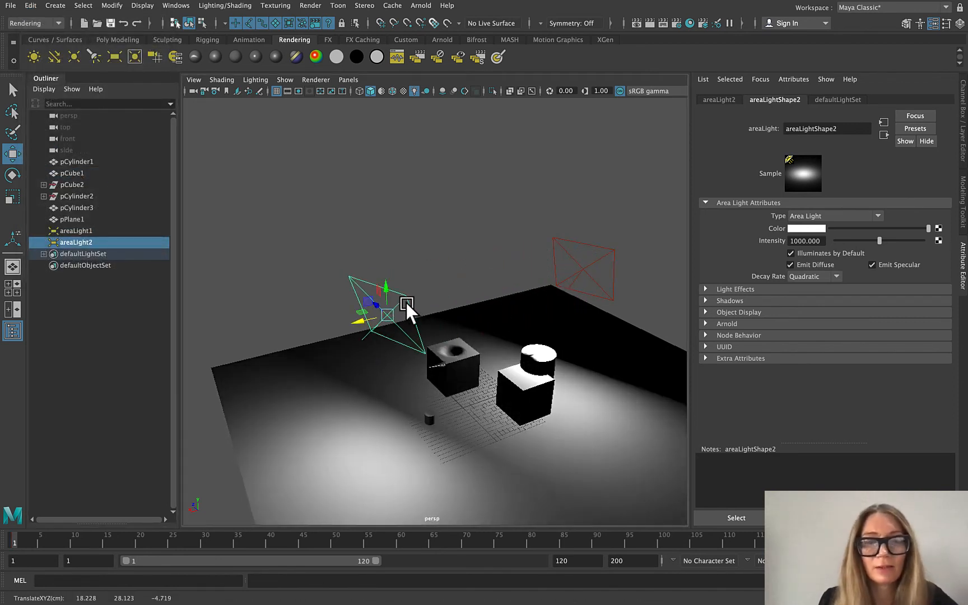
key("e")
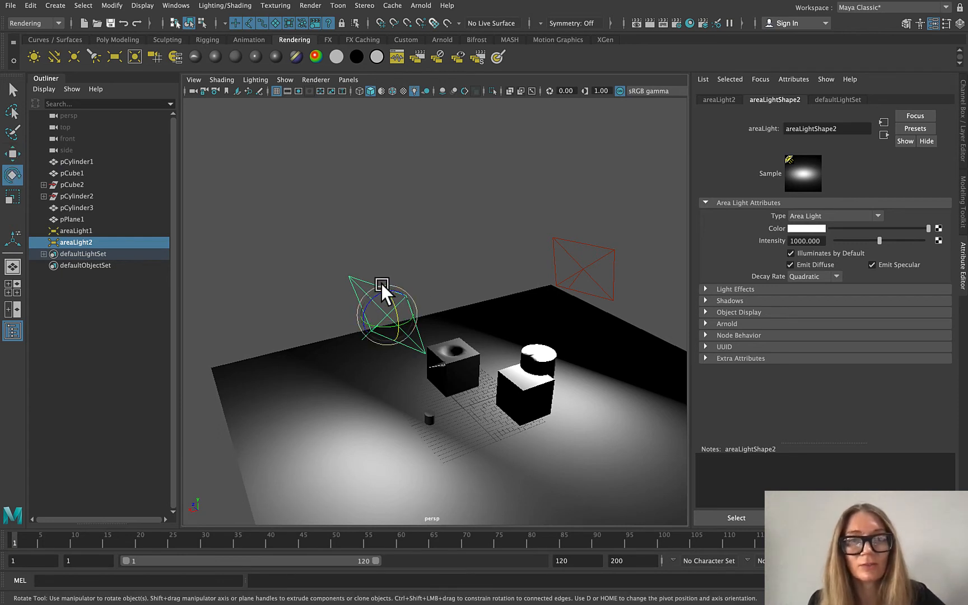
left_click_drag(377, 292, 363, 378)
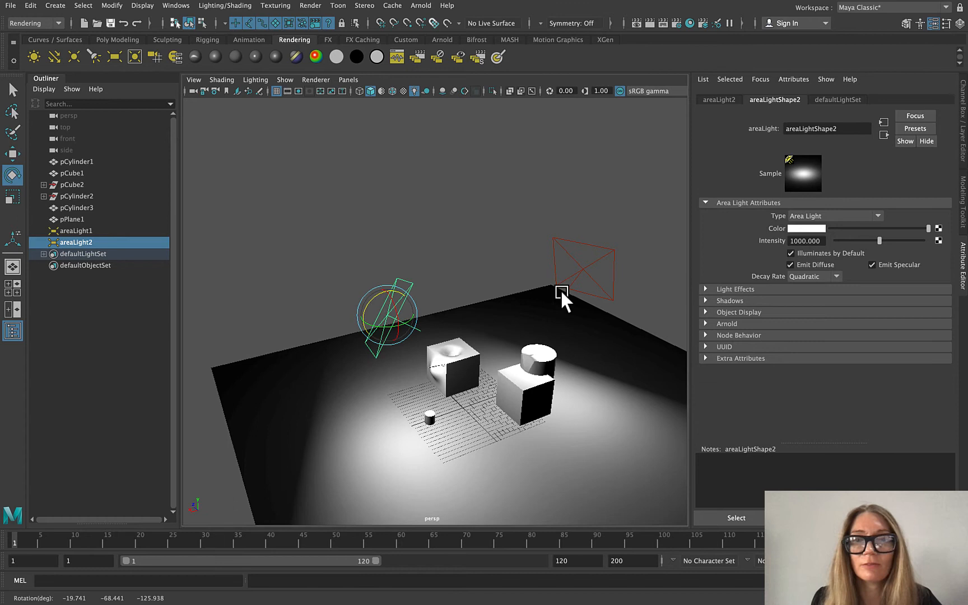
Duplicate the first area light again, place the copy at about X -3.9, Y 20.9, Z -31.2, and rotate it toward the boxes.
left_click(614, 252)
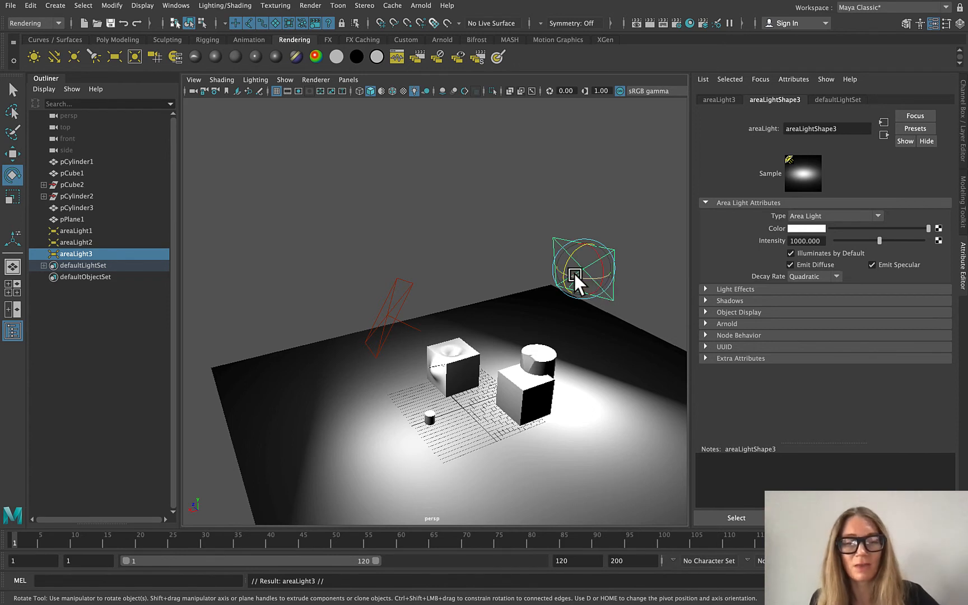
key("w")
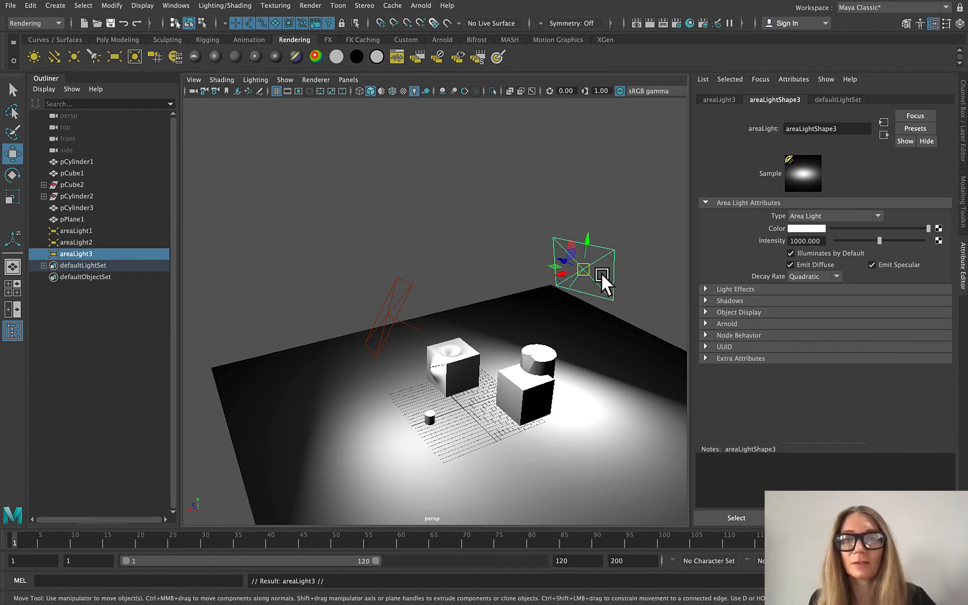
left_click_drag(601, 274, 591, 405)
left_click_drag(666, 338, 582, 437)
key("e")
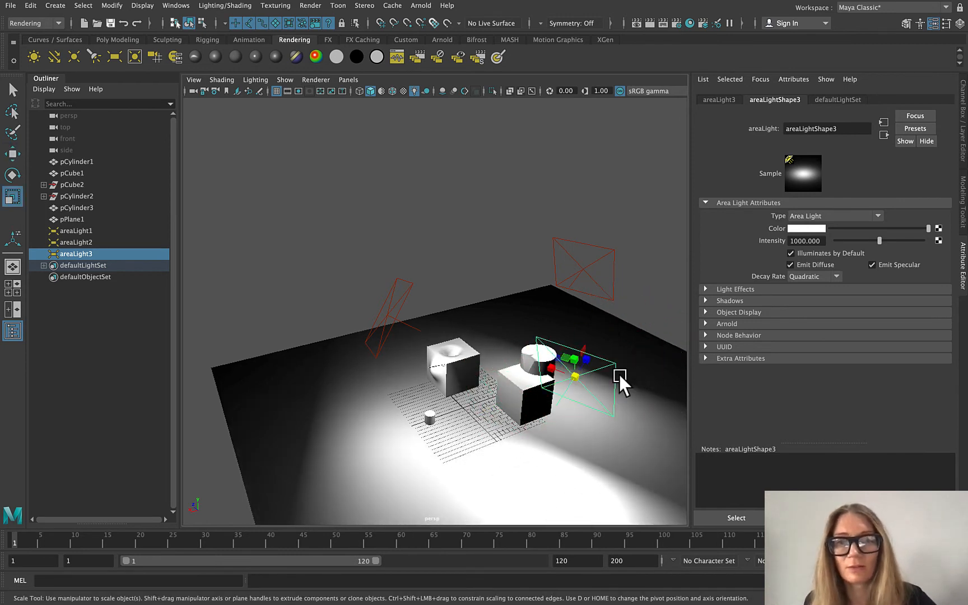
mouse_move(597, 384)
left_mouse_down()
mouse_move(550, 391)
mouse_move(598, 394)
mouse_move(582, 383)
left_mouse_up()
key("w")
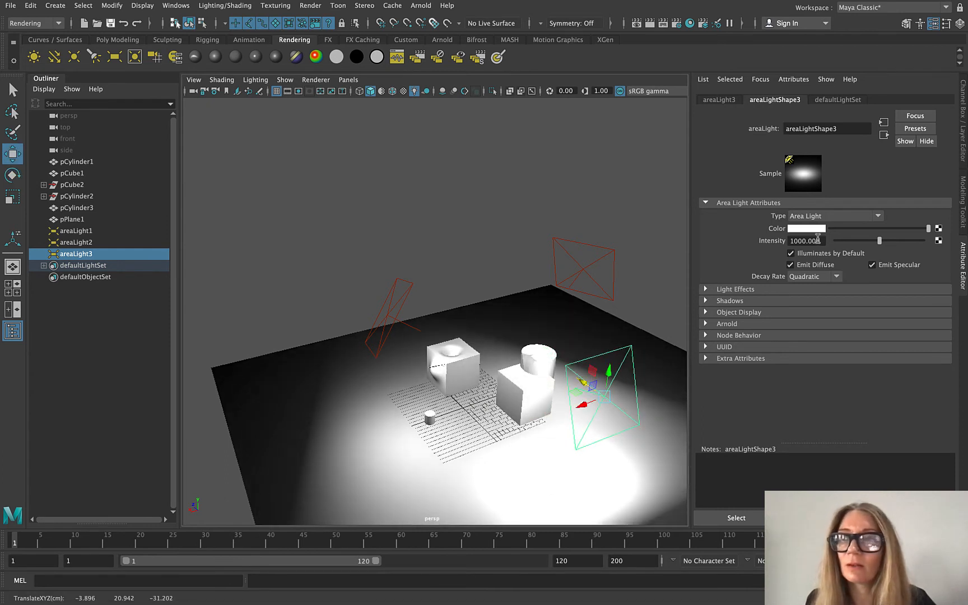
Set the Intensity to 400 on each of the three area lights: areaLight3, areaLight1 and areaLight2.
left_click(817, 239)
type("400")
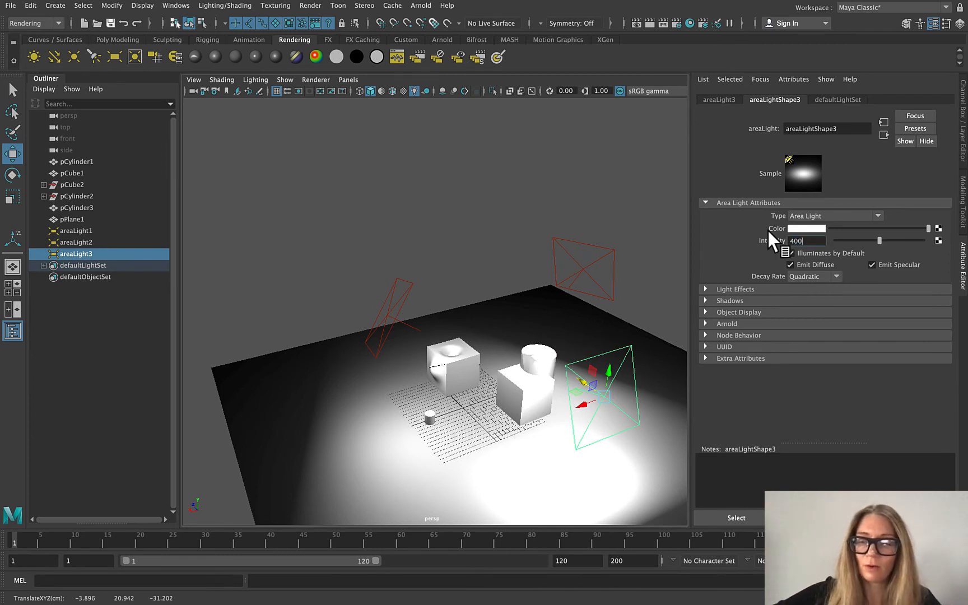
key("Return")
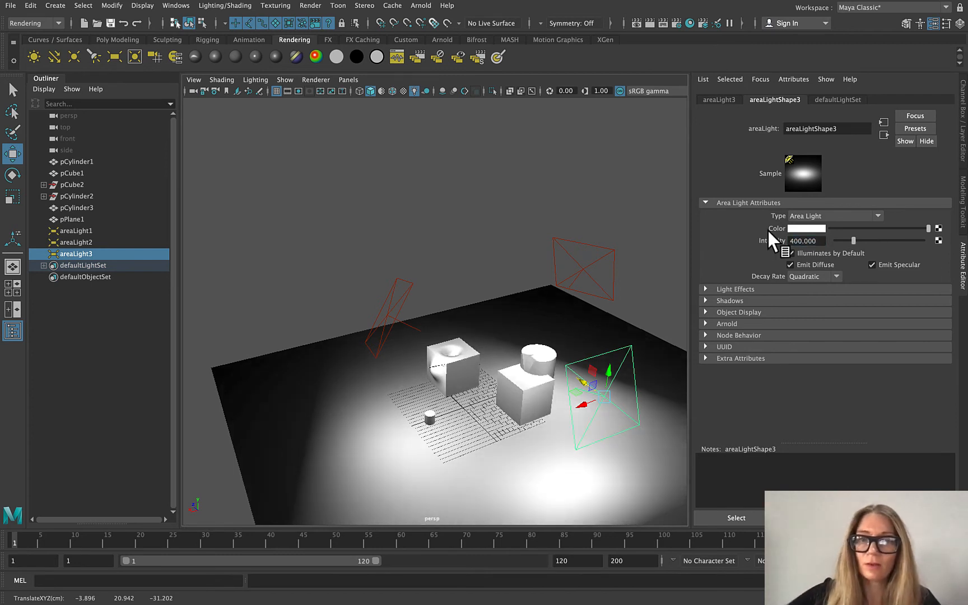
left_click(587, 257)
left_click(584, 243)
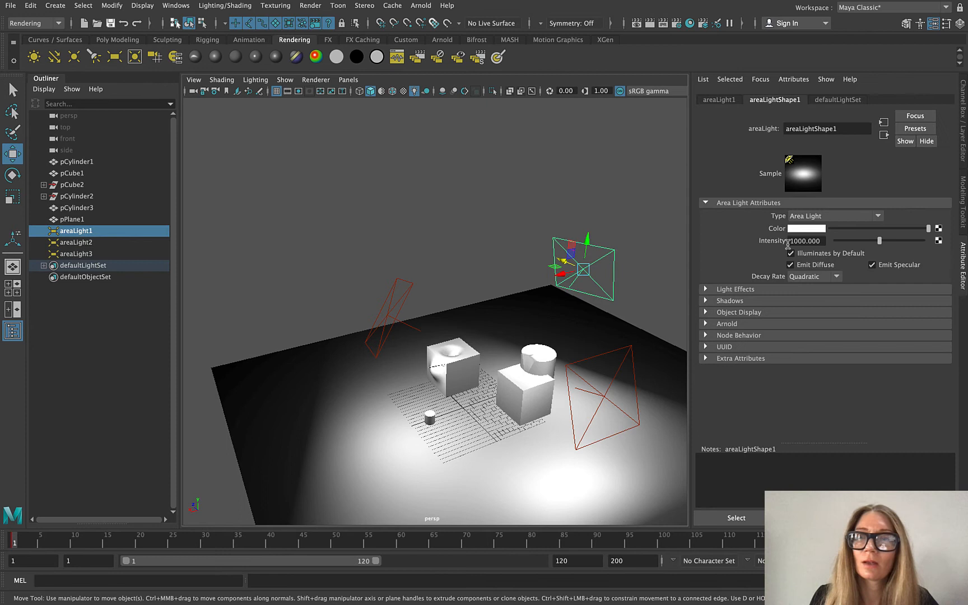
left_click(817, 240)
type("400")
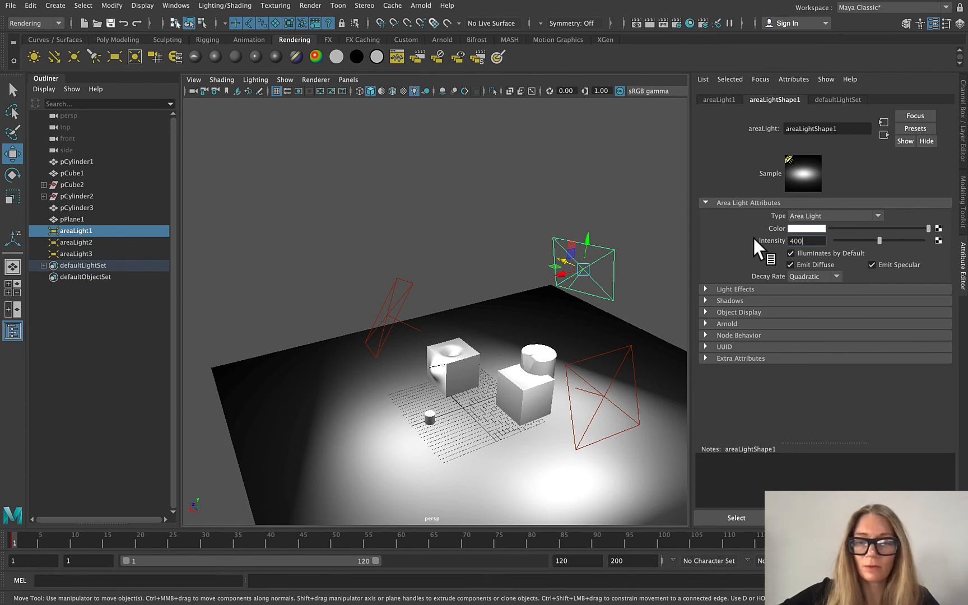
key("Return")
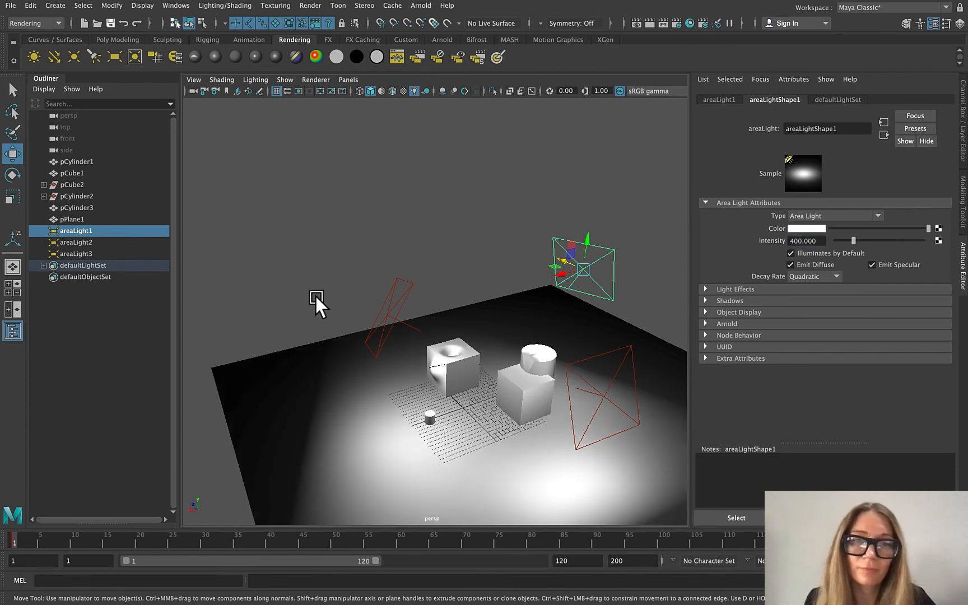
left_click(396, 314)
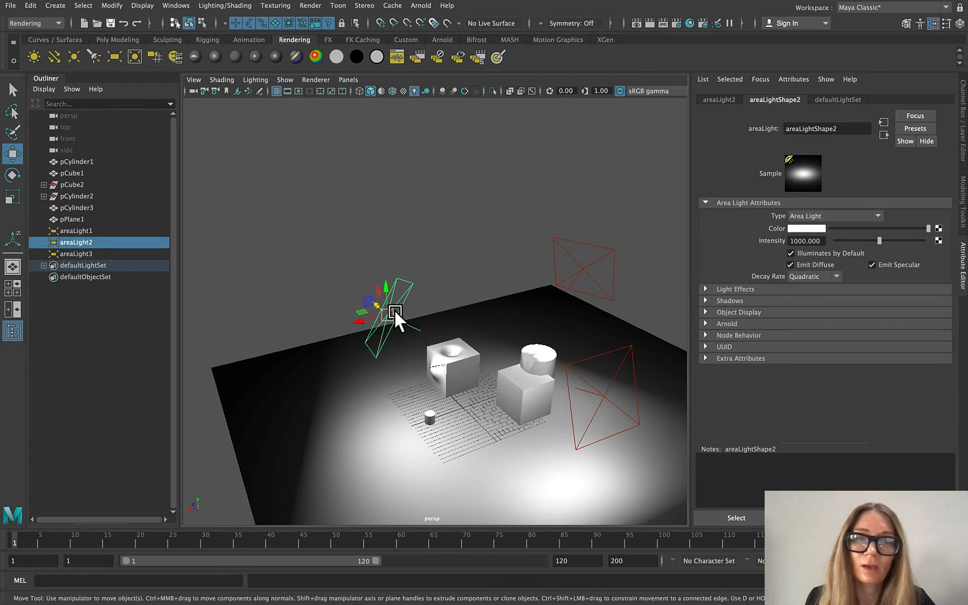
left_click(818, 241)
type("400")
key("Return")
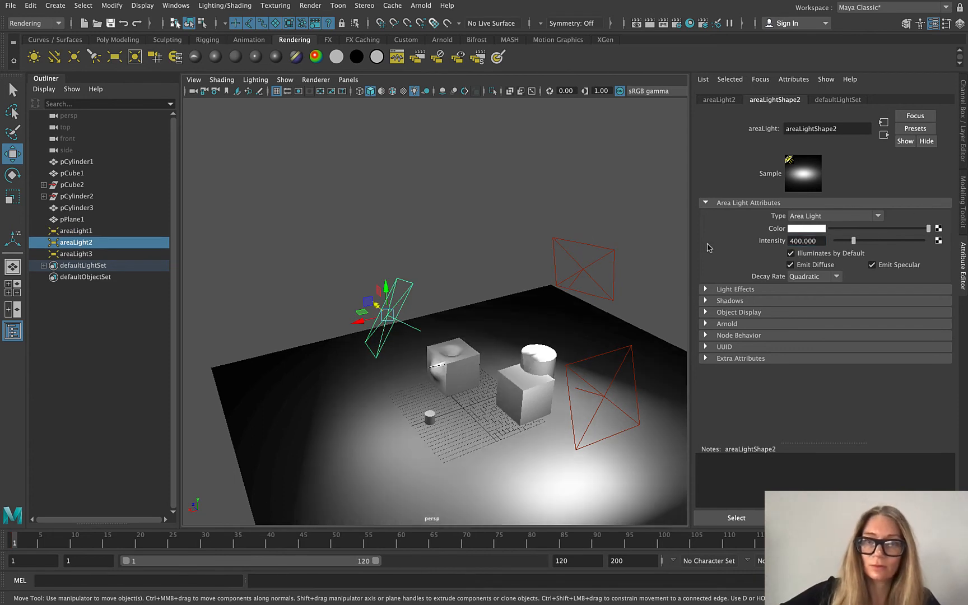
Move areaLight1 away from the boxes to about X -32.5, Y 28.1, Z -4.7.
scroll(579, 397, "up", 6)
scroll(479, 282, "down", 4)
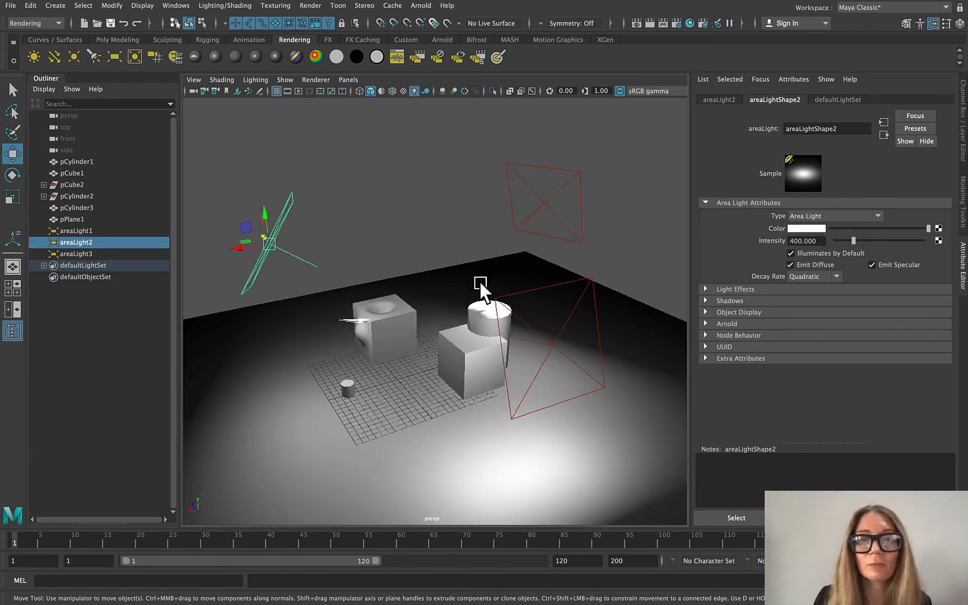
scroll(483, 298, "up", 4)
scroll(484, 298, "down", 4)
left_click(495, 294)
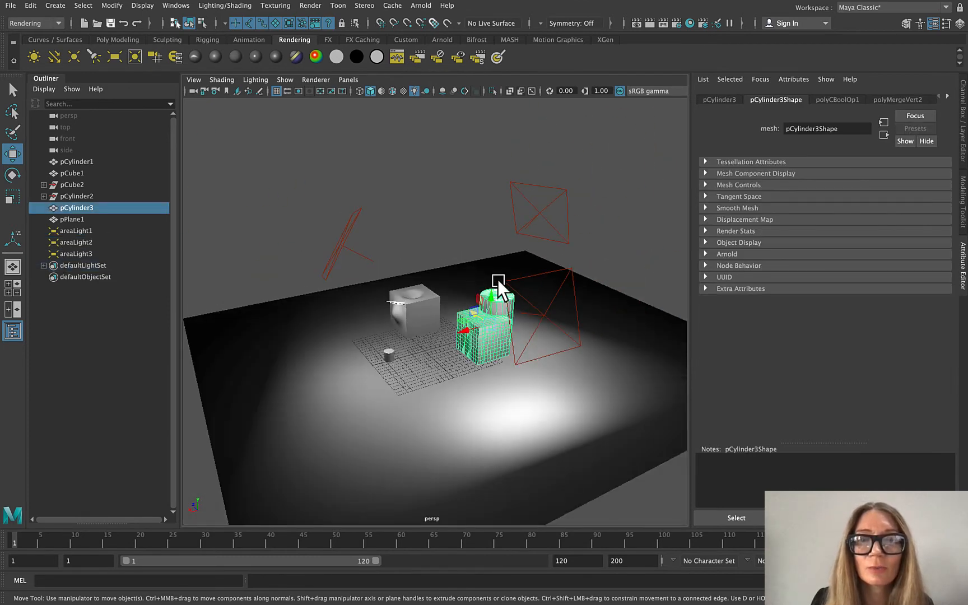
scroll(497, 292, "up", 4)
scroll(476, 323, "down", 4)
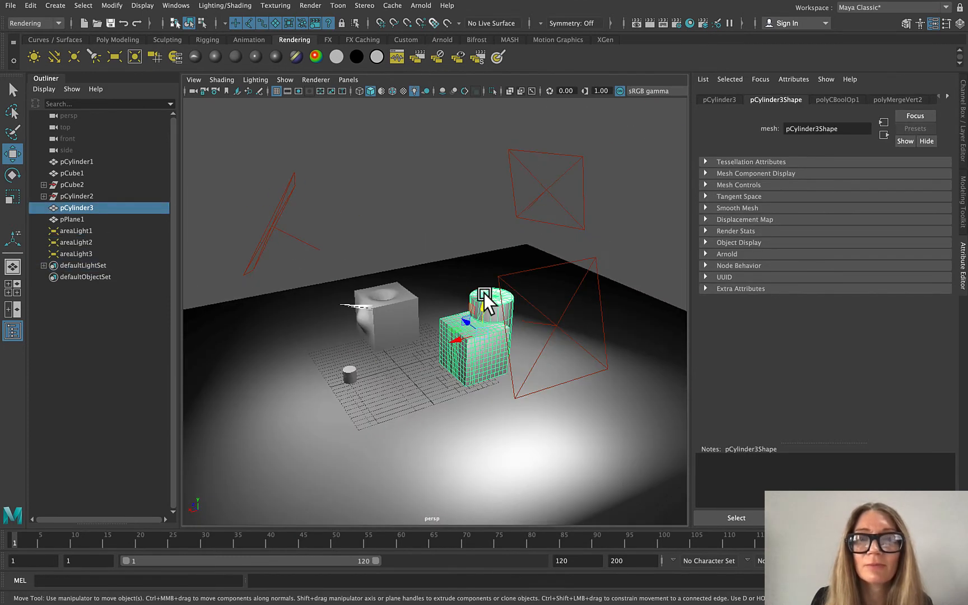
left_click(549, 182)
left_click_drag(529, 190, 561, 171)
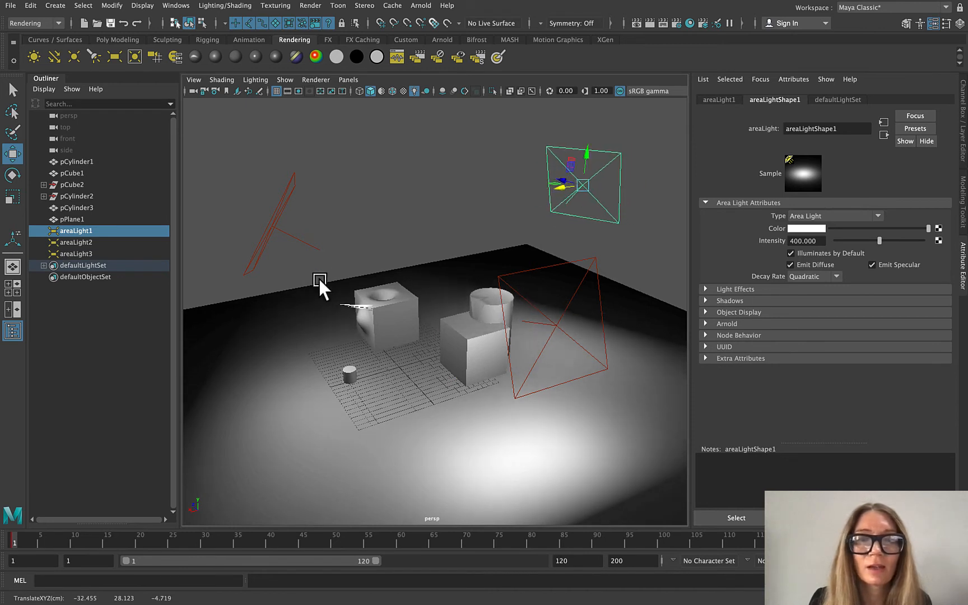
Move areaLight2 to about X 20.9, Y 28.1, Z -11.1 and rotate it to face the boxes.
left_click(281, 212)
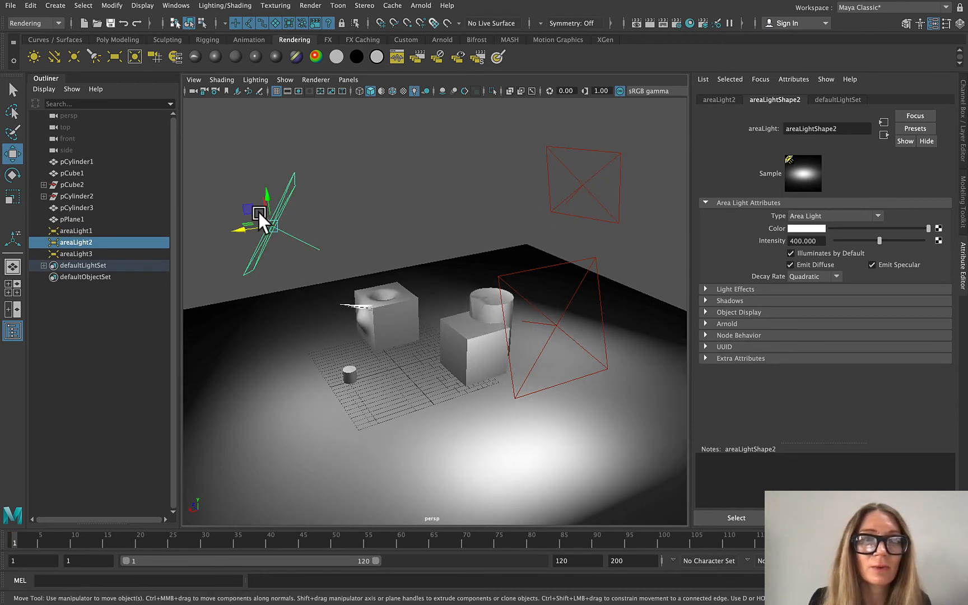
left_click_drag(257, 212, 229, 248)
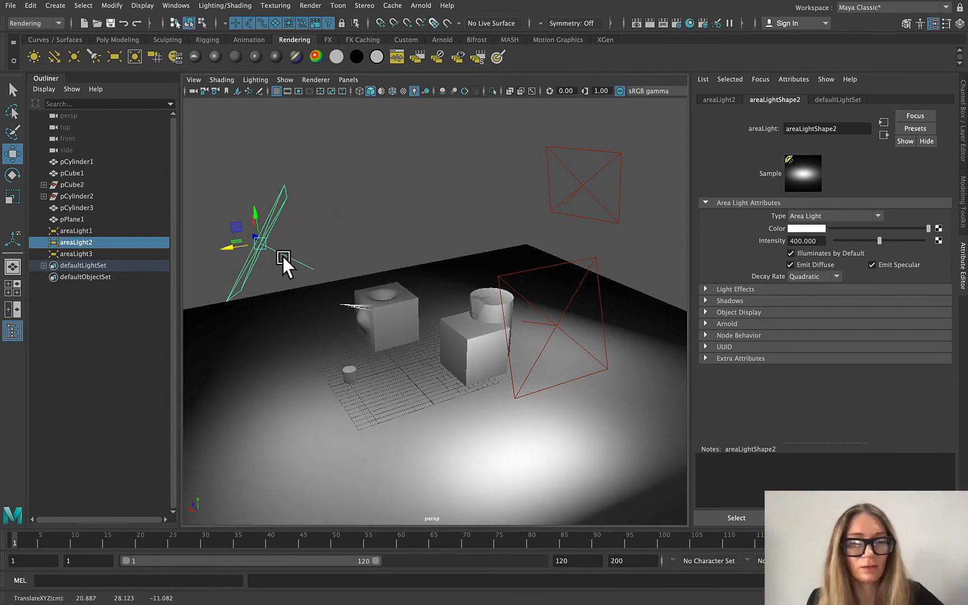
key("e")
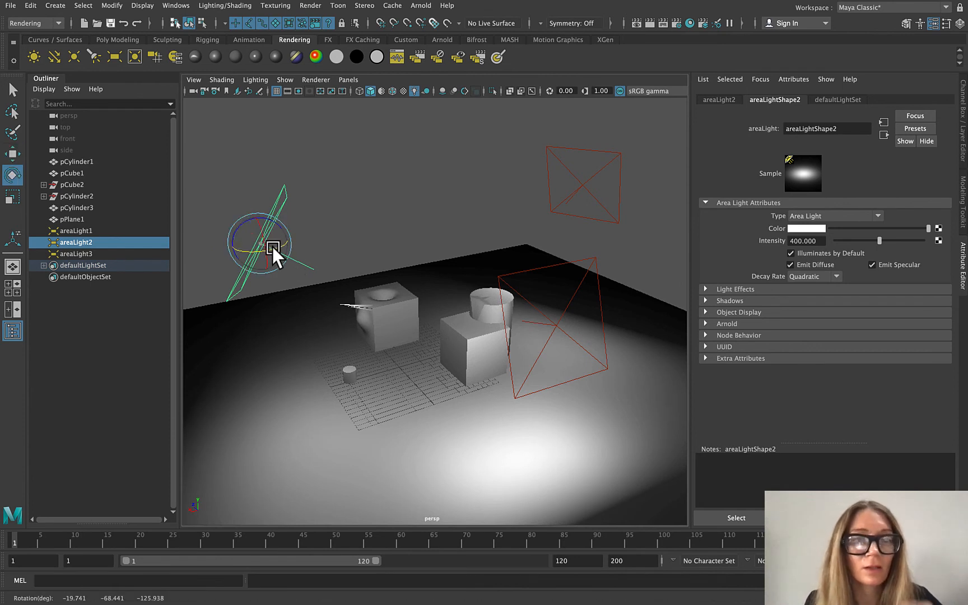
left_click_drag(272, 246, 267, 216)
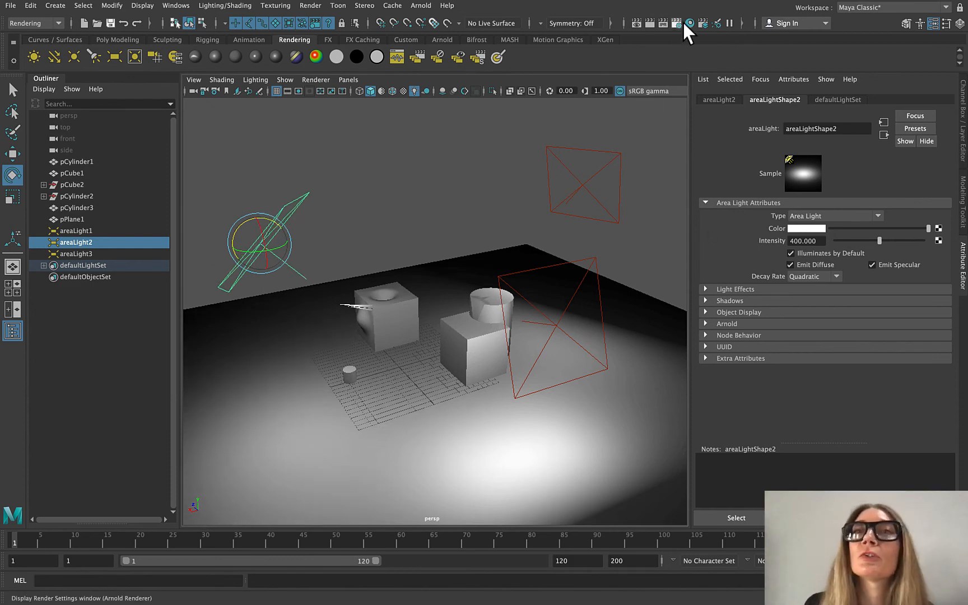
Start an IPR render of the perspective view and set areaLight2's Intensity to 700.
left_click(661, 22)
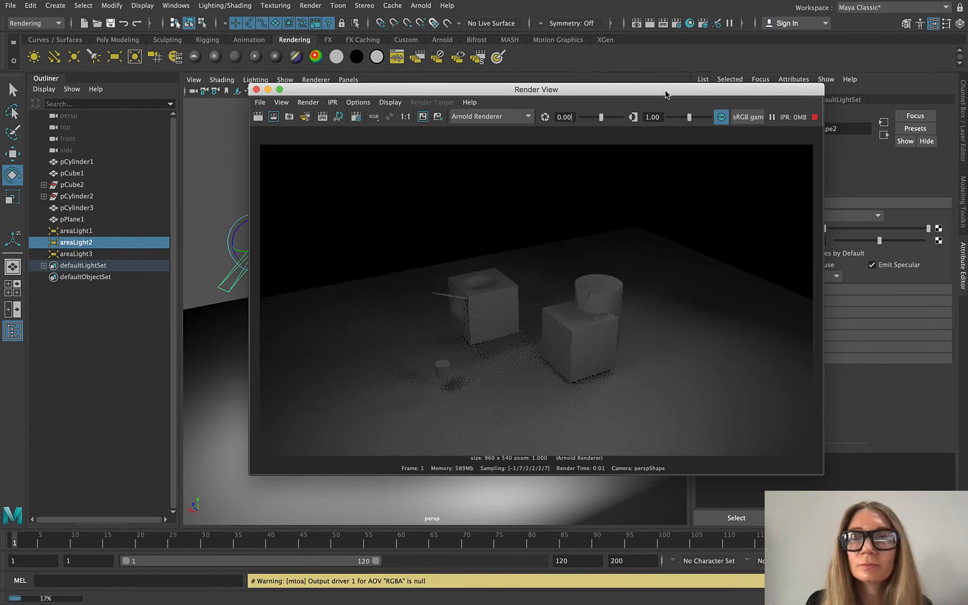
left_click_drag(667, 90, 486, 64)
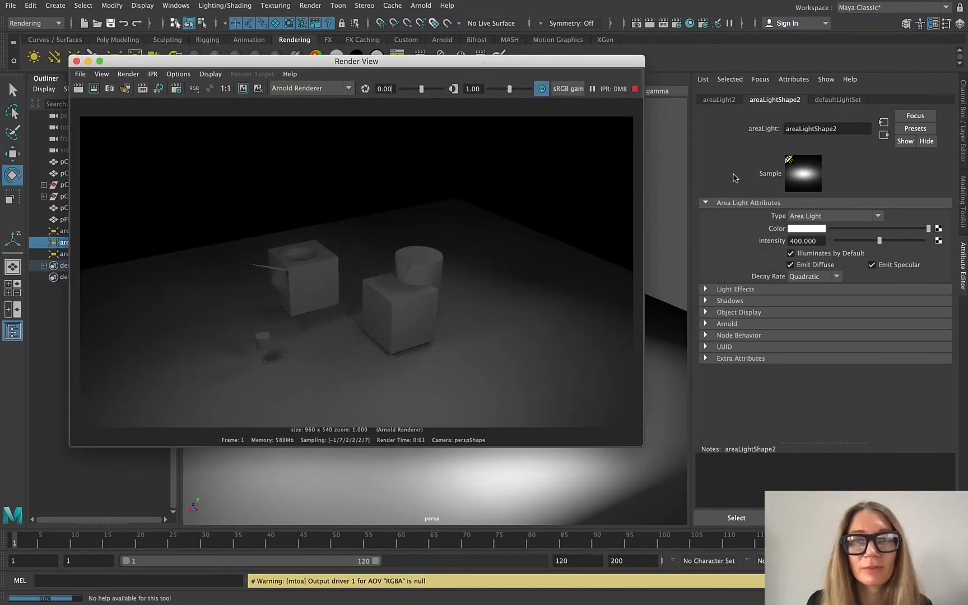
left_click(820, 242)
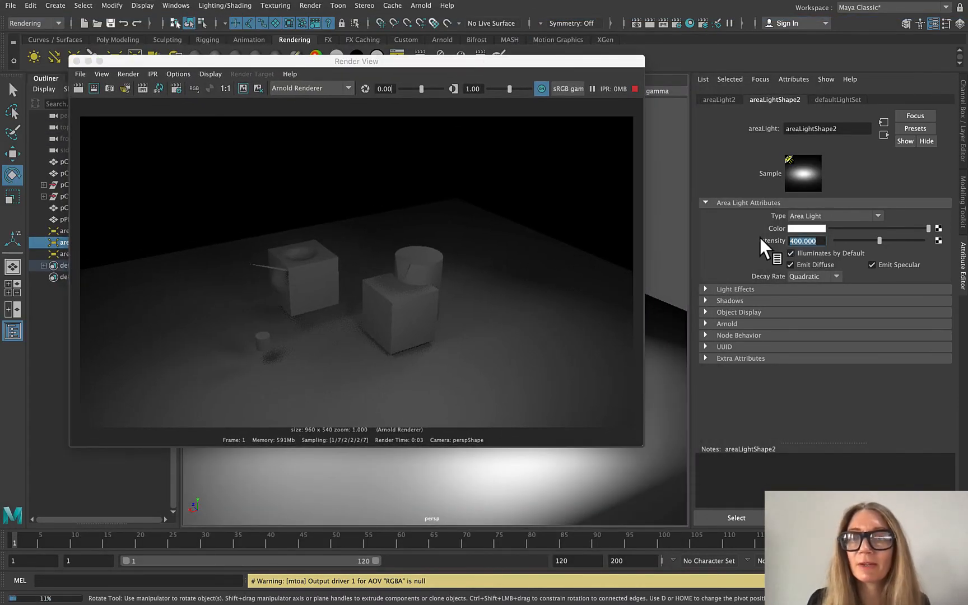
type("700")
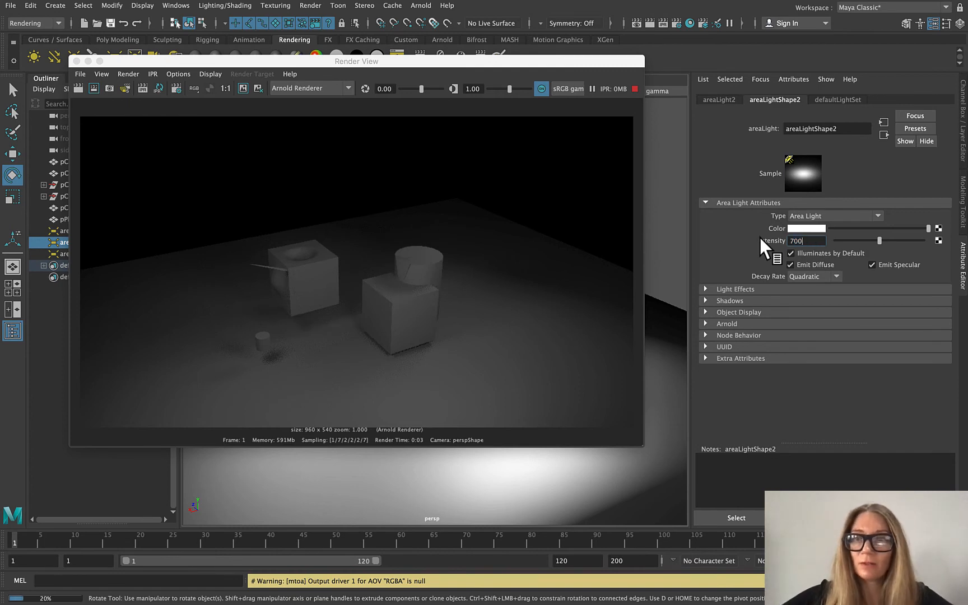
key("Return")
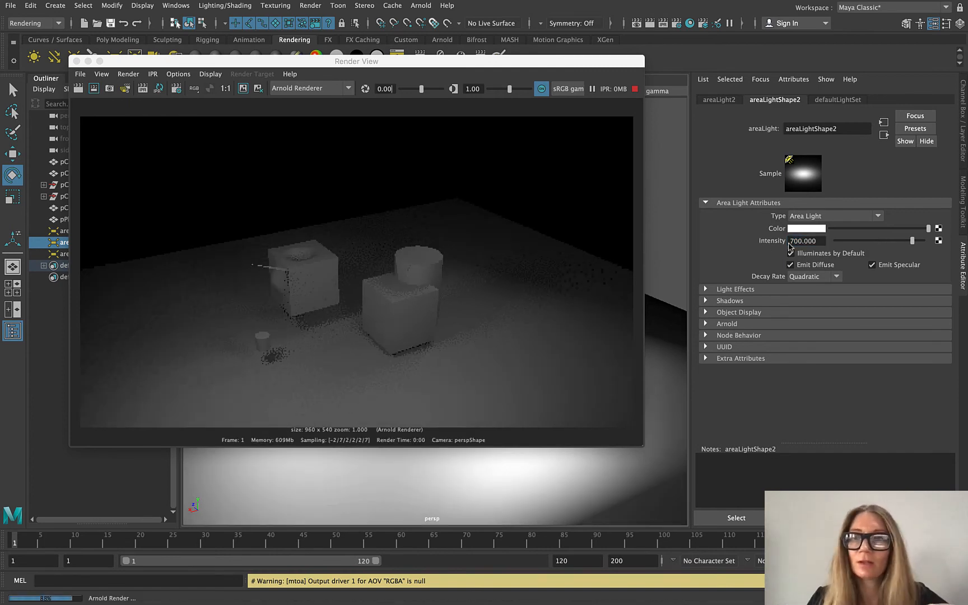
Set areaLight2's Intensity to 800, check the updated render and close the Render View.
left_click_drag(822, 241, 747, 236)
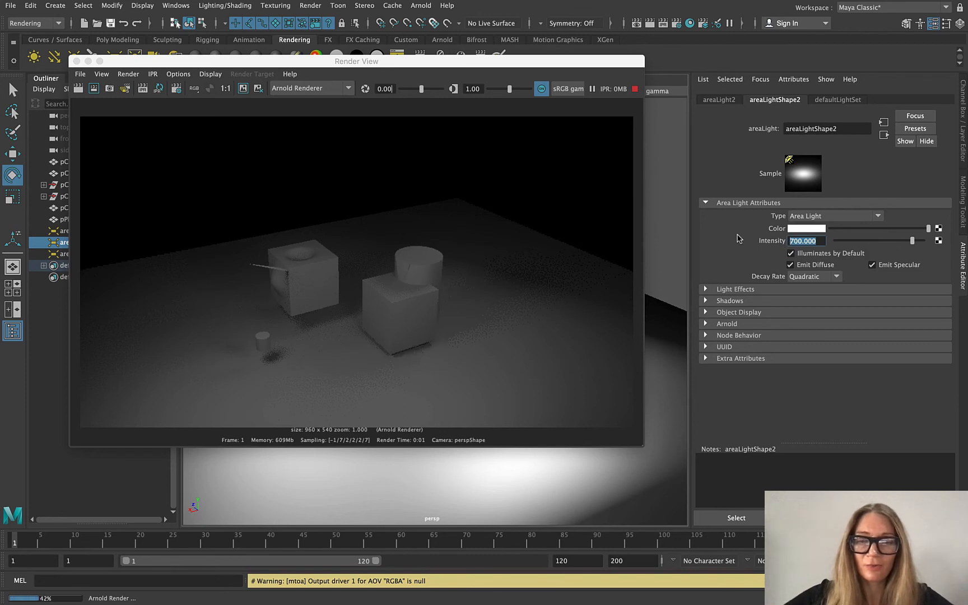
type("800")
key("Return")
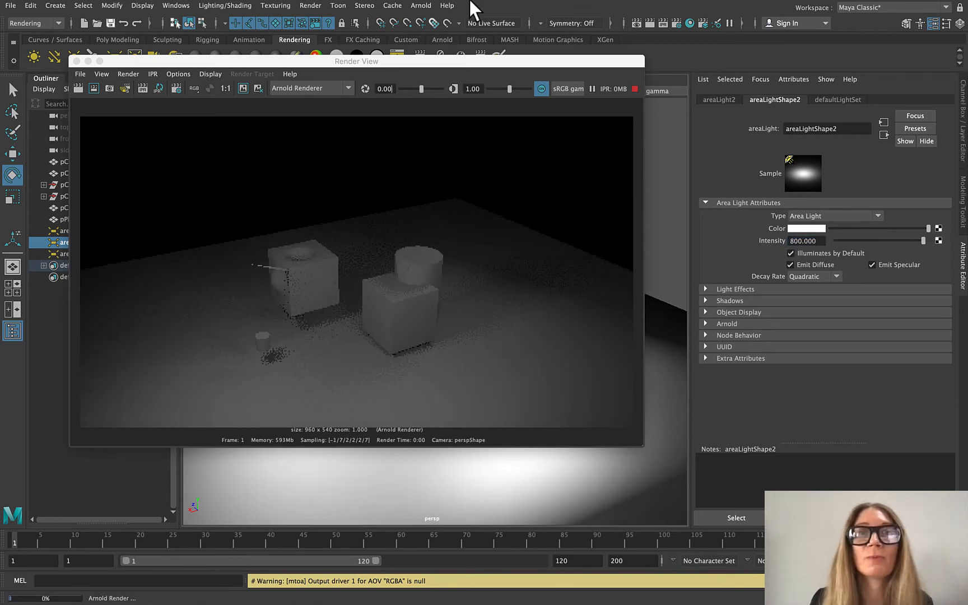
left_click_drag(481, 63, 802, 117)
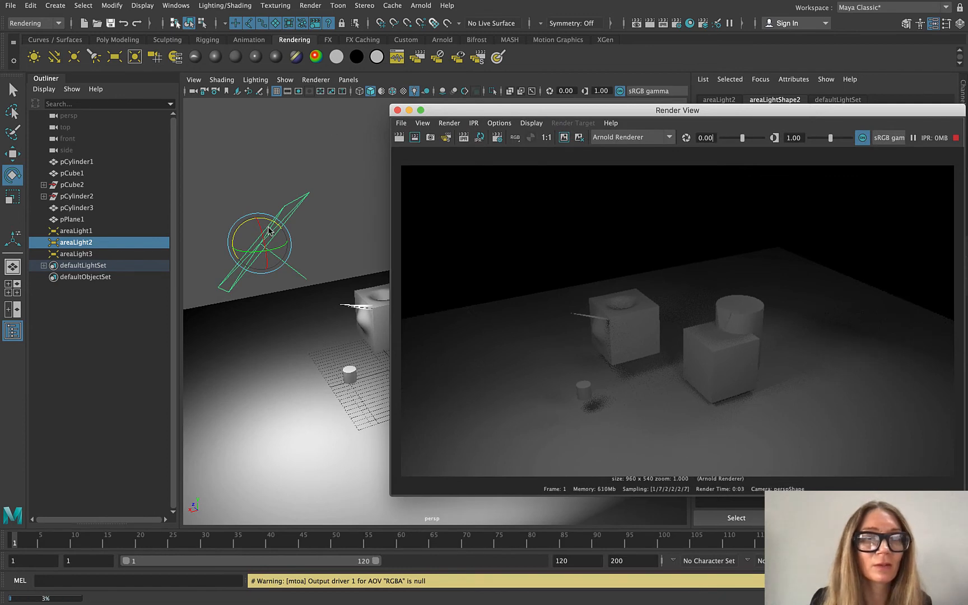
left_click(397, 110)
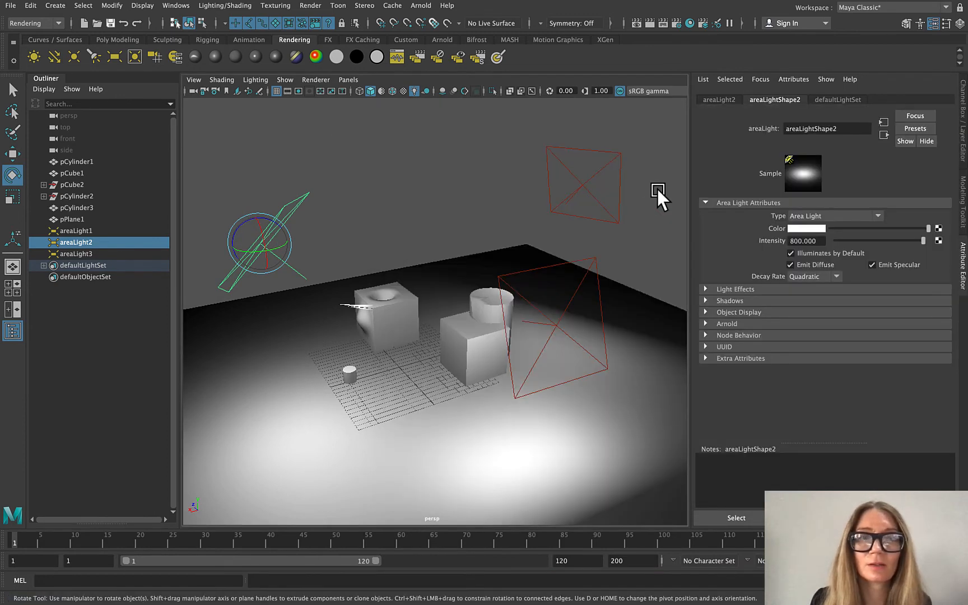
Set the Intensity of areaLight3 to 700.
left_click(560, 262)
left_click(574, 261)
left_click_drag(823, 239, 762, 245)
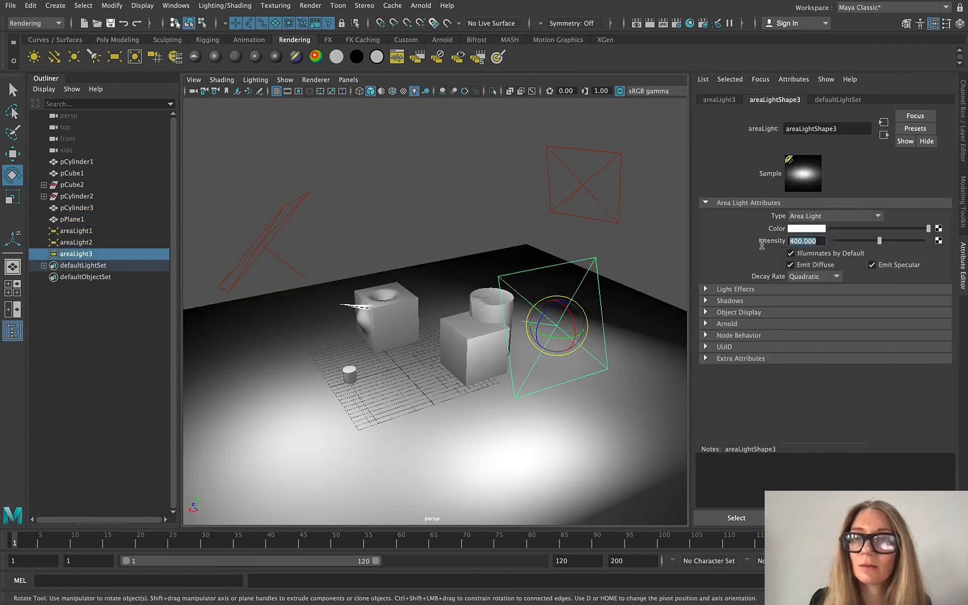
type("700")
key("Return")
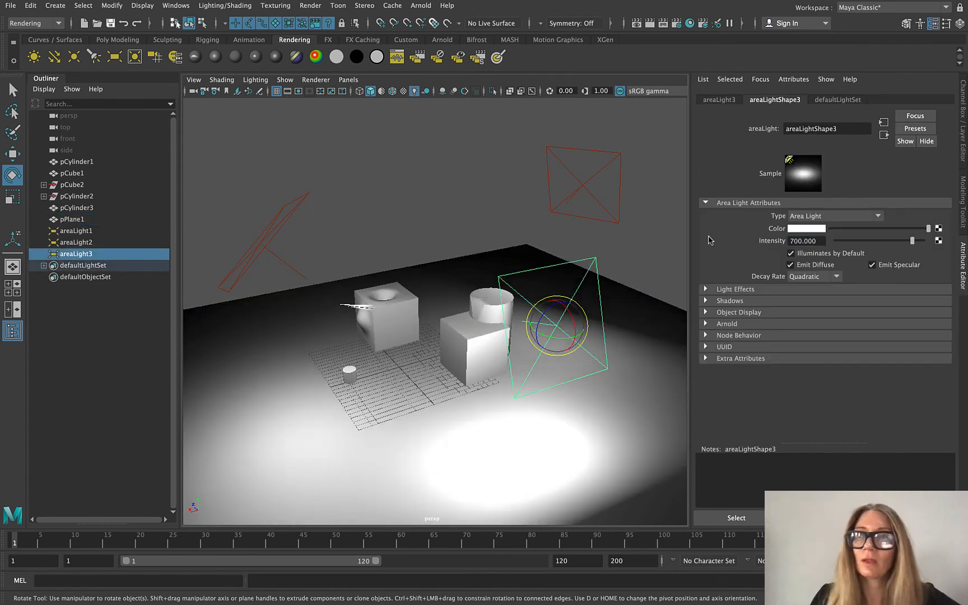
Set the Intensity of areaLight1 to 700.
left_click(578, 147)
left_click_drag(818, 241, 773, 239)
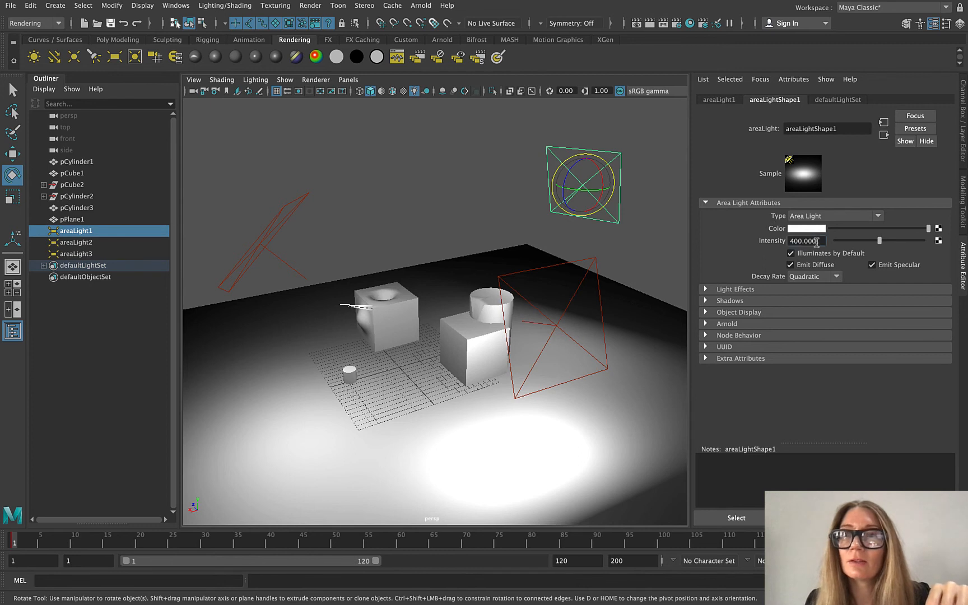
type("7")
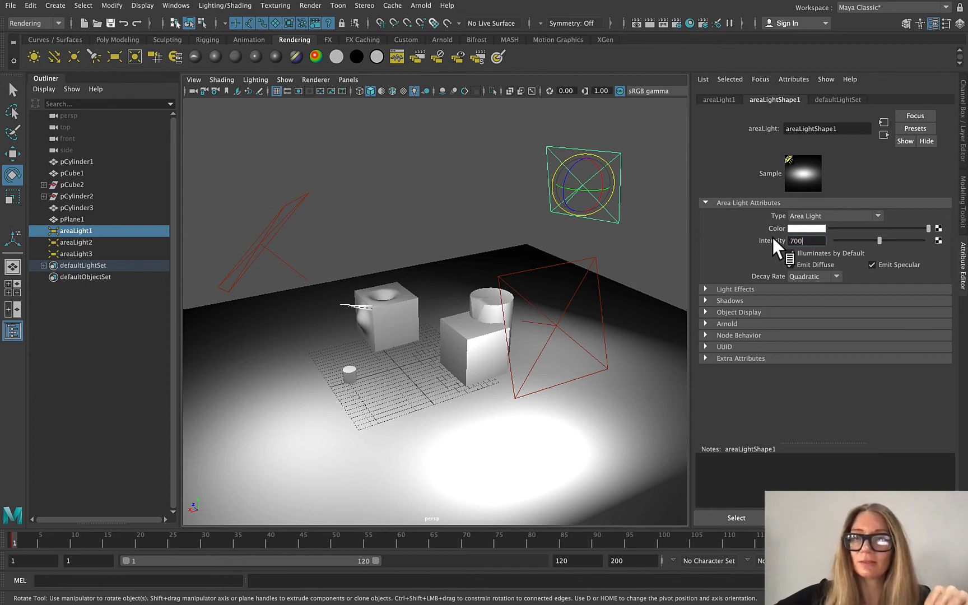
type("00")
key("Return")
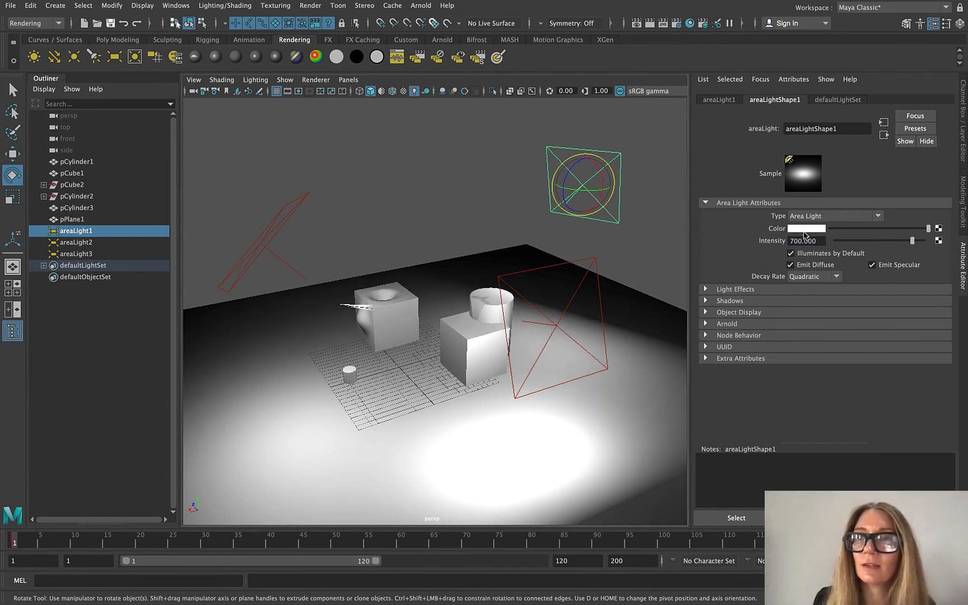
Try to edit areaLight1's color and dismiss the color picker notice, choosing not to show it again.
left_click(805, 229)
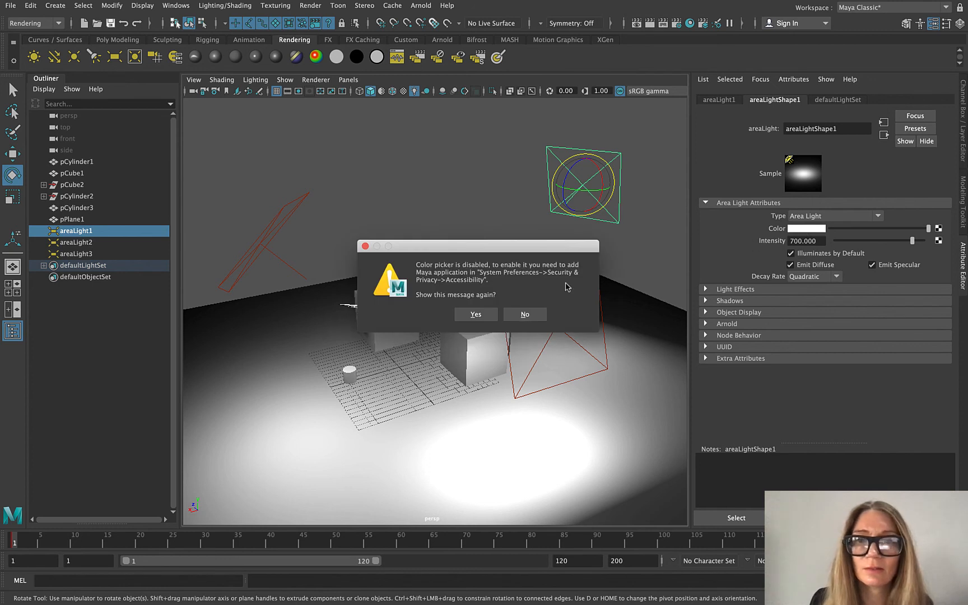
left_click(475, 316)
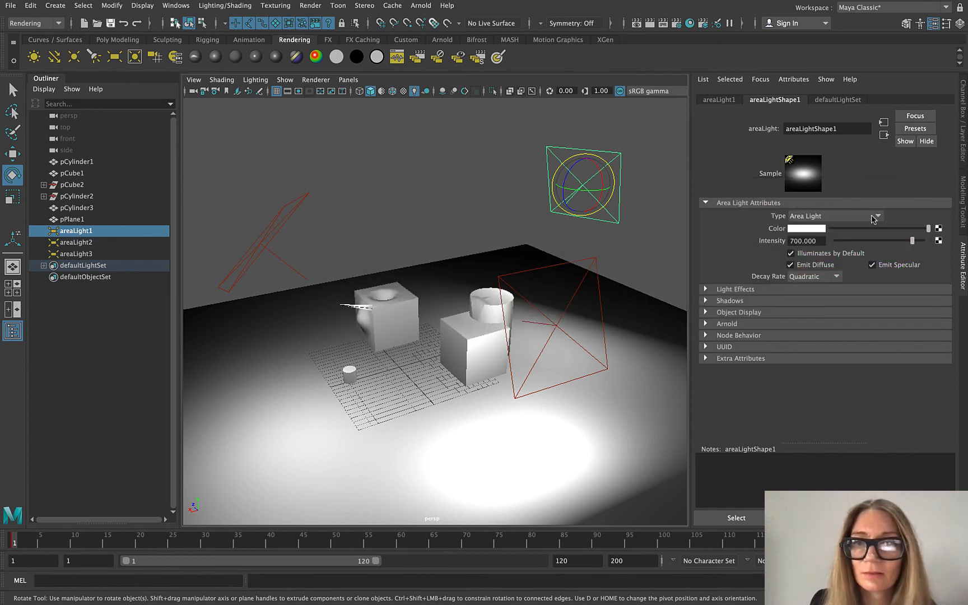
left_click(807, 229)
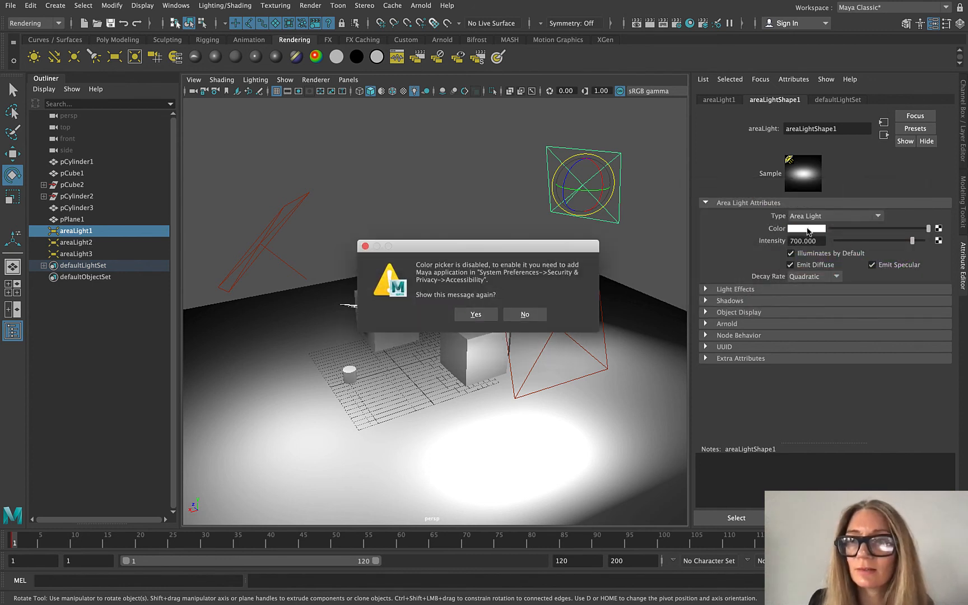
left_click(475, 315)
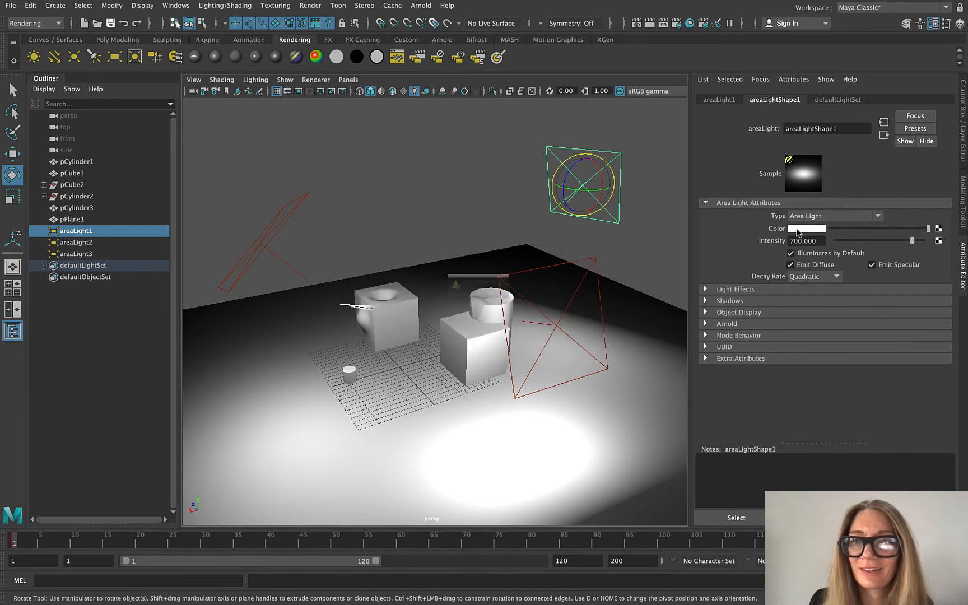
left_click(798, 231)
left_click(524, 317)
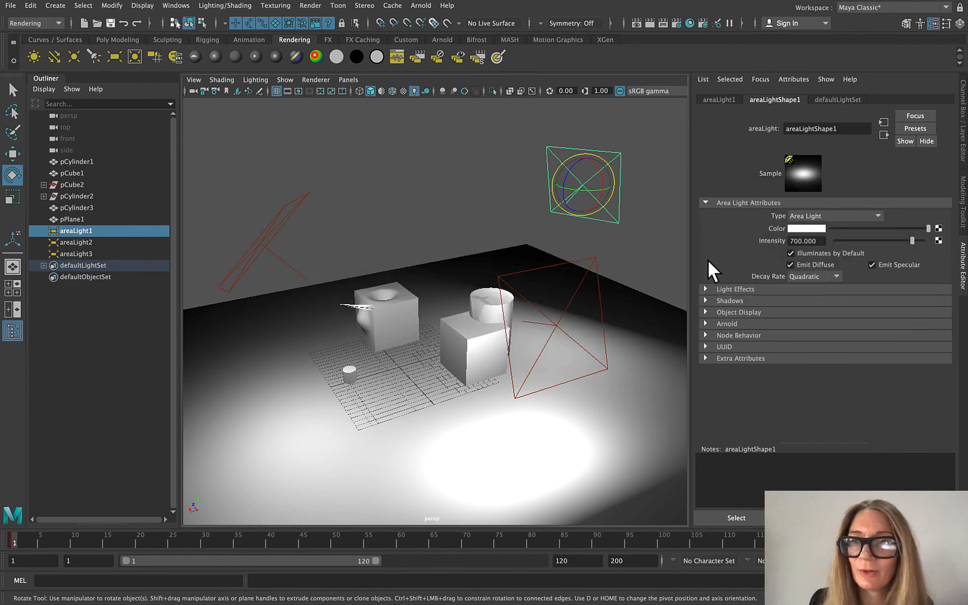
Give areaLight1 a pale warm yellow color with H 49.655, S 0.117 and V 0.890.
left_click(800, 231)
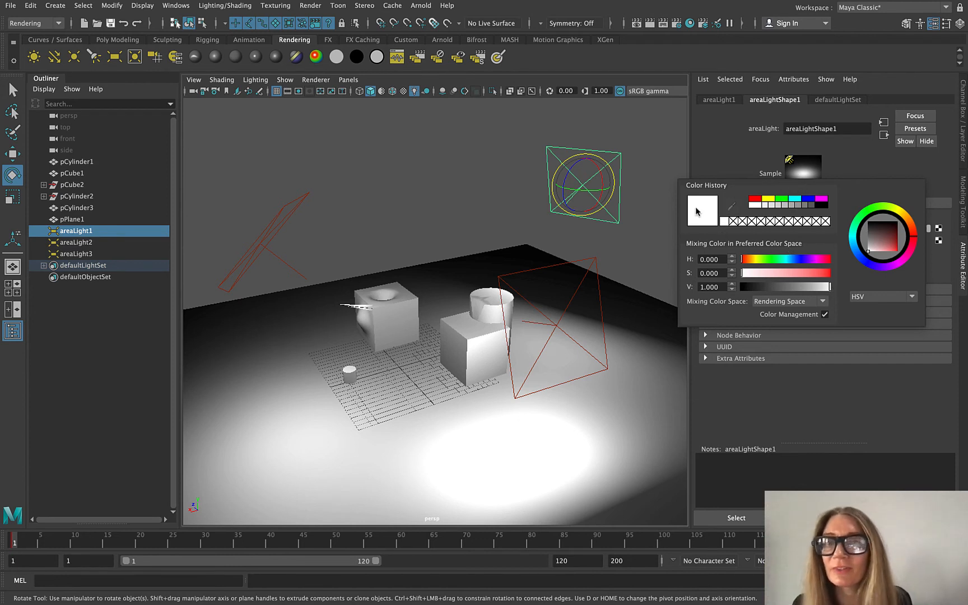
left_click(763, 206)
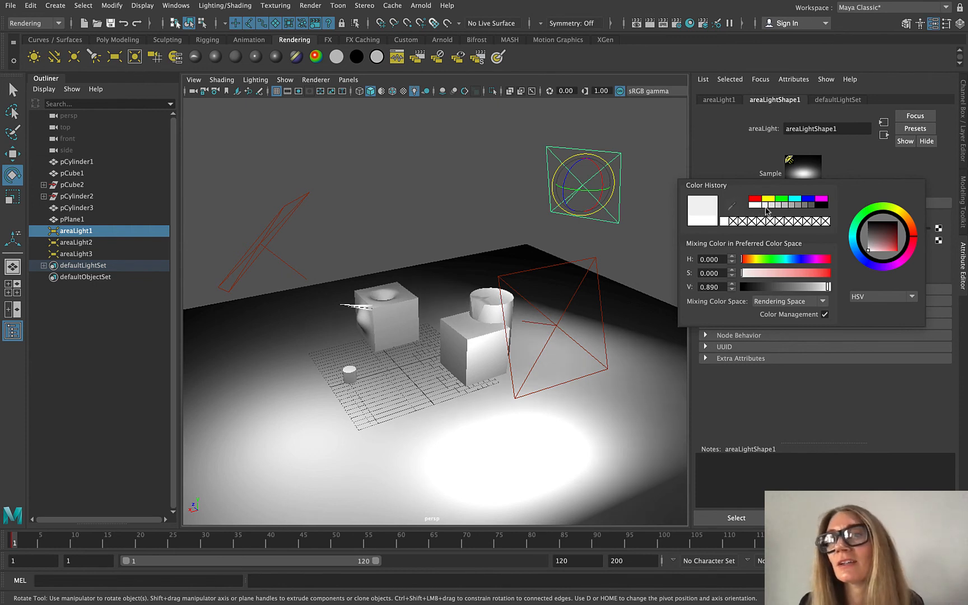
mouse_move(751, 263)
left_mouse_down()
mouse_move(780, 278)
mouse_move(754, 282)
left_mouse_up()
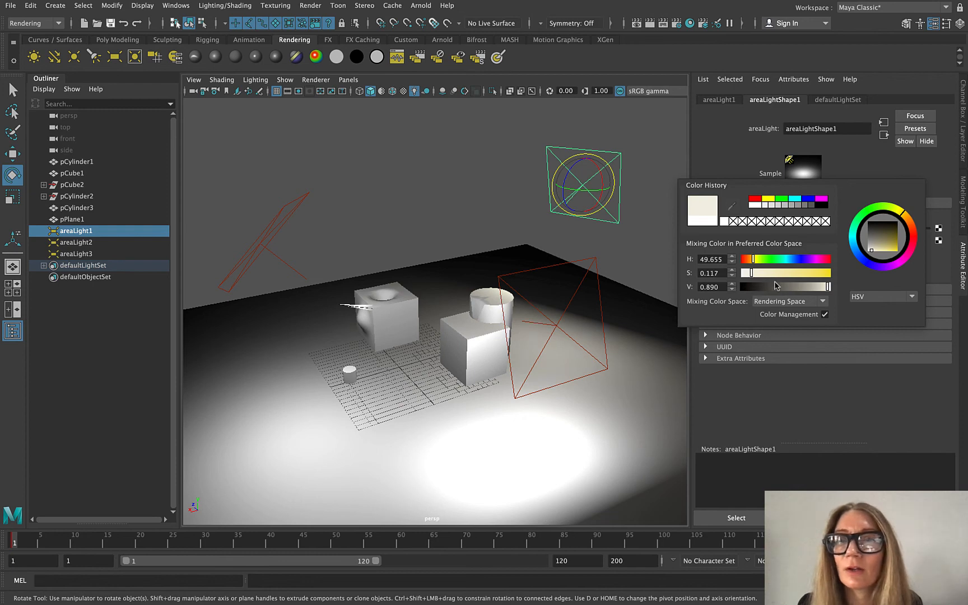
Give areaLight3 a very pale blue color with a hue of about 238.
left_click(574, 263)
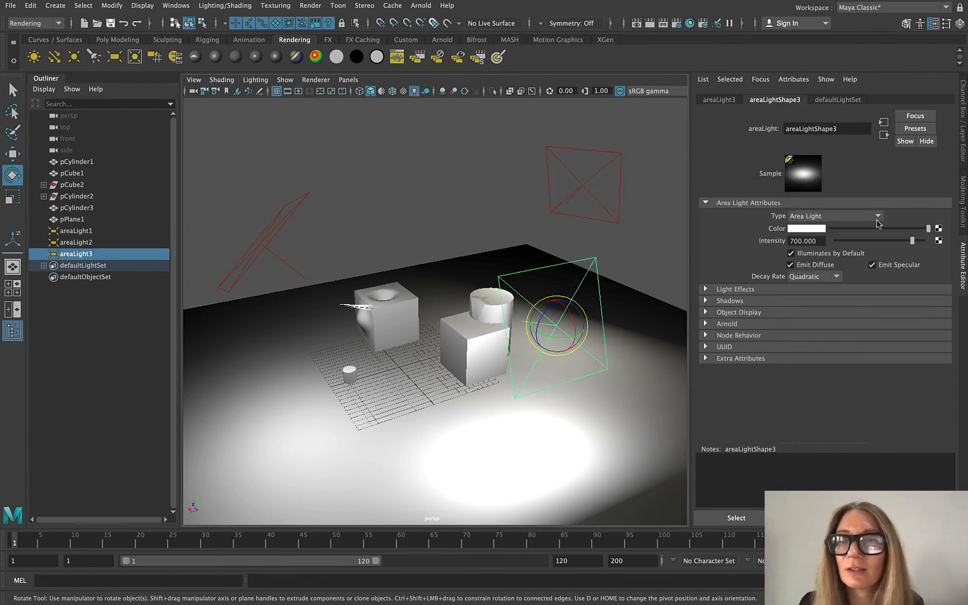
left_click(803, 229)
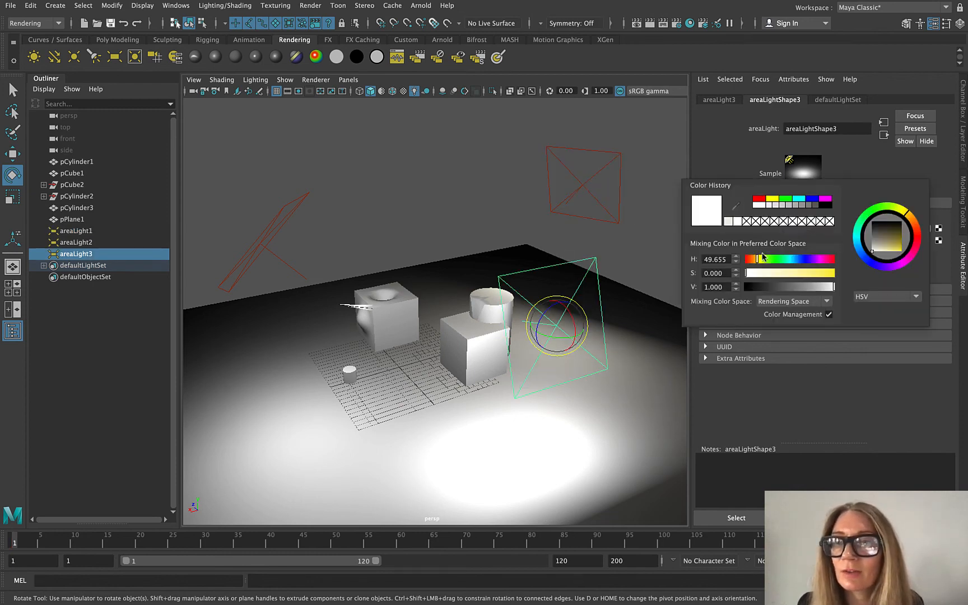
left_click_drag(758, 260, 804, 260)
left_click_drag(746, 278, 751, 279)
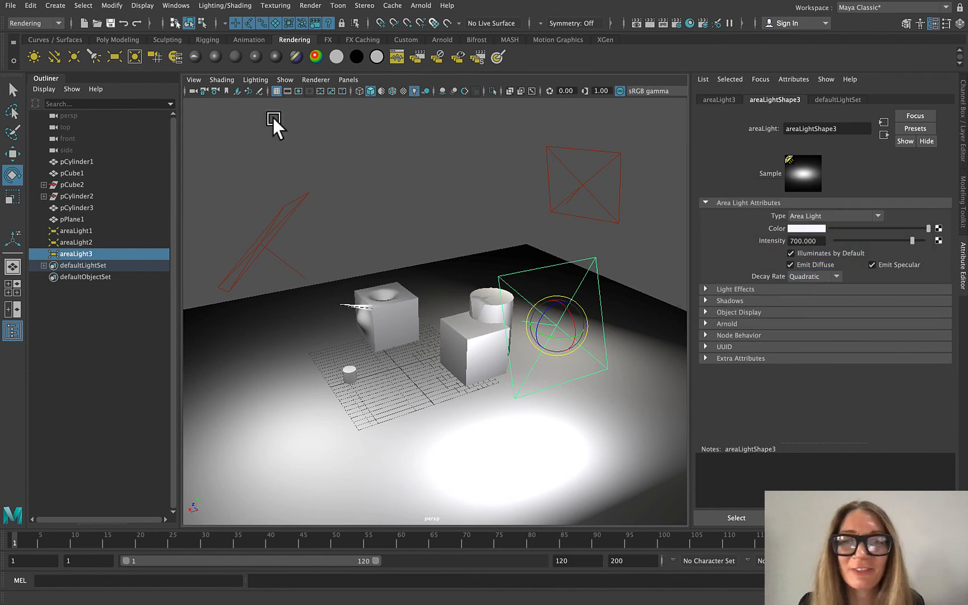
Give areaLight2 a very pale blue-gray color with H 238.345, S 0.055 and V 0.700.
left_click(285, 211)
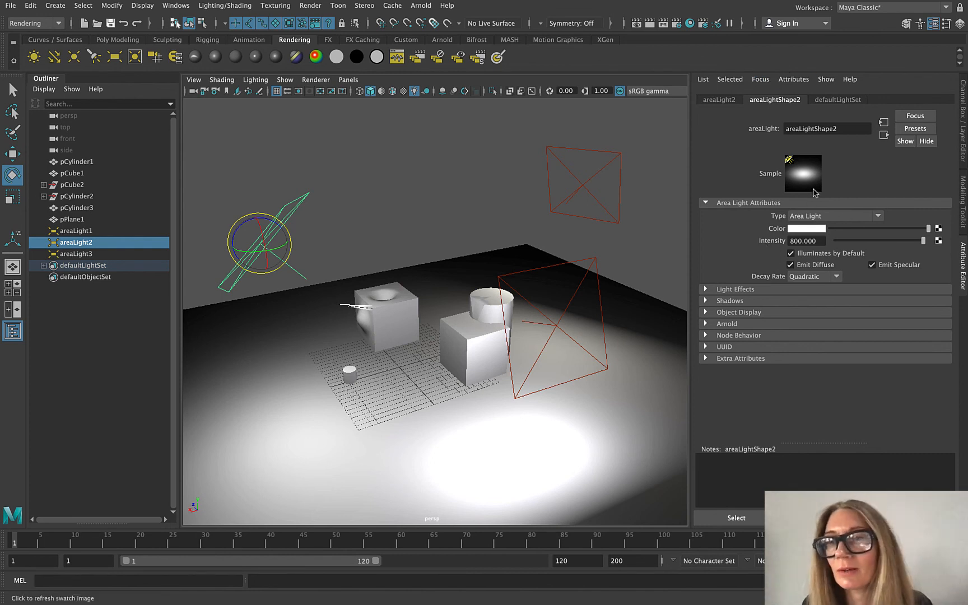
left_click(806, 229)
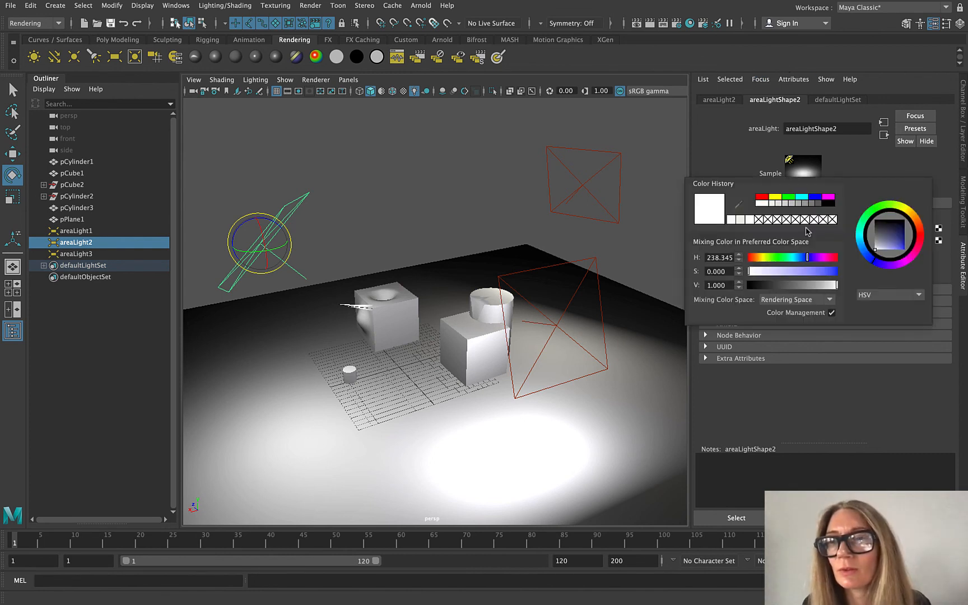
left_click_drag(818, 290, 827, 288)
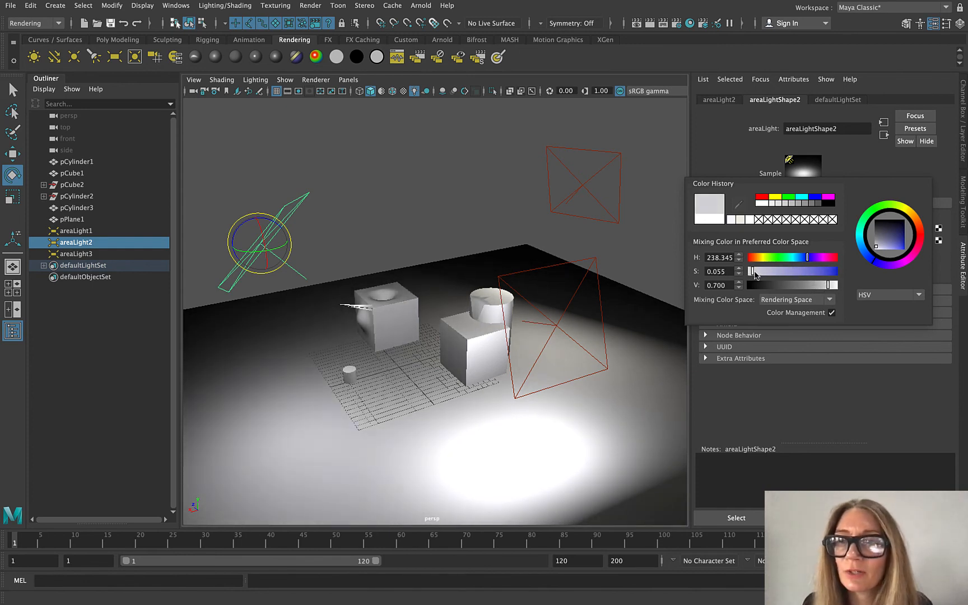
left_click(627, 370)
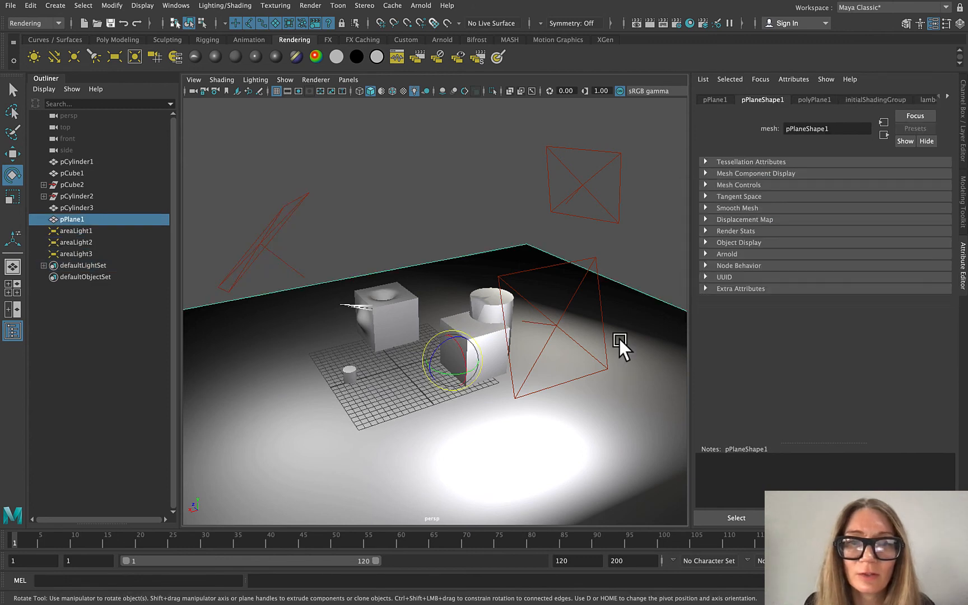
Start an interactive Arnold render of the objects on the plane and place the render window over the viewport.
scroll(492, 365, "up", 15)
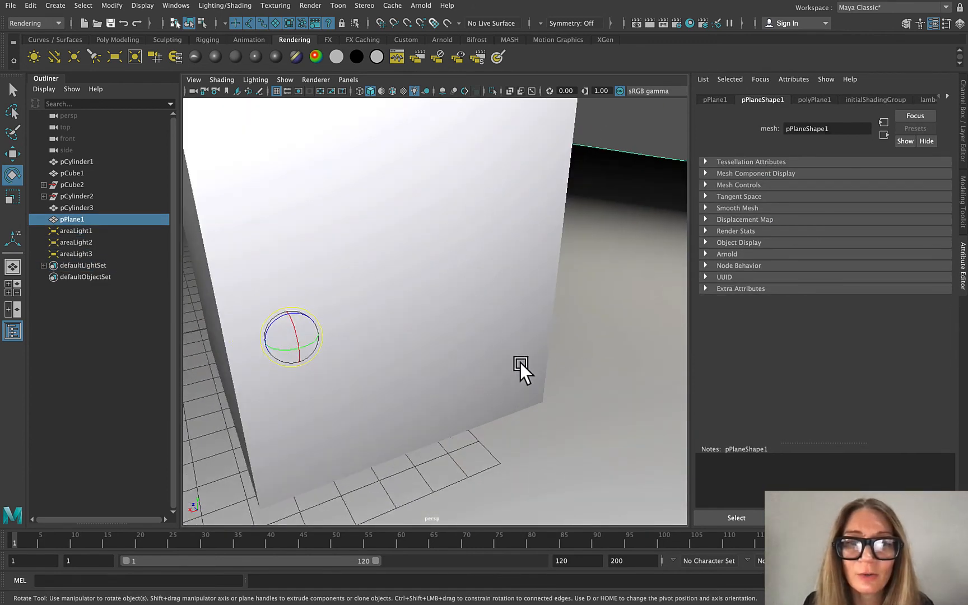
scroll(382, 209, "down", 6)
scroll(468, 400, "down", 12)
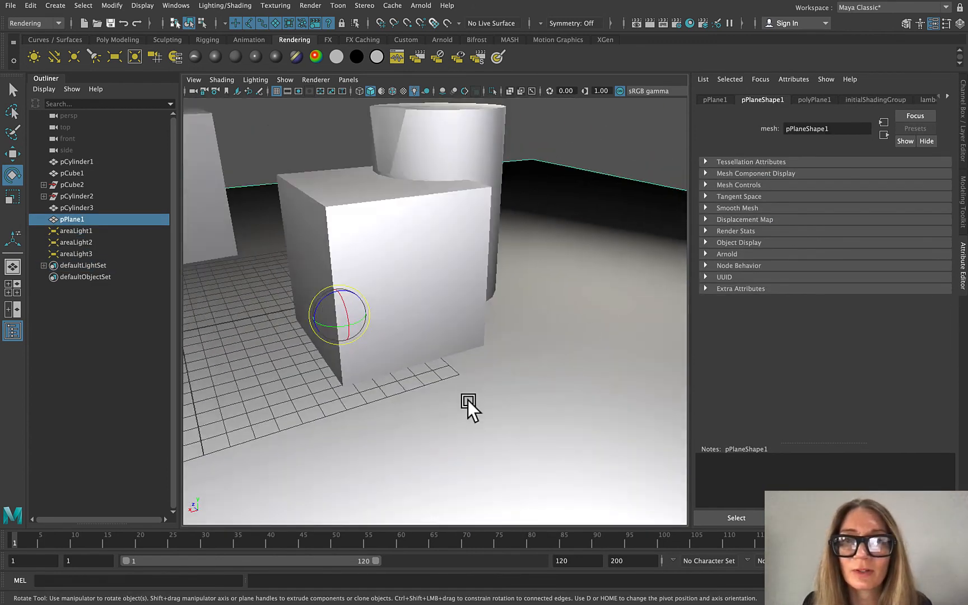
scroll(408, 371, "up", 8)
scroll(394, 348, "down", 5)
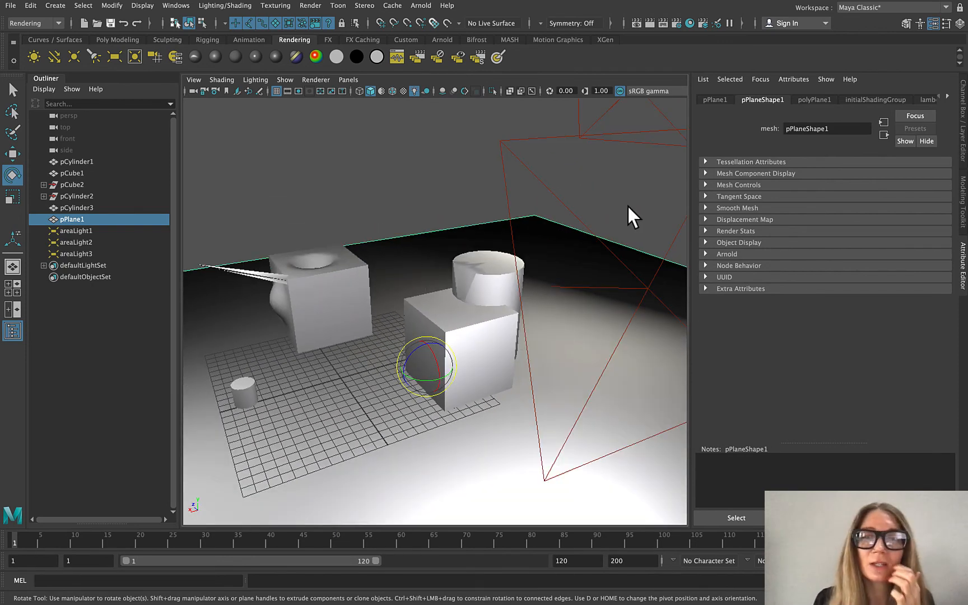
left_click(662, 23)
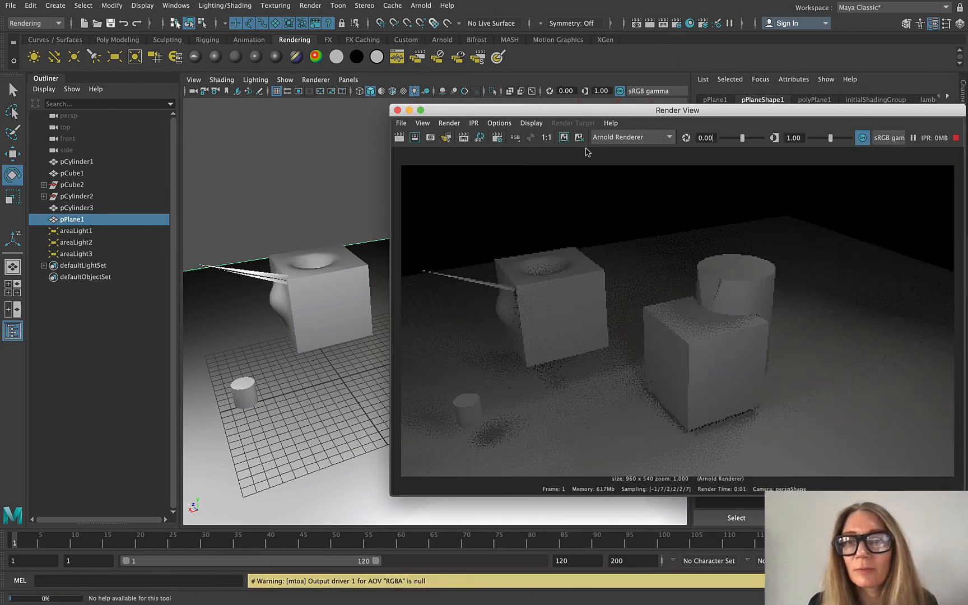
left_click_drag(579, 112, 416, 130)
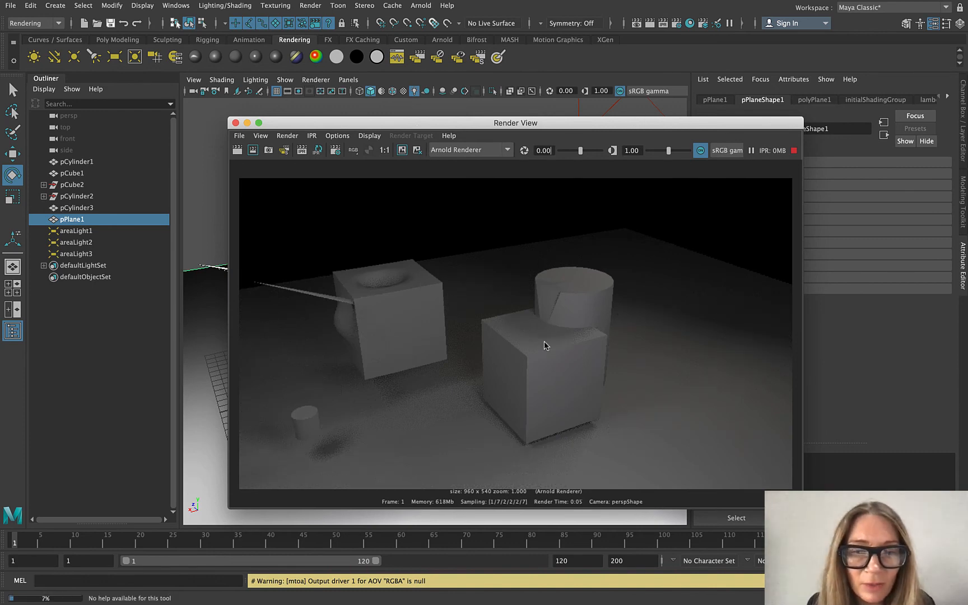
Raise the Arnold render sampling to Camera (AA) 4, Diffuse 10 and Volume Indirect 10.
scroll(570, 342, "up", 10)
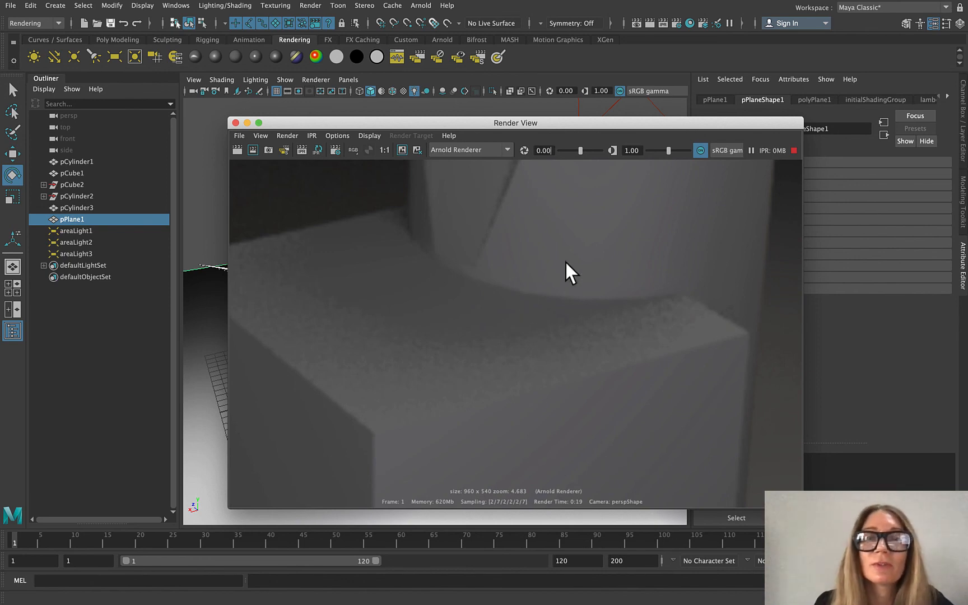
scroll(405, 322, "down", 6)
scroll(406, 324, "down", 5)
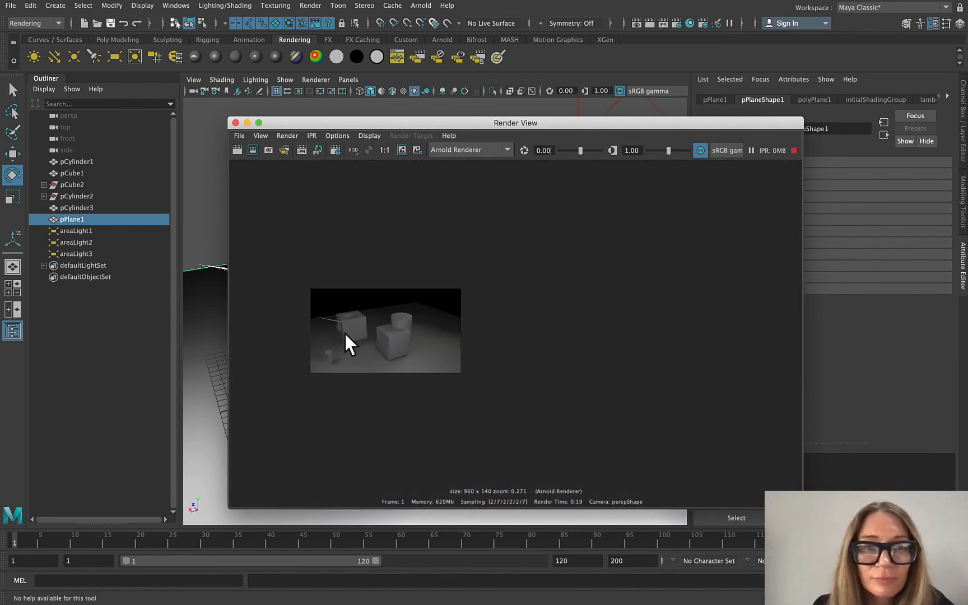
scroll(352, 319, "up", 3)
scroll(451, 317, "up", 5)
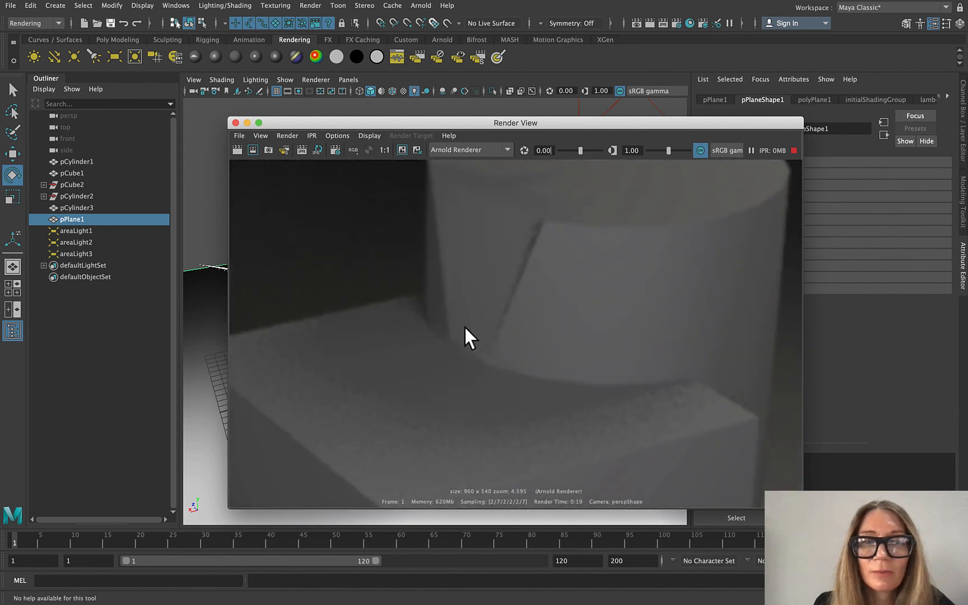
left_click(675, 21)
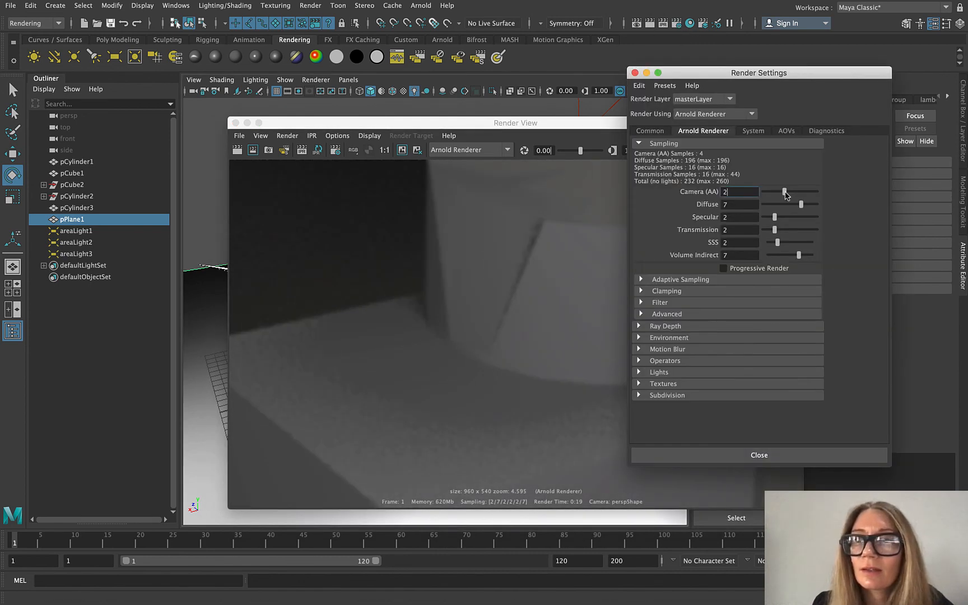
left_click_drag(798, 255, 811, 254)
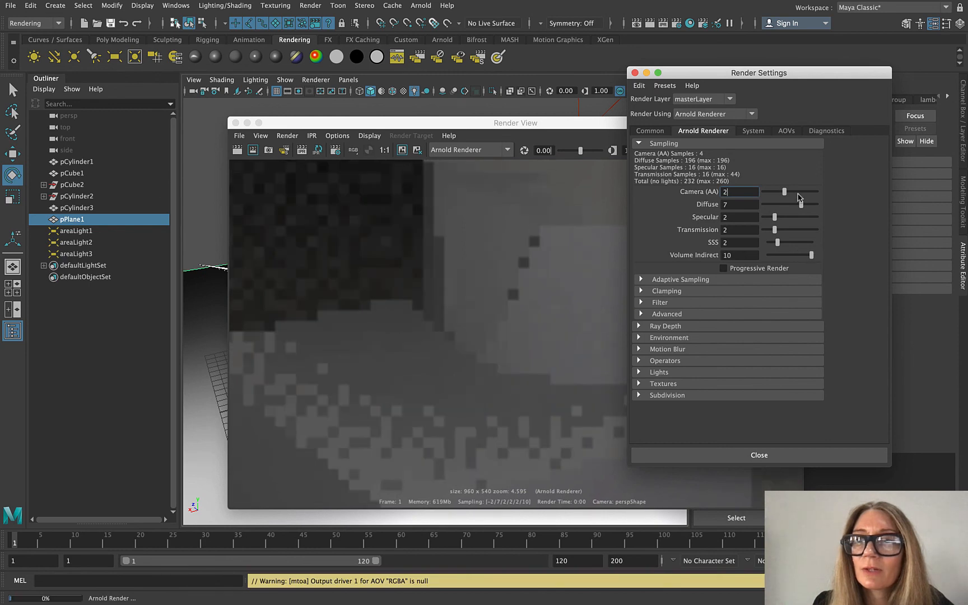
mouse_move(801, 204)
left_mouse_down()
mouse_move(817, 204)
mouse_move(792, 192)
left_mouse_up()
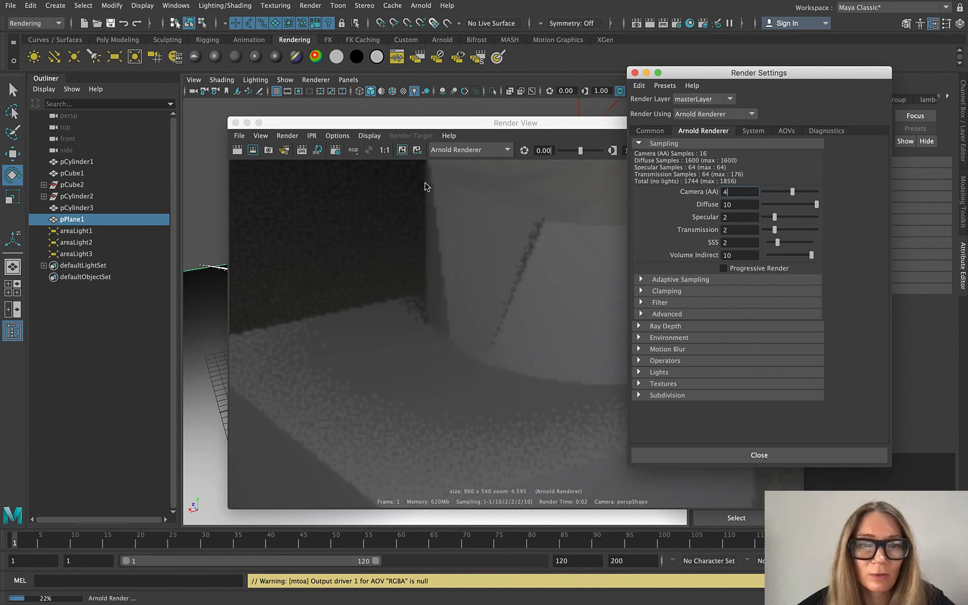
Uncover the refined render and examine the noise, edges and soft shadows on the front cube and cylinder up close and in full.
left_click_drag(685, 75, 865, 200)
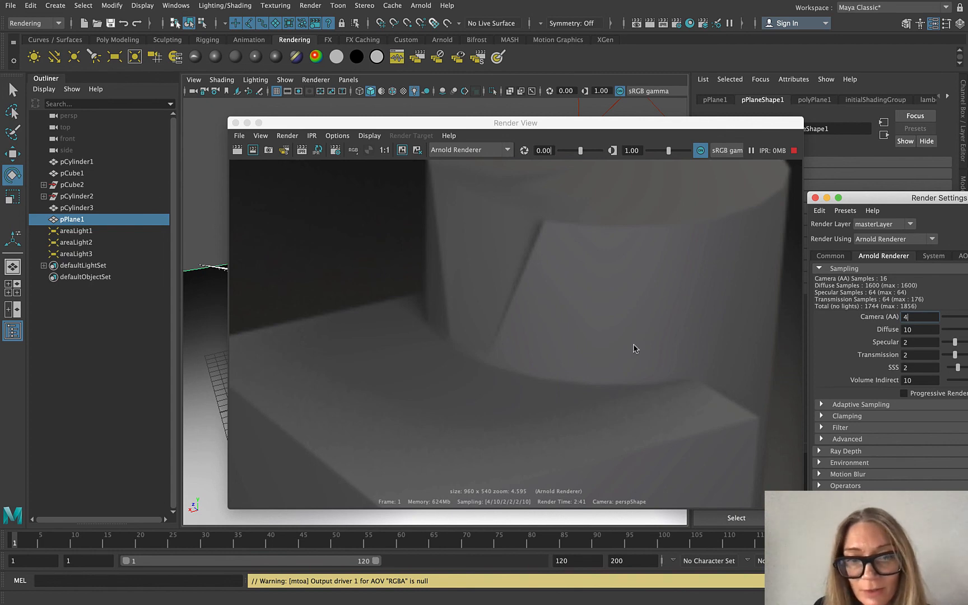
scroll(588, 409, "down", 1)
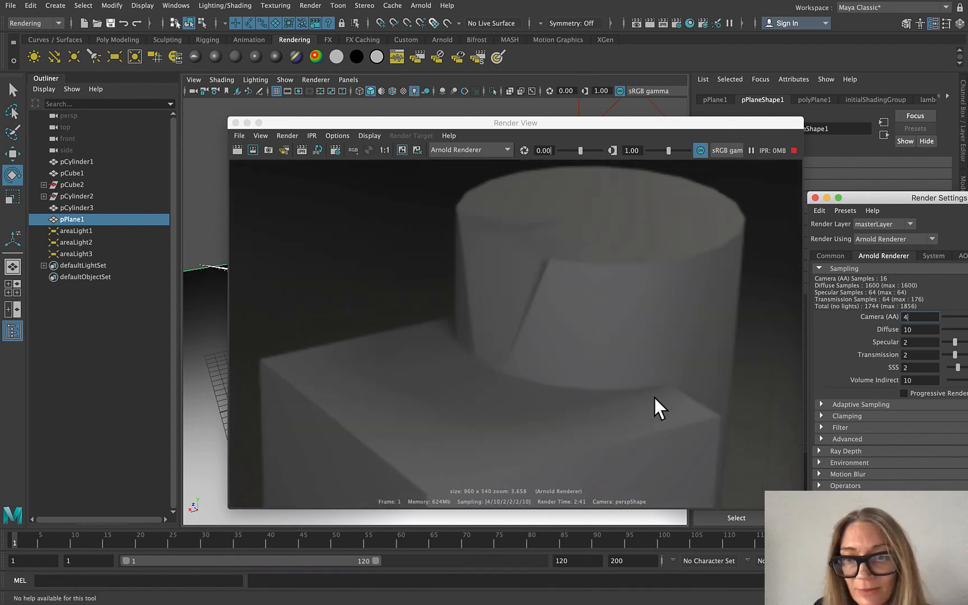
scroll(595, 419, "down", 2)
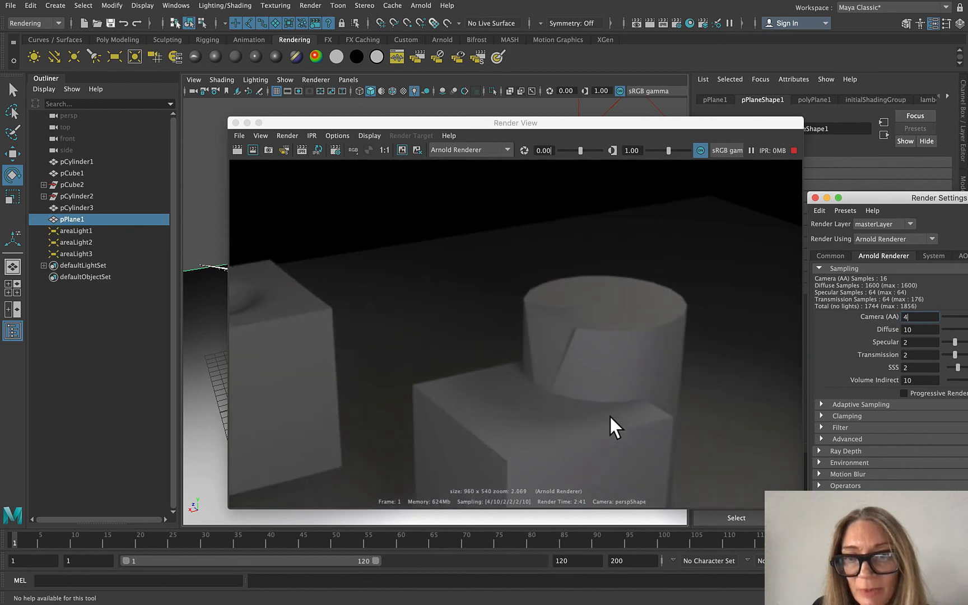
scroll(610, 416, "up", 8)
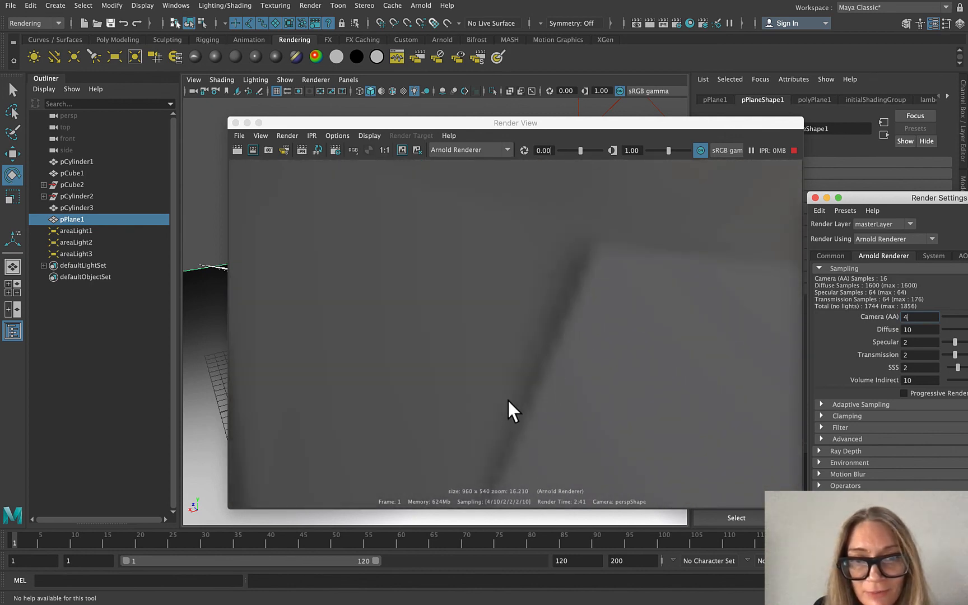
scroll(556, 392, "down", 18)
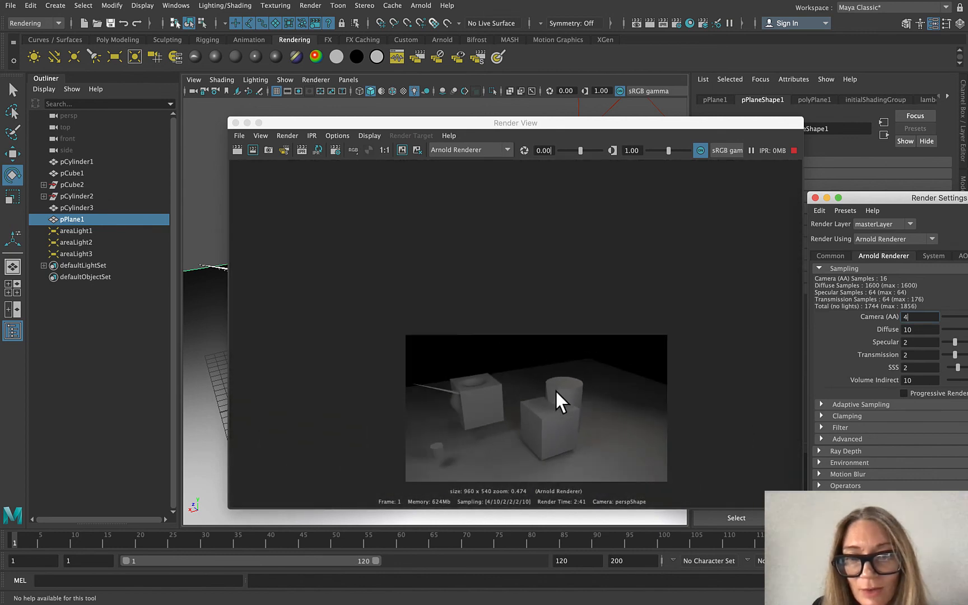
scroll(564, 464, "up", 5)
scroll(564, 469, "down", 2)
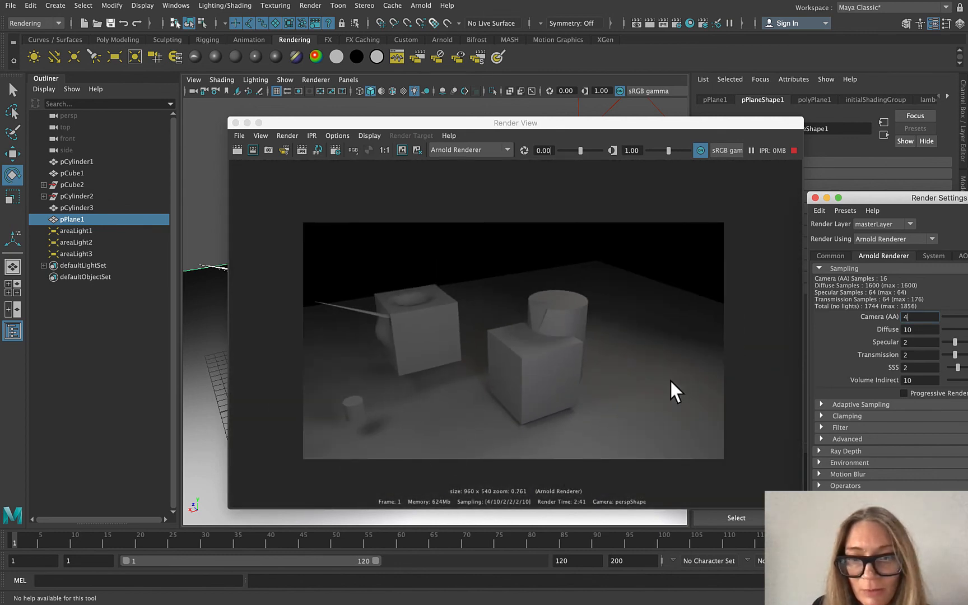
scroll(584, 427, "up", 6)
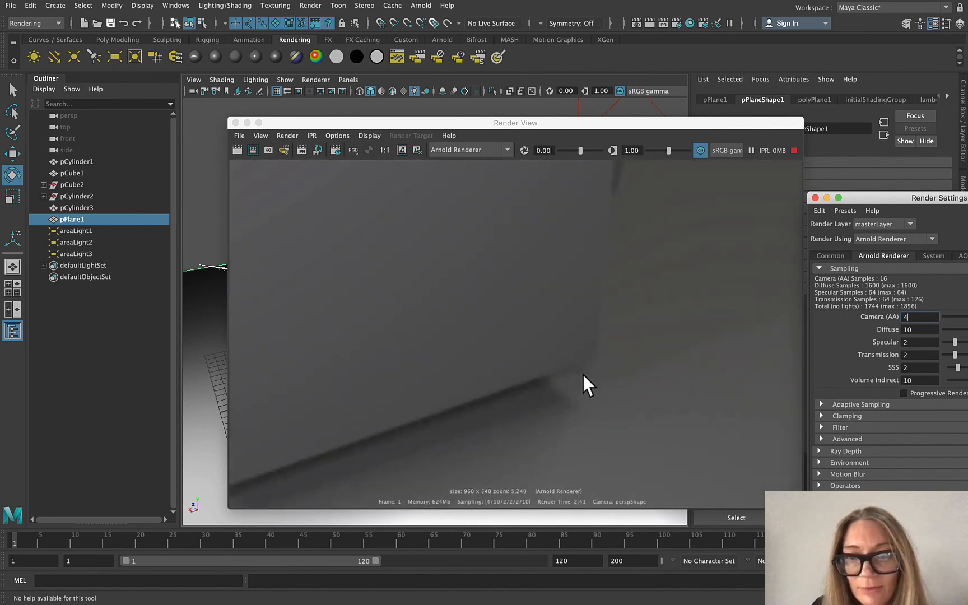
scroll(582, 376, "down", 2)
scroll(554, 296, "up", 10)
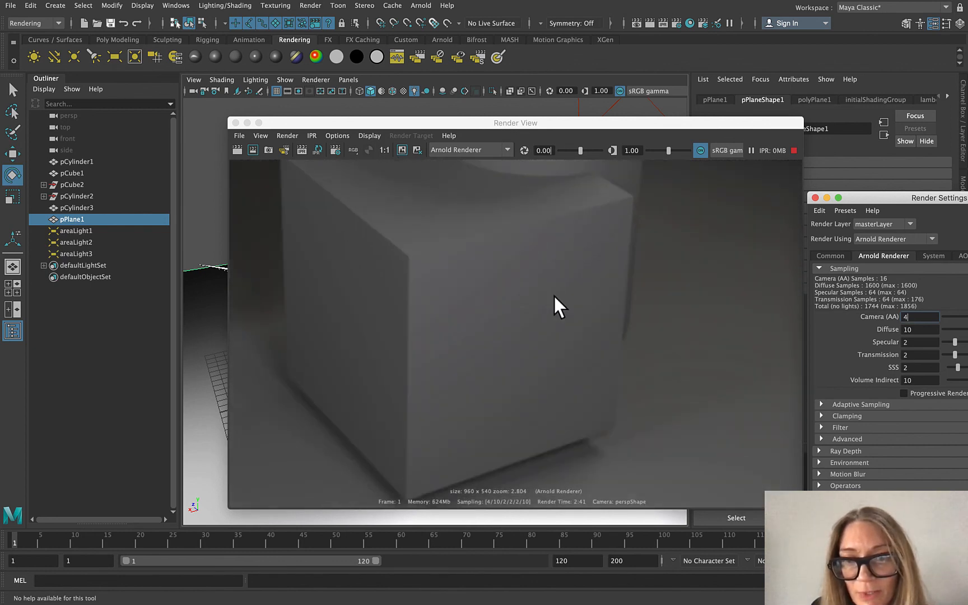
scroll(559, 312, "down", 4)
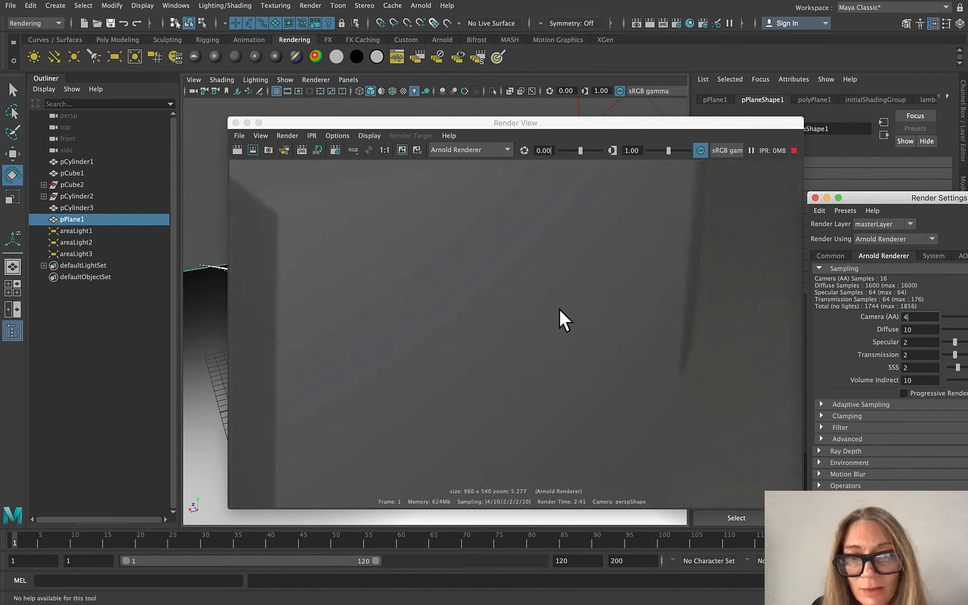
scroll(559, 312, "down", 6)
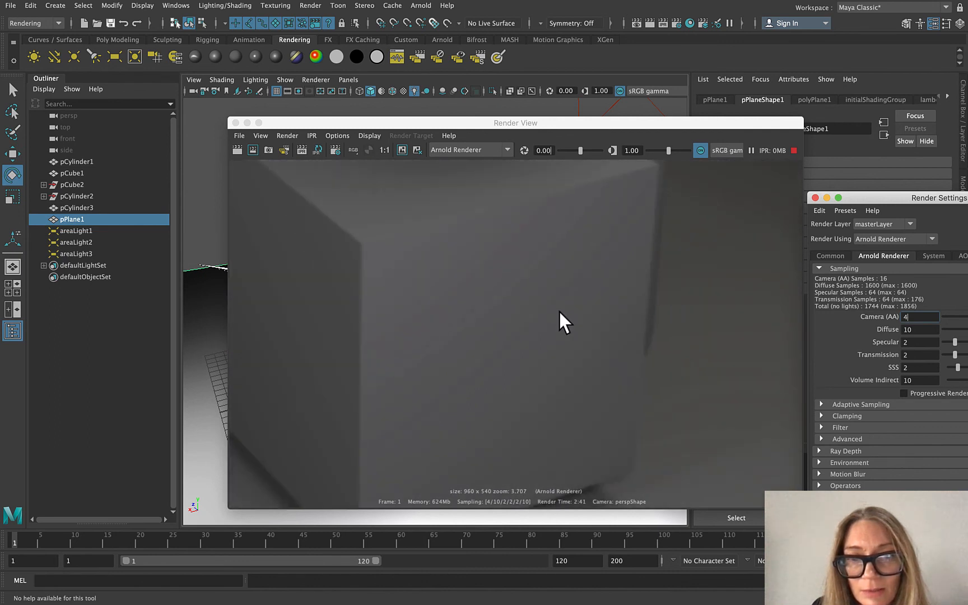
scroll(450, 387, "down", 2)
scroll(454, 382, "down", 4)
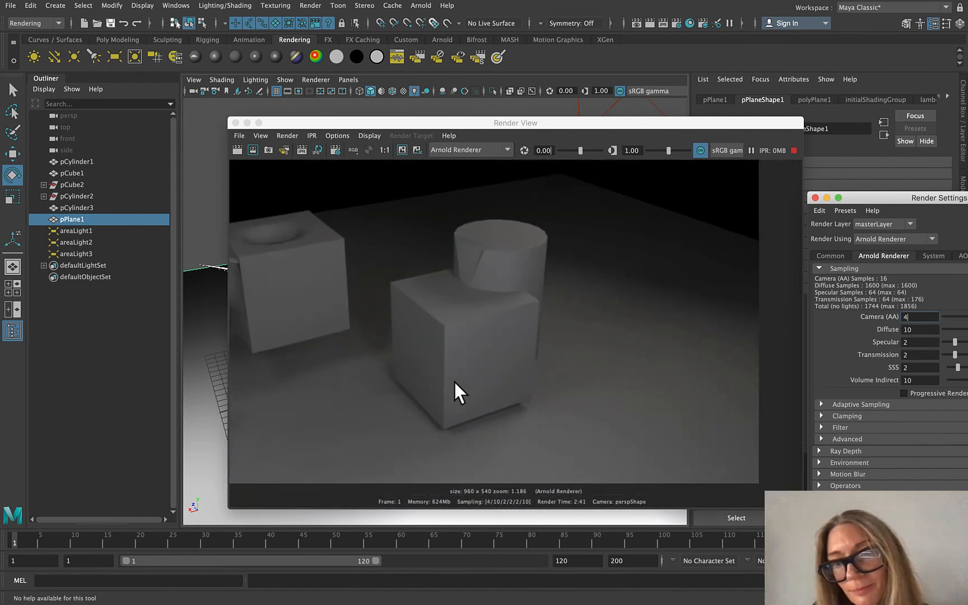
scroll(367, 365, "up", 2)
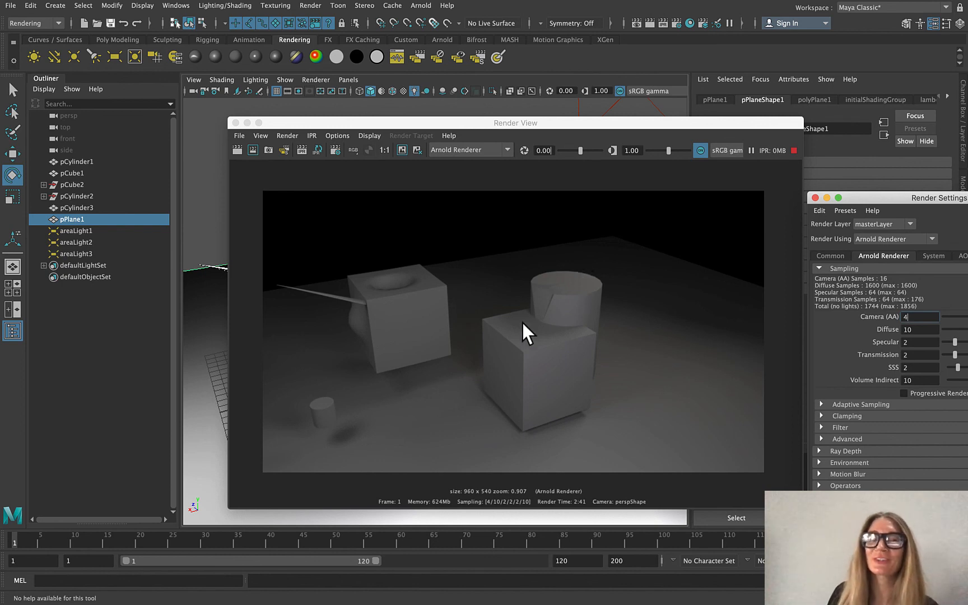
scroll(586, 362, "up", 8)
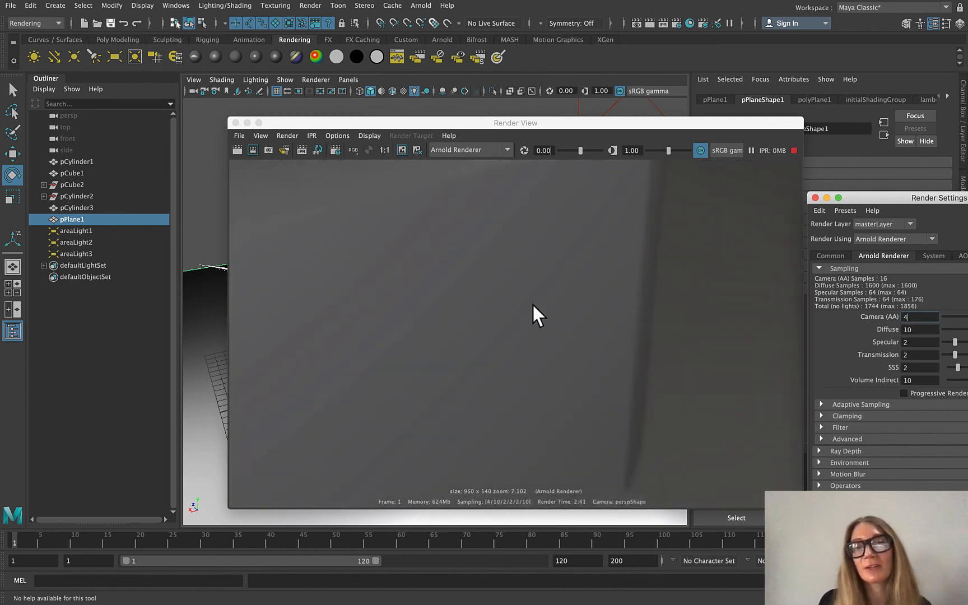
scroll(425, 361, "up", 3)
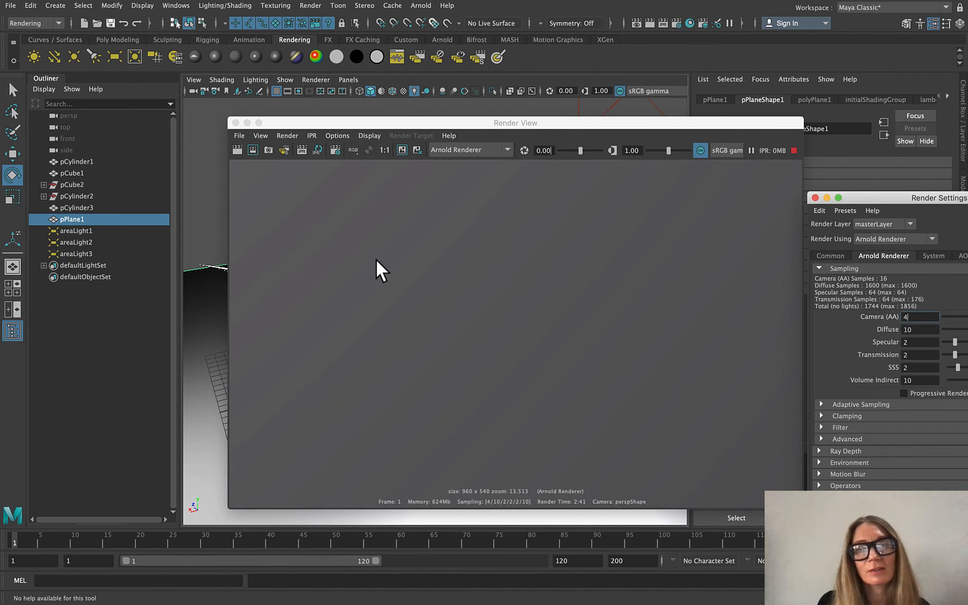
scroll(436, 390, "down", 5)
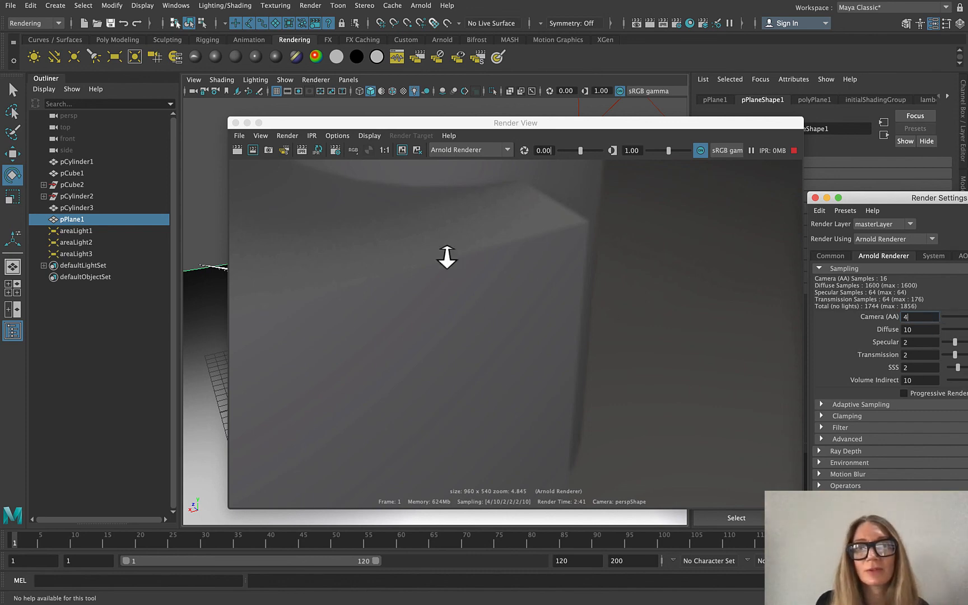
scroll(448, 256, "down", 8)
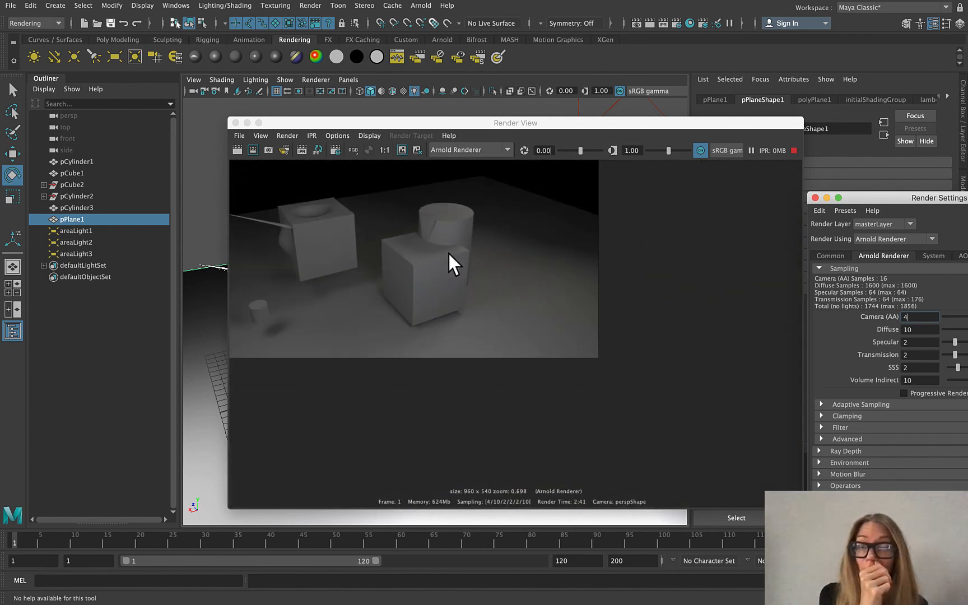
scroll(448, 254, "down", 3)
scroll(356, 214, "up", 3)
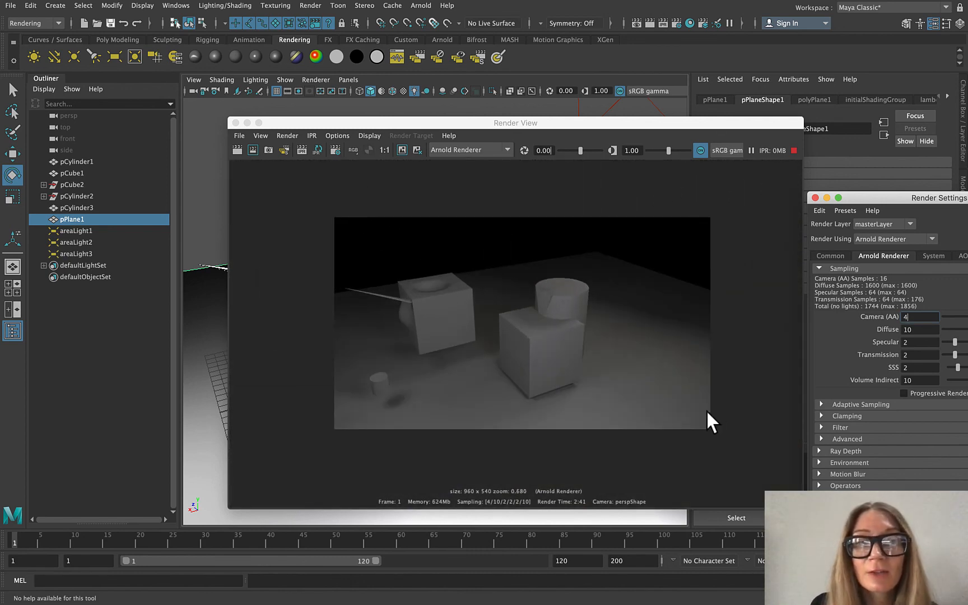
scroll(524, 340, "up", 2)
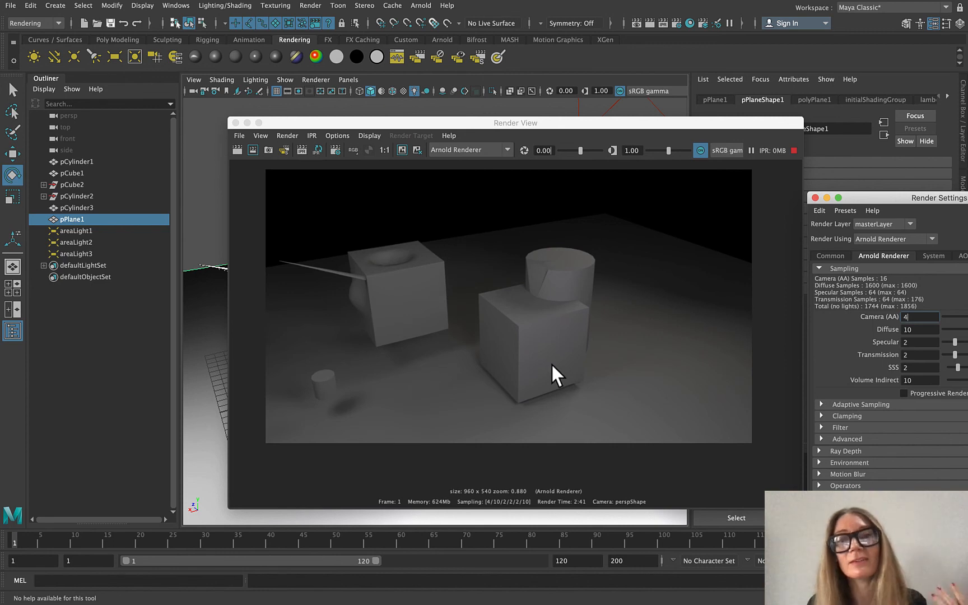